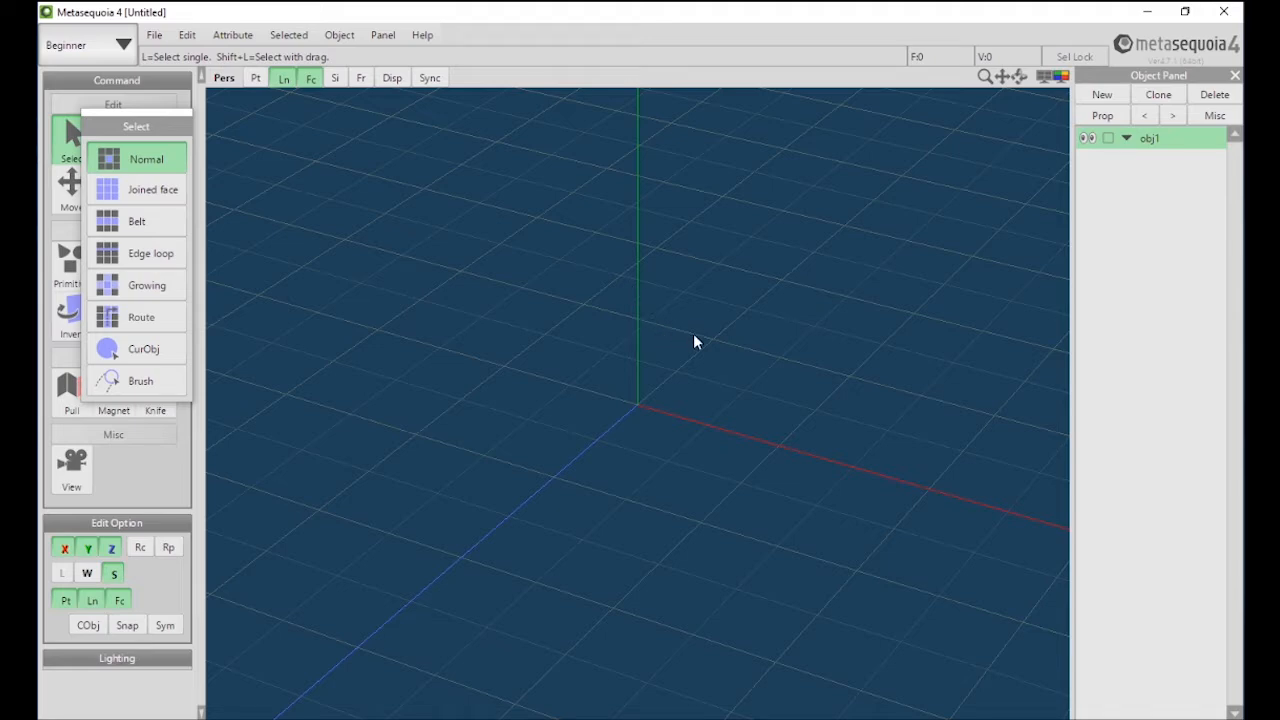
right_drag(707, 370, 685, 353)
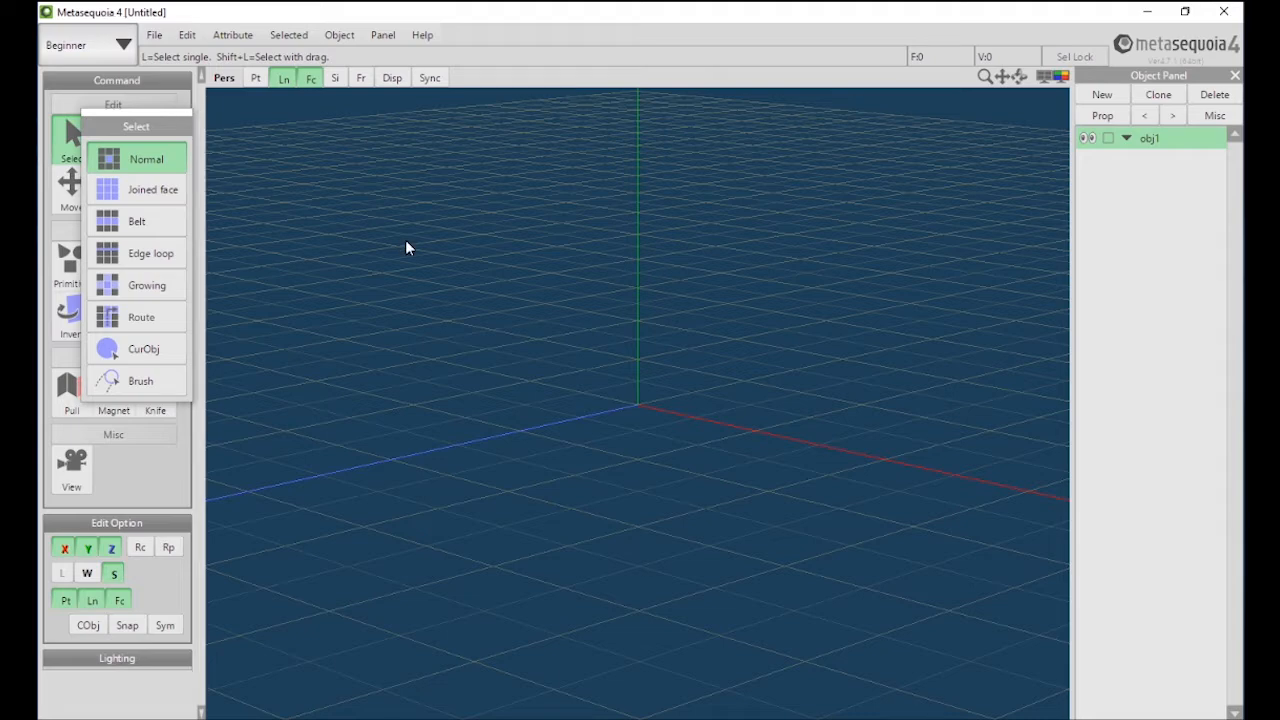
right_drag(686, 451, 606, 365)
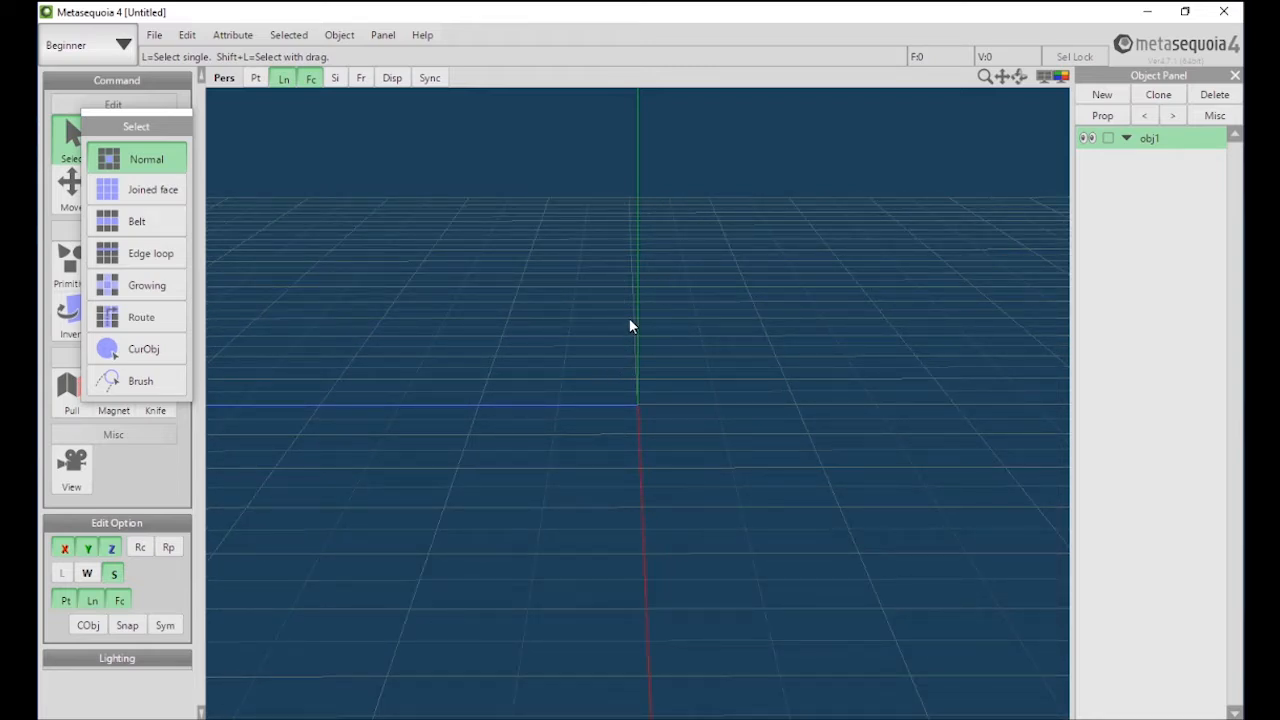
right_drag(629, 323, 695, 330)
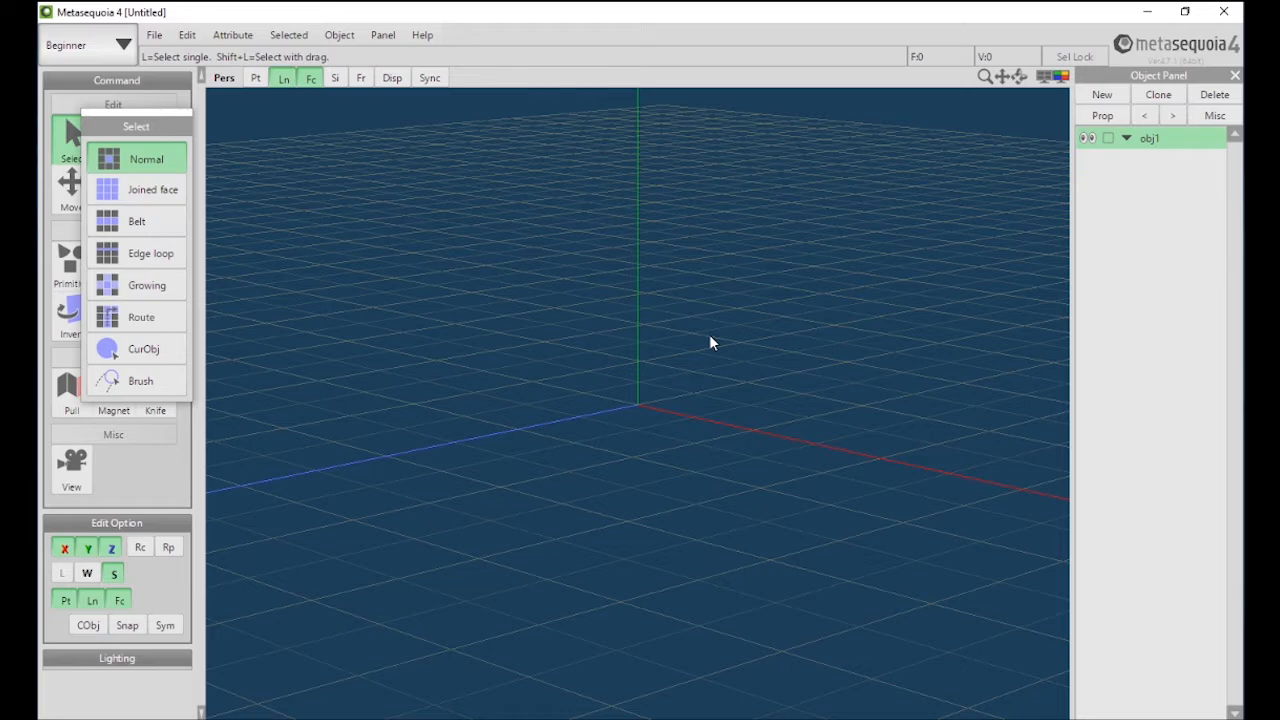
right_drag(709, 334, 716, 336)
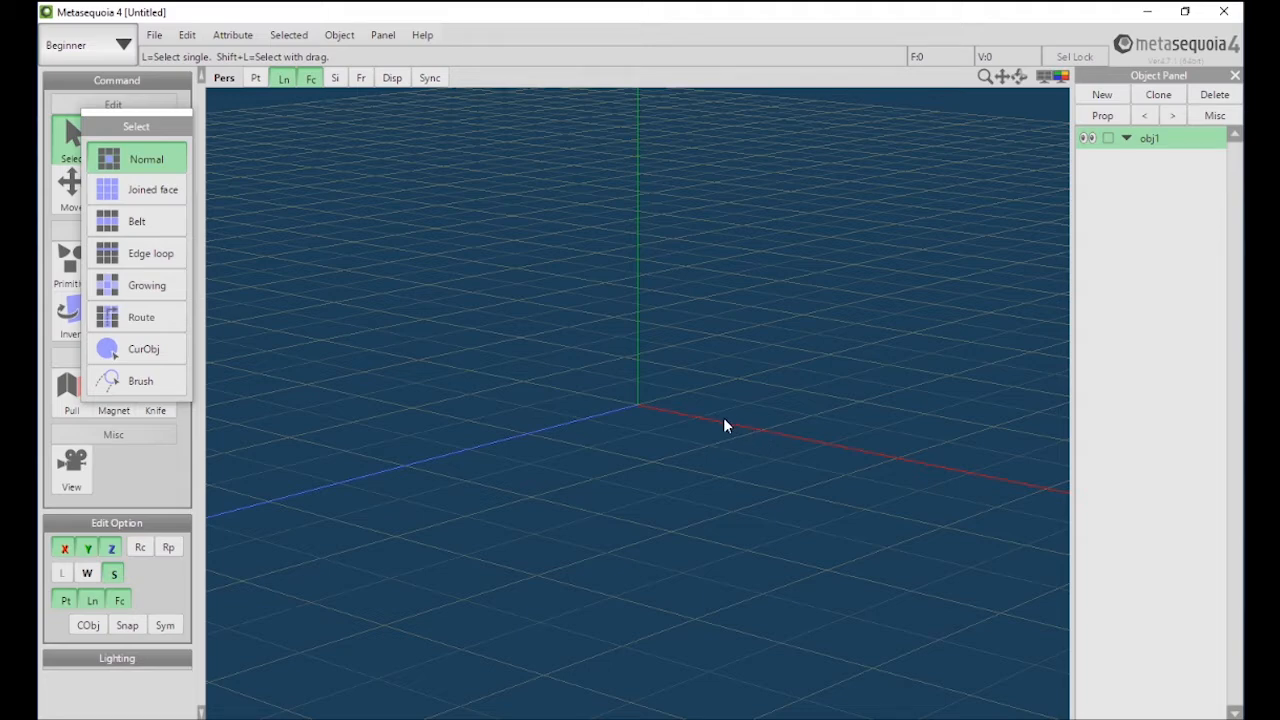
right_drag(723, 417, 715, 415)
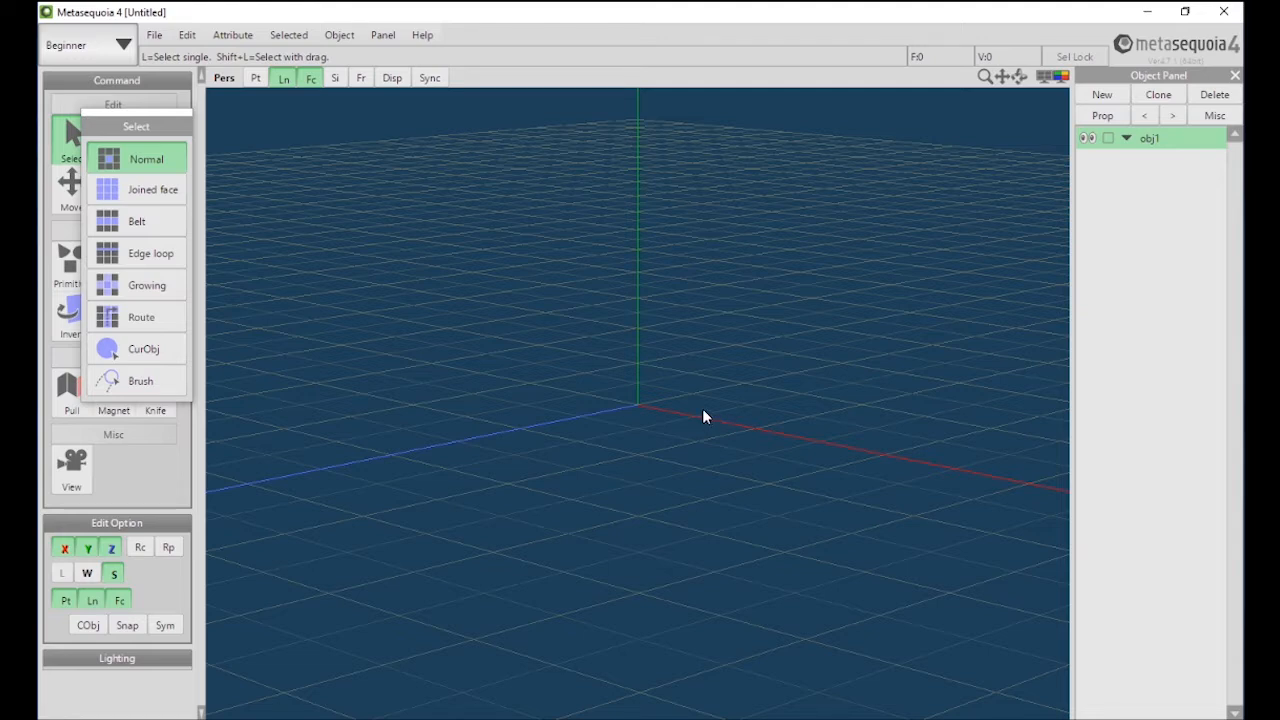
mouse_move(694, 403)
right_down()
mouse_move(694, 448)
mouse_move(691, 425)
right_up()
- Open the tank model file E100 Krupp.mqoz from the Mqoz folder
click(155, 34)
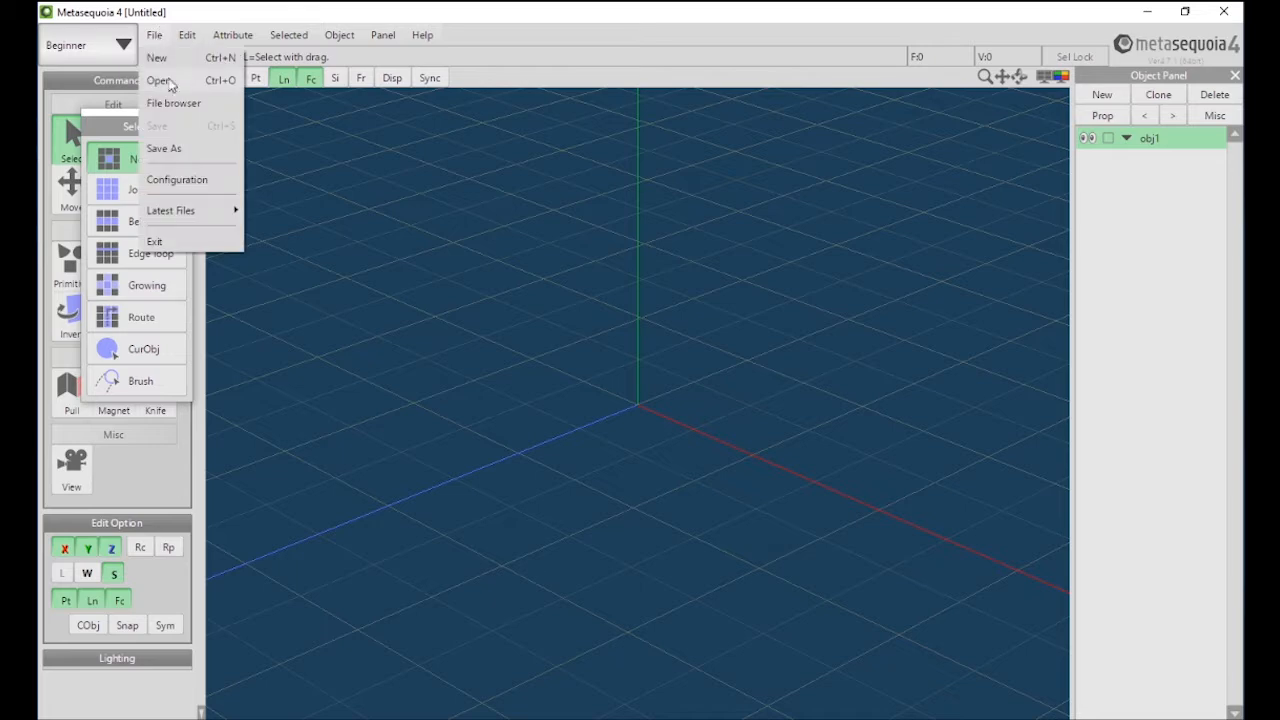
click(212, 99)
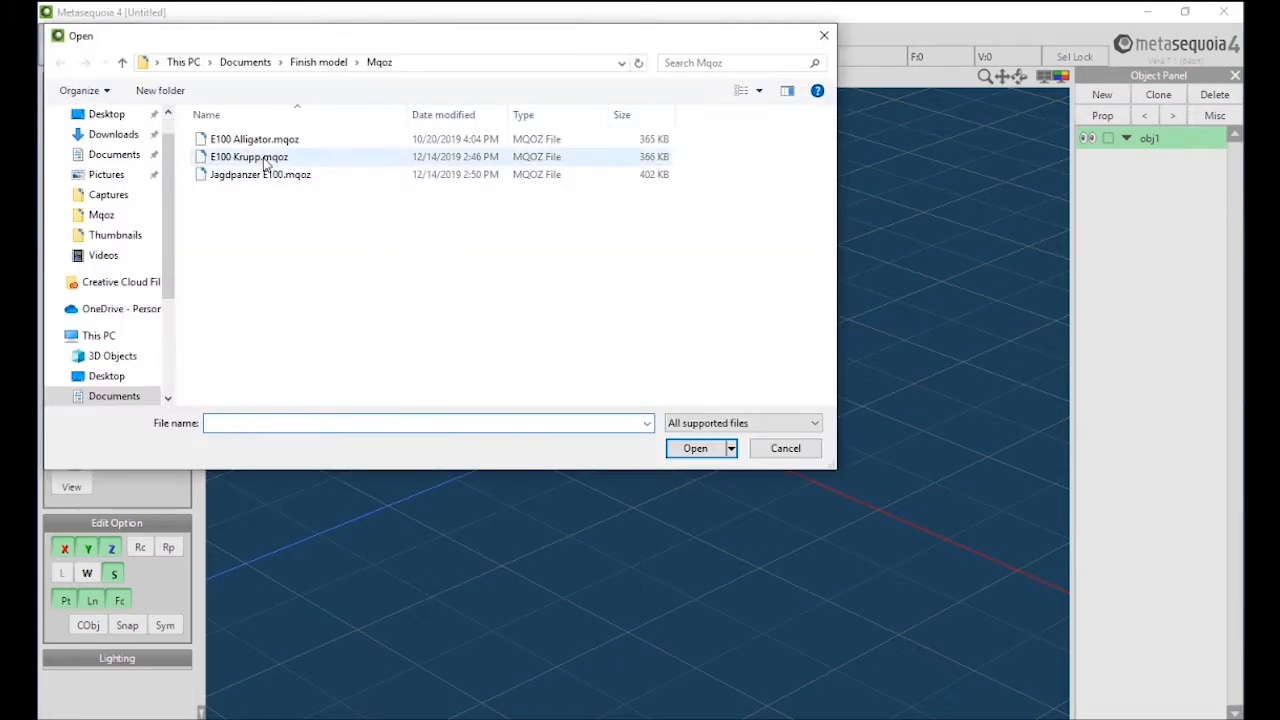
double_click(279, 158)
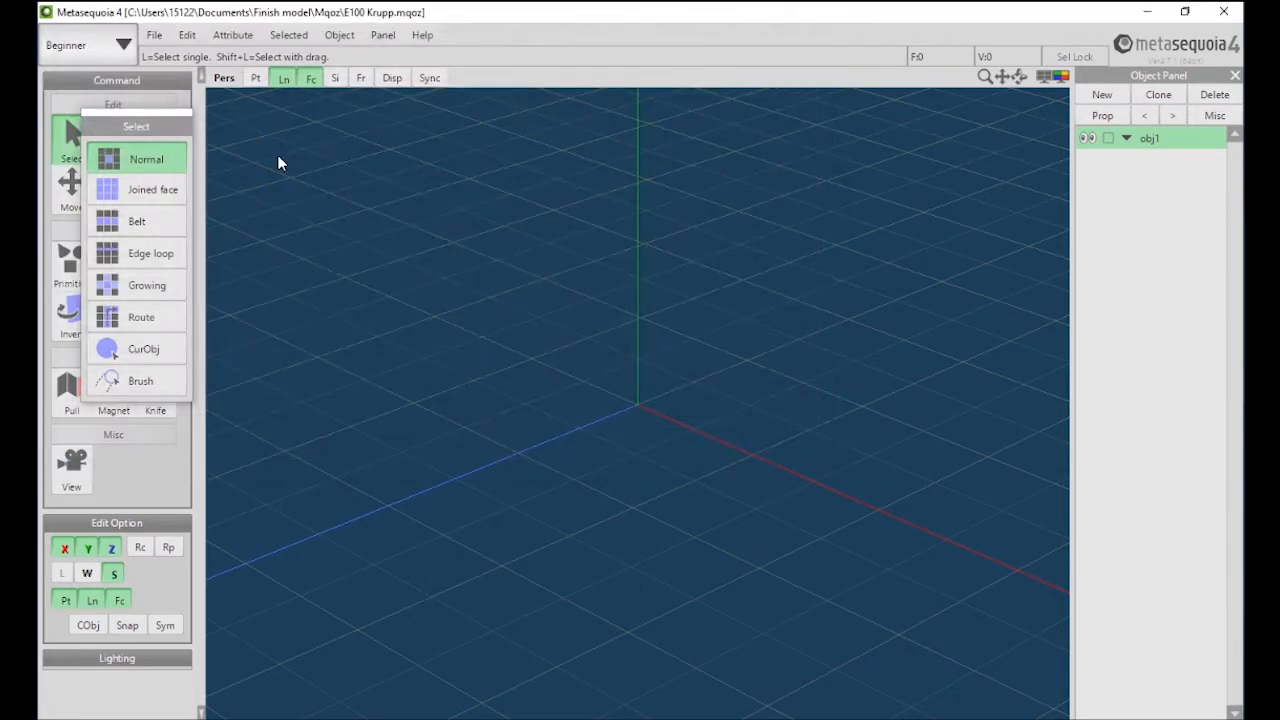
- Examine the E100 Krupp tank's hull side, turret, gun and road wheels up close and from a distance
right_drag(570, 396, 618, 478)
scroll(595, 313, up, 5)
scroll(595, 313, up, 3)
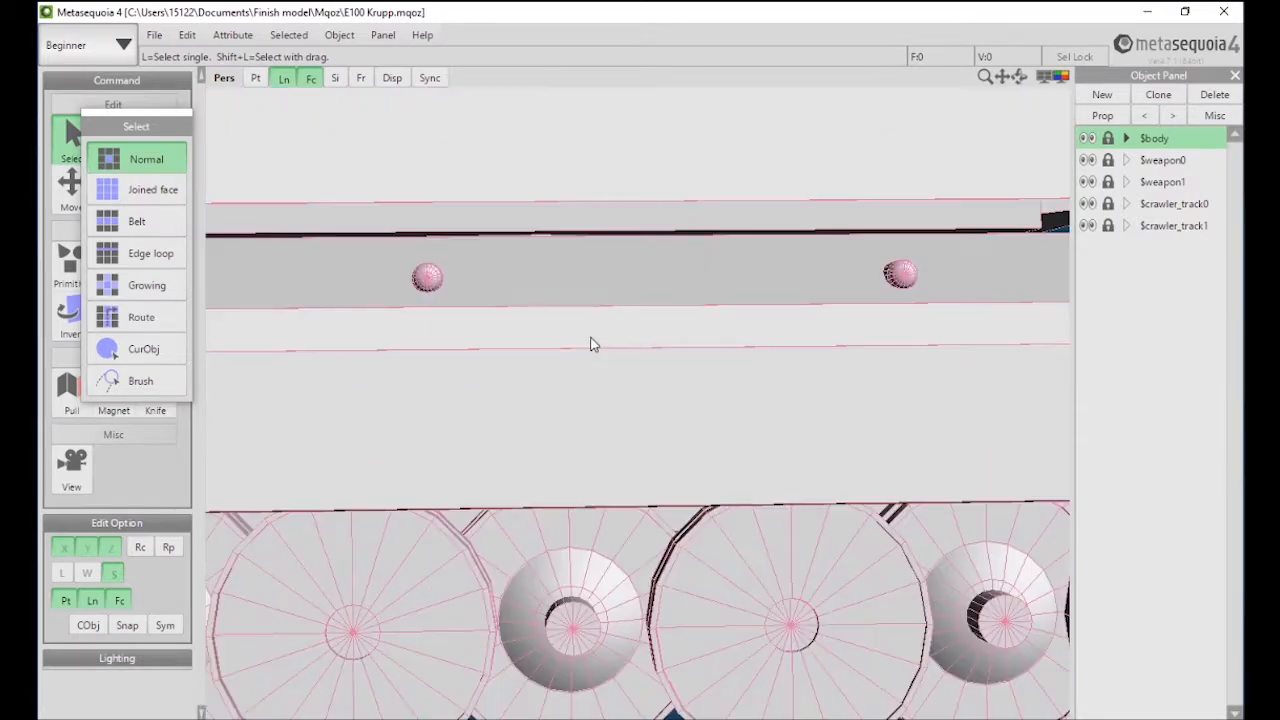
middle_drag(591, 346, 710, 486)
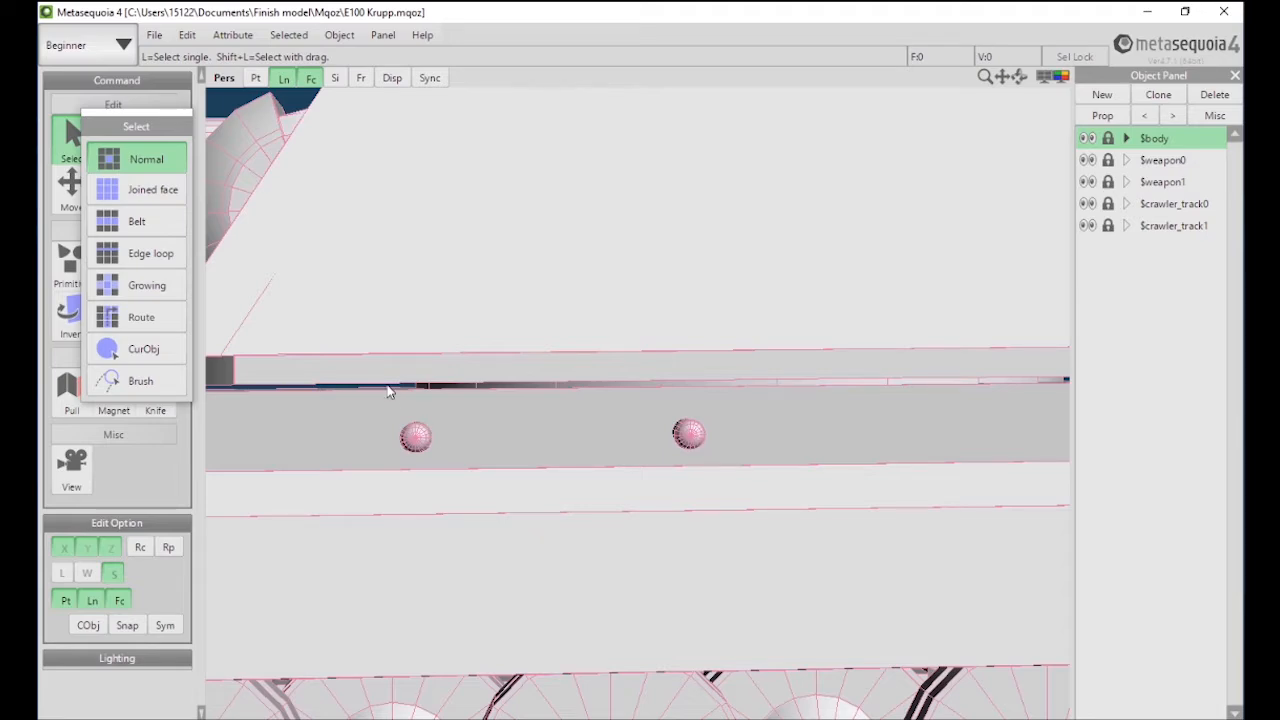
scroll(477, 351, down, 5)
scroll(601, 401, up, 6)
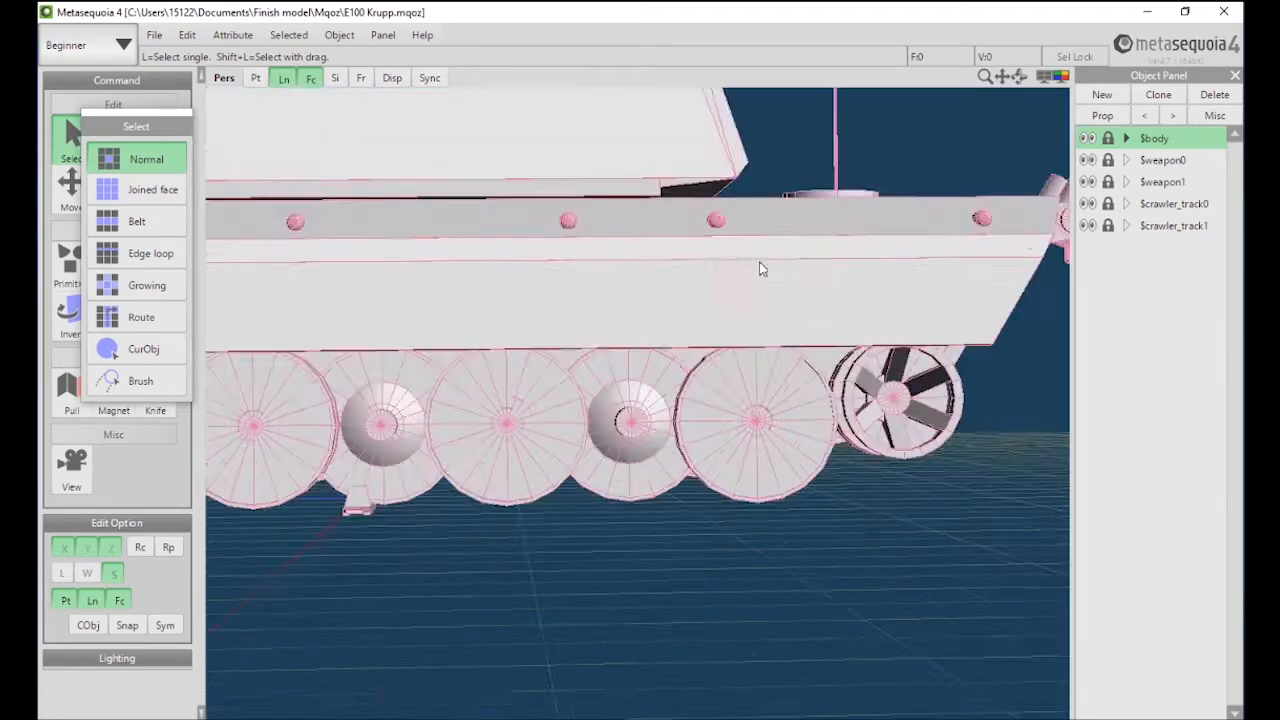
scroll(540, 358, down, 5)
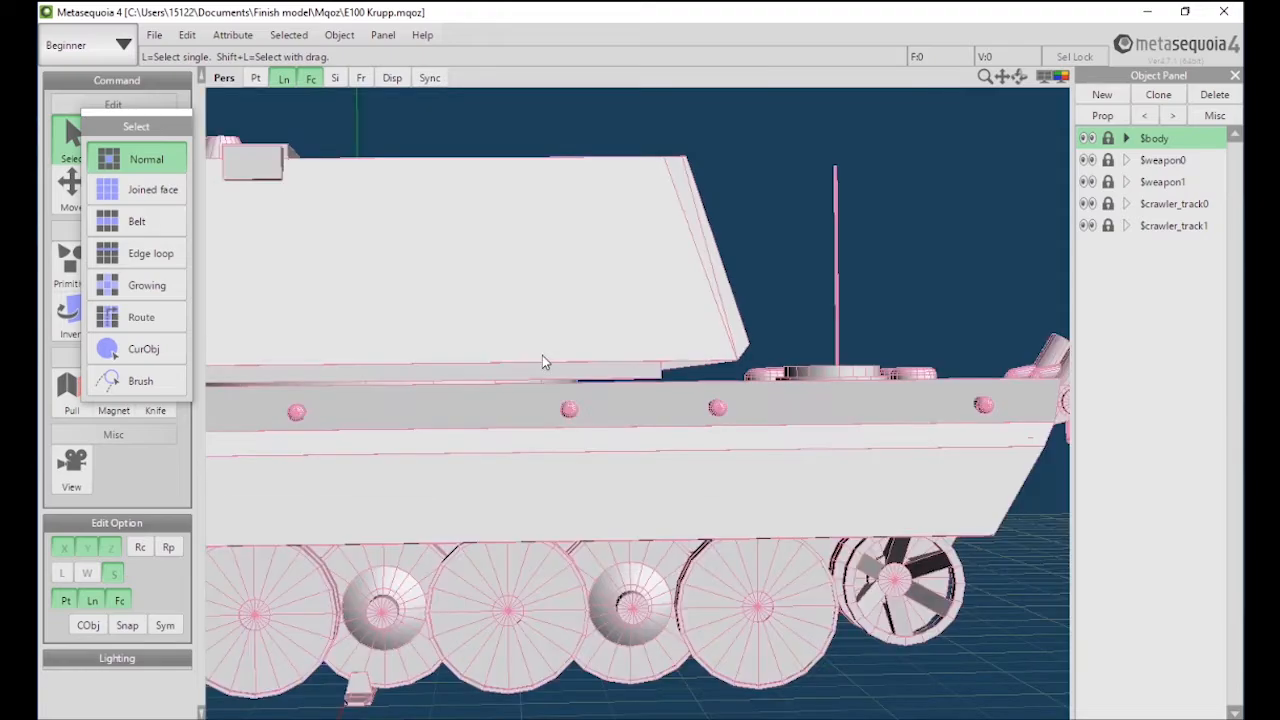
right_drag(543, 360, 682, 433)
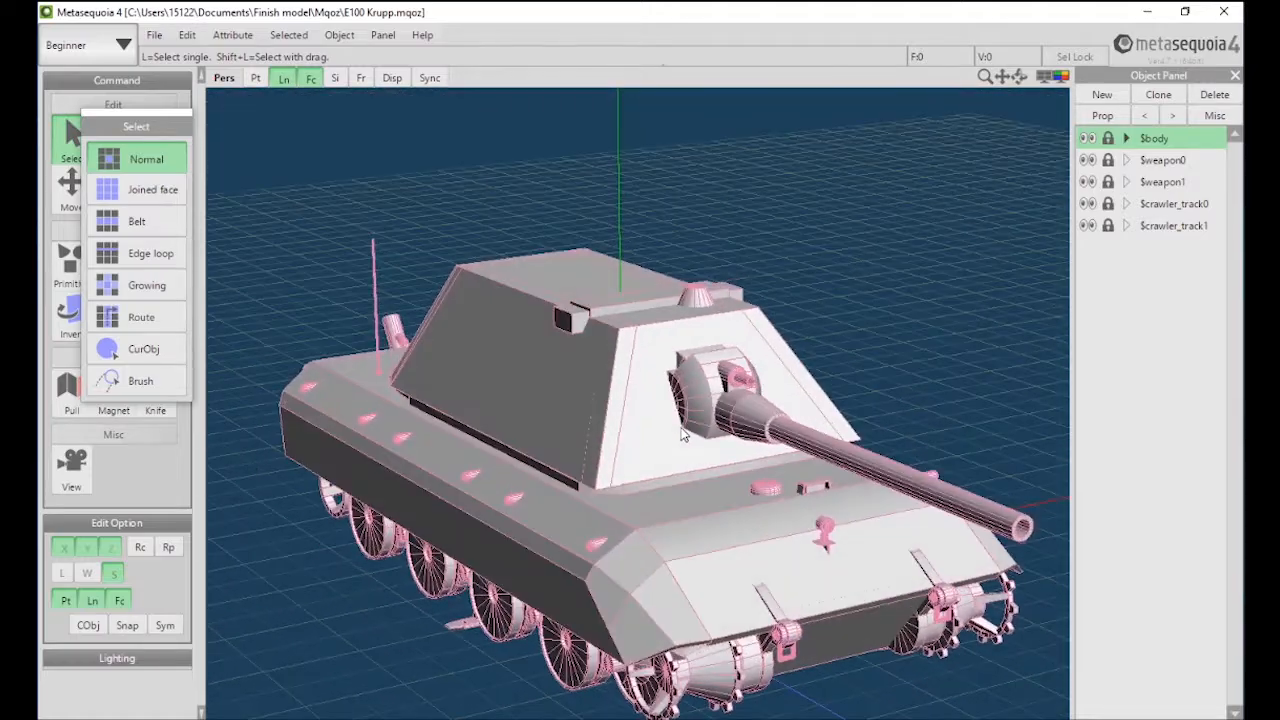
right_drag(863, 631, 700, 566)
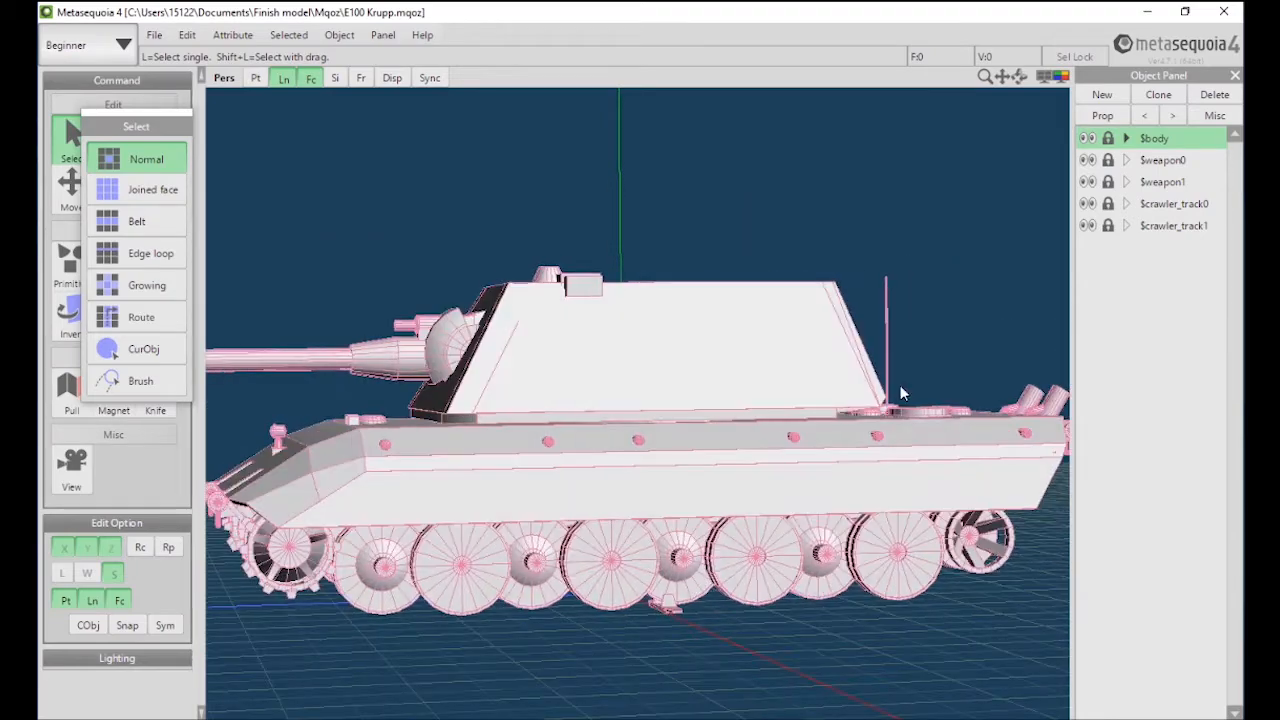
- Hide the $crawler_track0 object and examine the exposed suspension parts, sprocket area and rear wheels from several sides
click(1088, 204)
mouse_move(579, 552)
right_down()
mouse_move(618, 540)
mouse_move(593, 548)
right_up()
scroll(593, 547, up, 4)
scroll(440, 603, down, 1)
middle_drag(440, 603, 554, 328)
right_drag(527, 381, 611, 332)
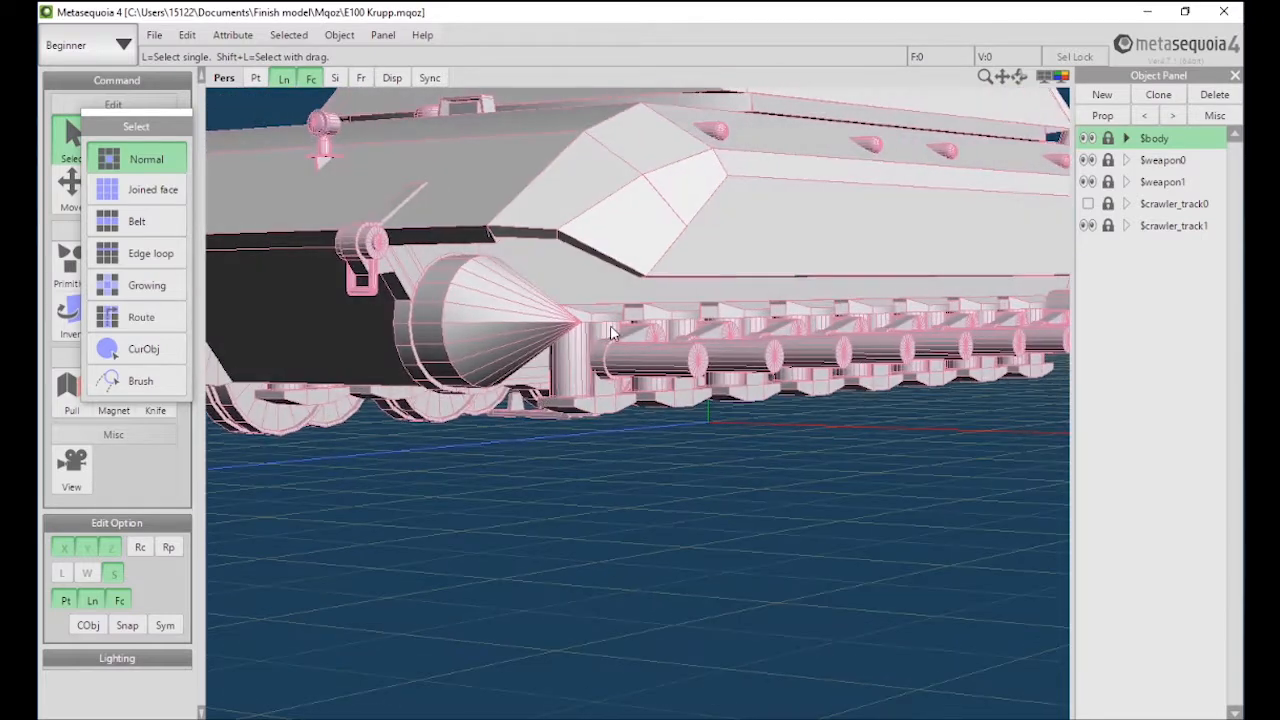
scroll(611, 332, up, 2)
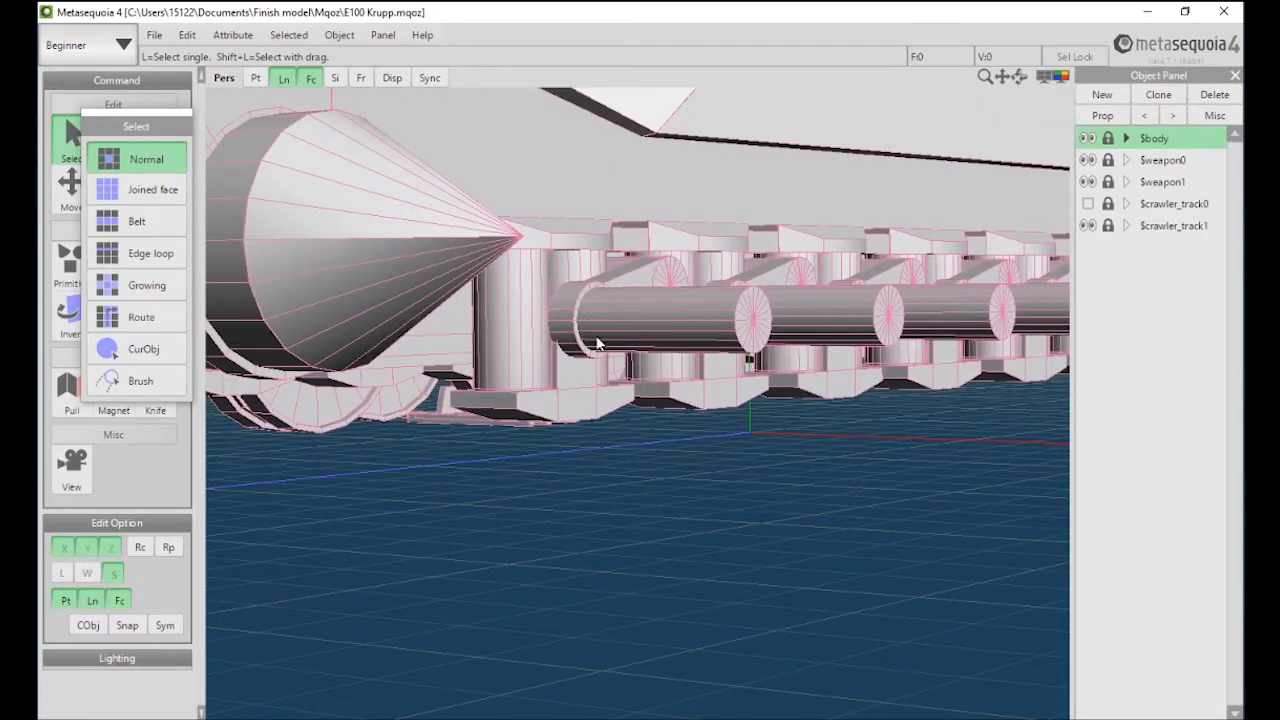
right_drag(599, 328, 384, 395)
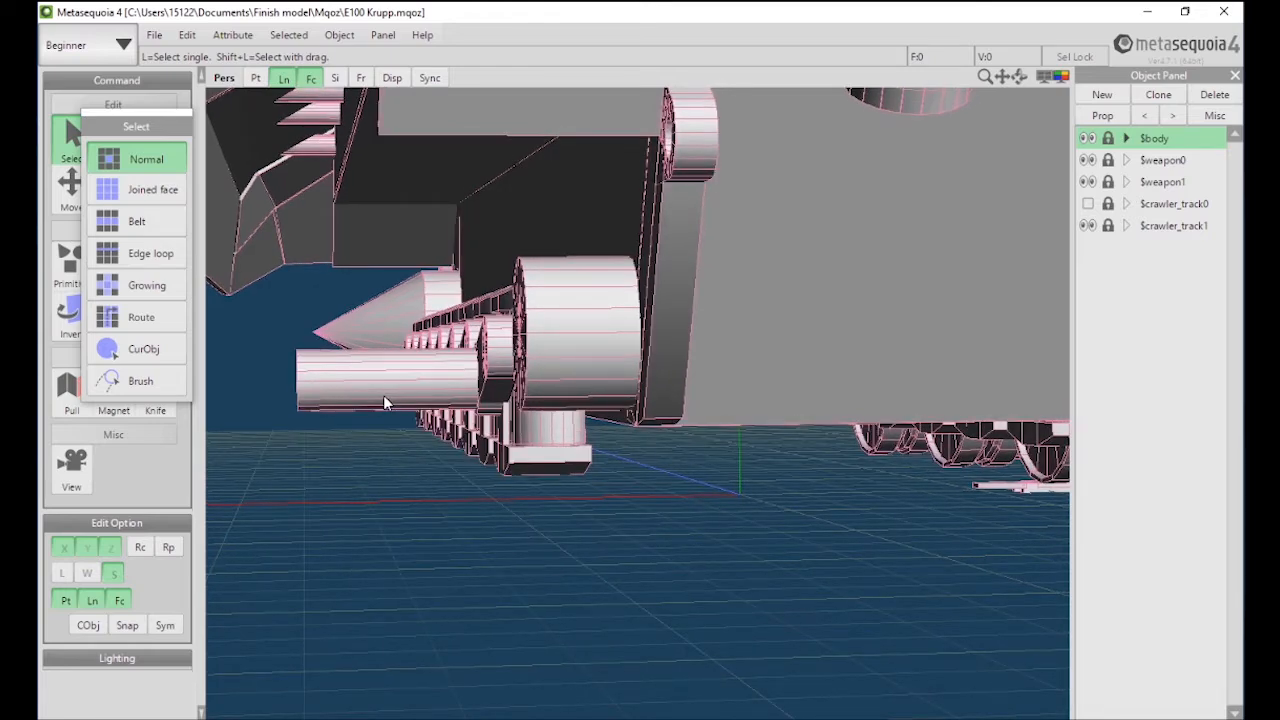
middle_drag(384, 395, 498, 397)
right_drag(478, 393, 472, 393)
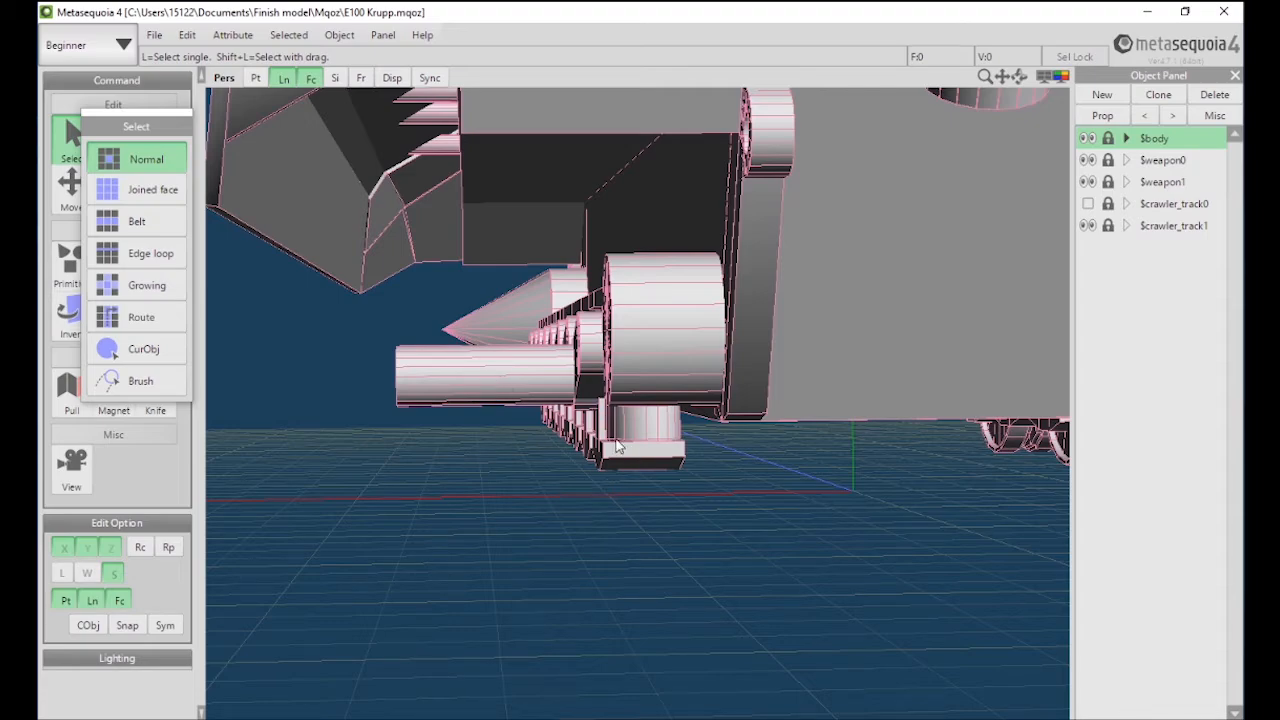
right_drag(553, 425, 576, 435)
middle_drag(576, 430, 590, 415)
right_drag(586, 411, 217, 432)
mouse_move(502, 378)
right_down()
mouse_move(551, 371)
mouse_move(563, 408)
mouse_move(500, 376)
right_up()
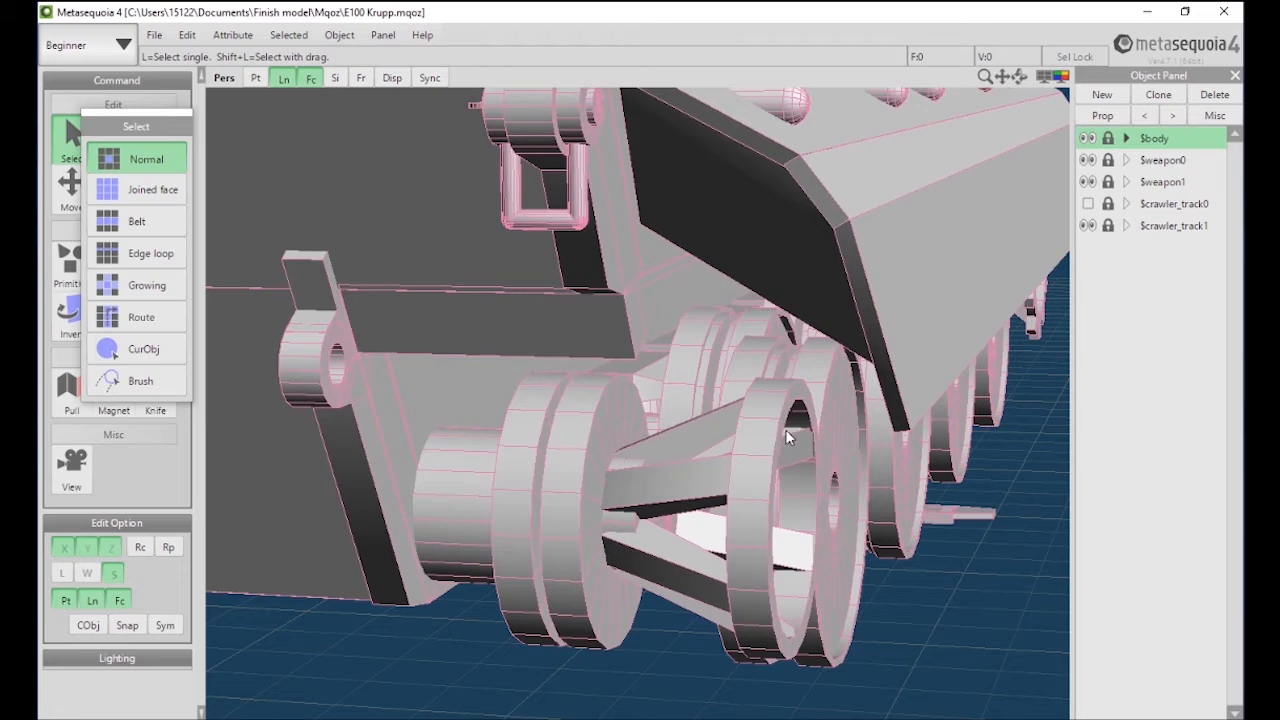
right_drag(1040, 380, 640, 480)
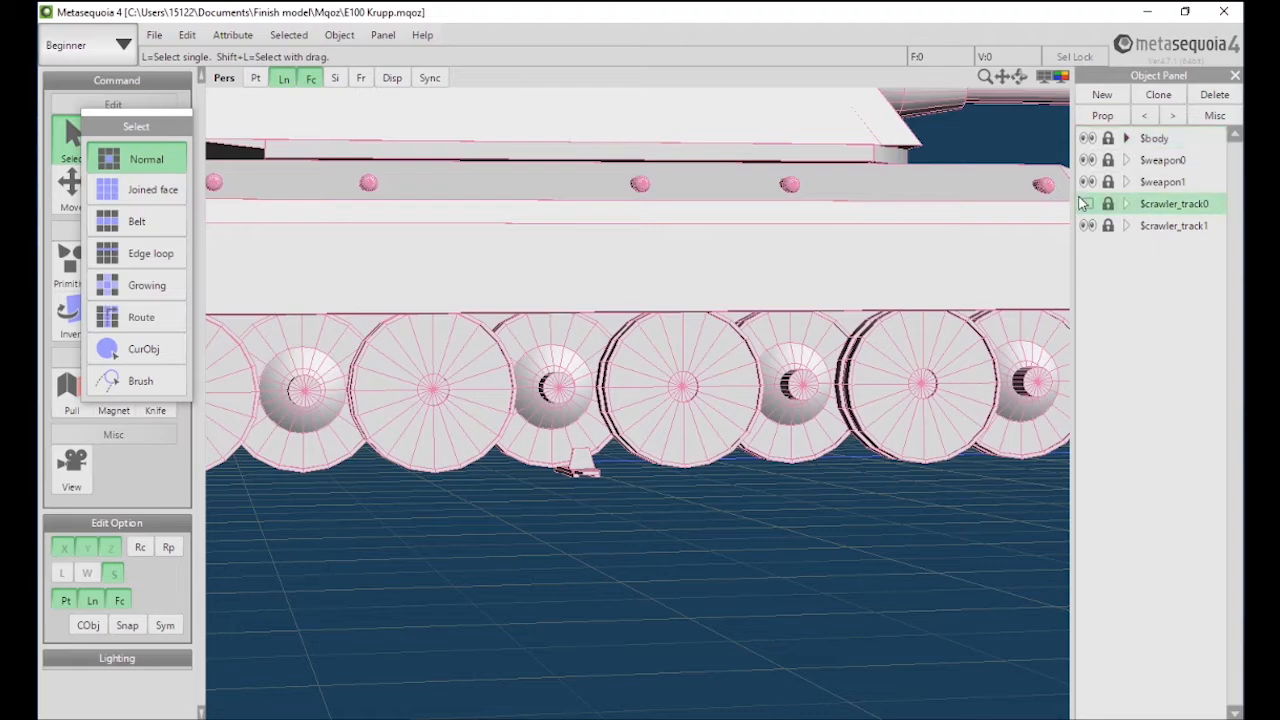
- Show the $crawler_track0 object again and examine the complete tank from the front and side
right_drag(720, 360, 657, 482)
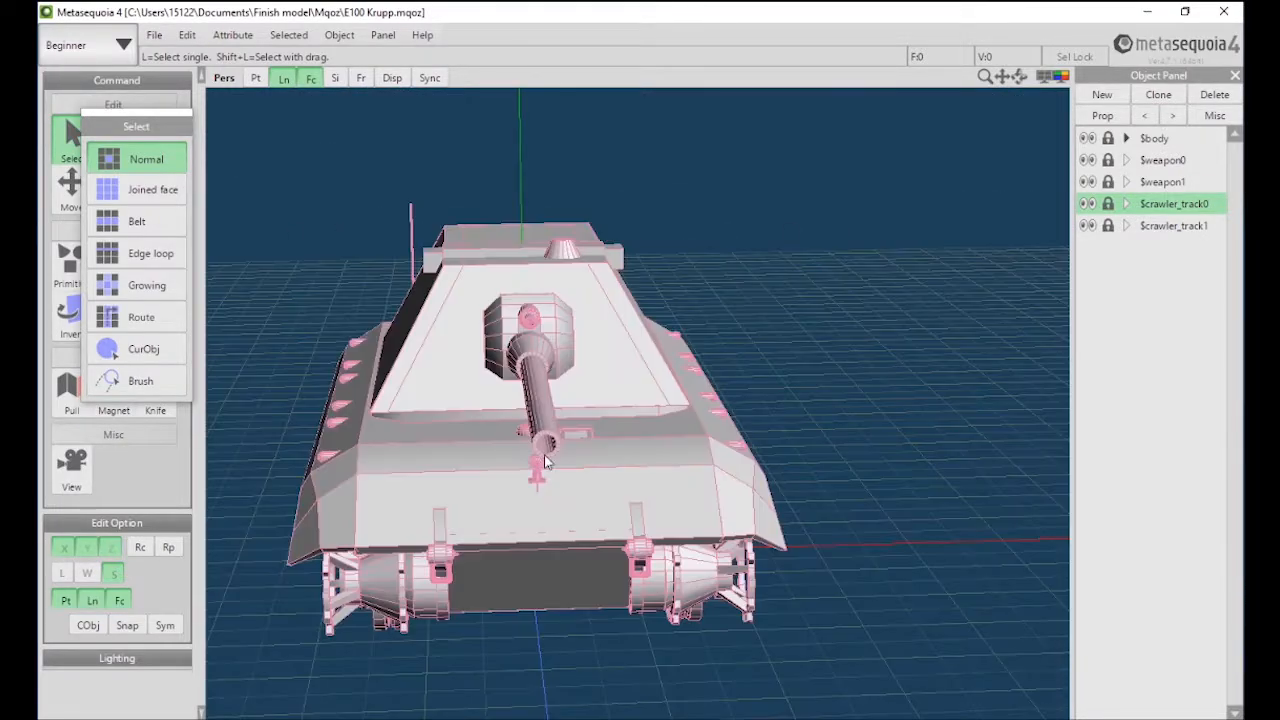
right_drag(545, 461, 659, 505)
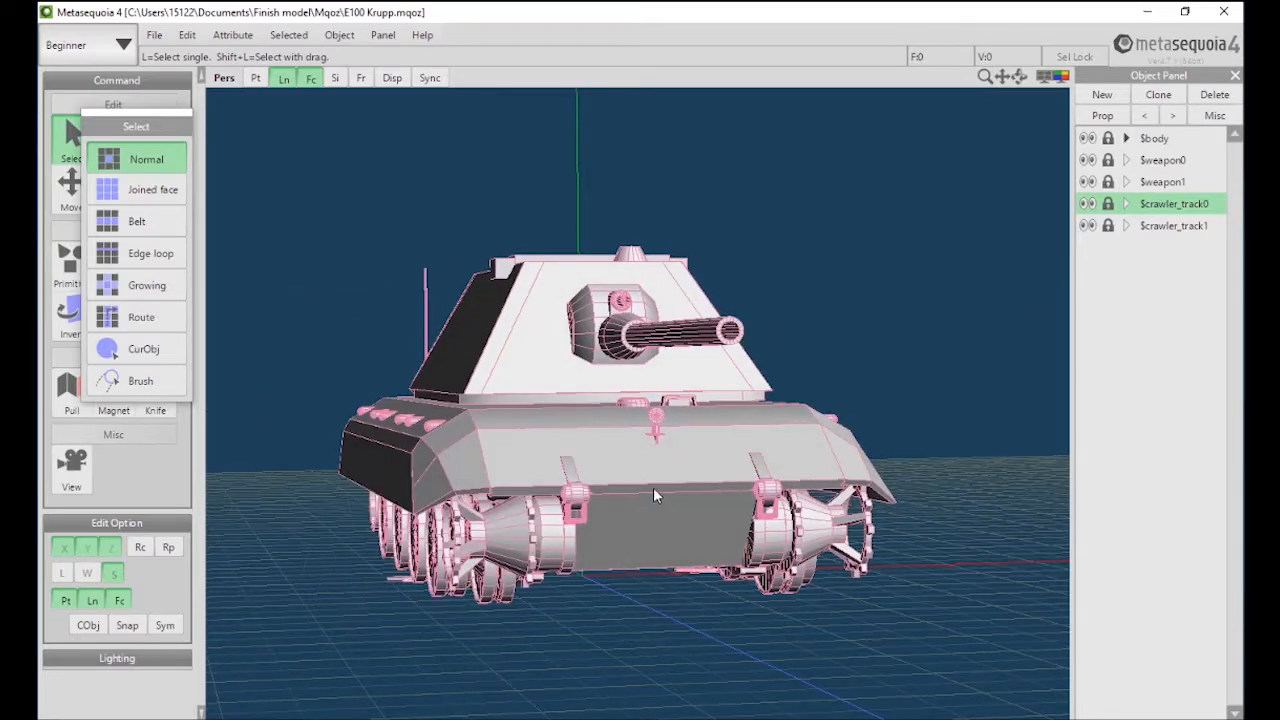
right_drag(735, 440, 805, 439)
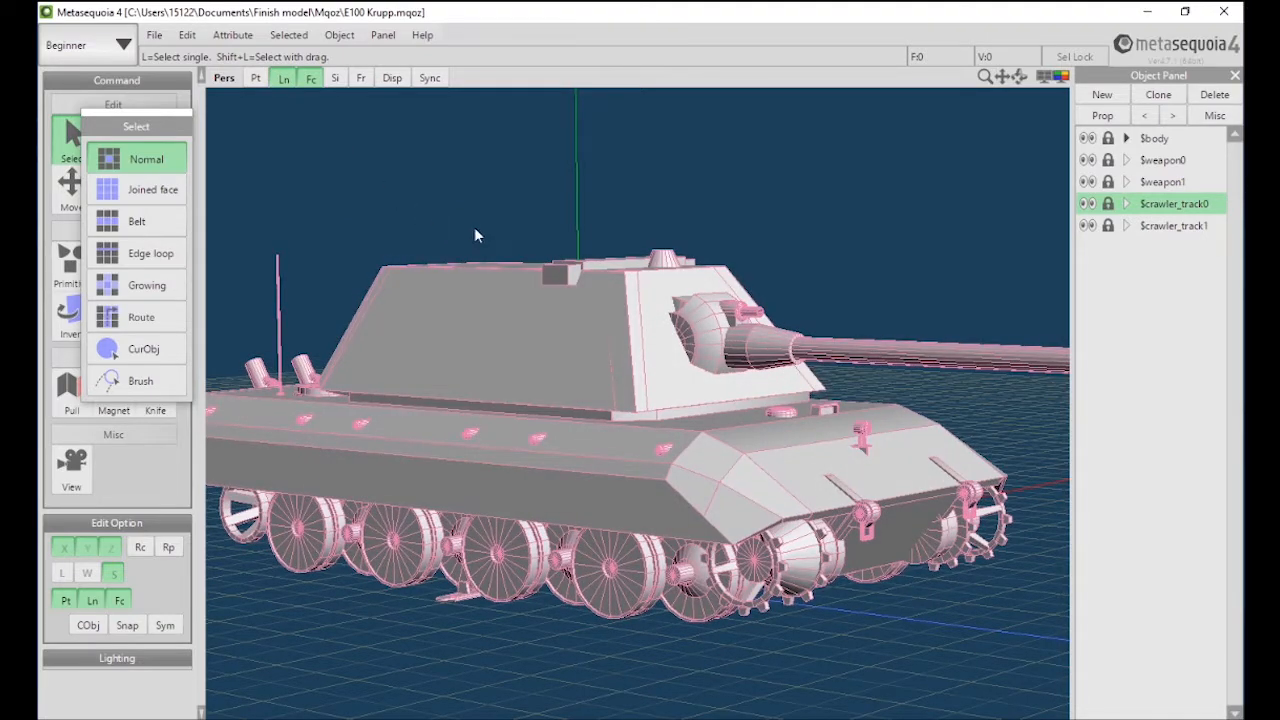
right_drag(476, 235, 563, 300)
scroll(640, 320, up, 5)
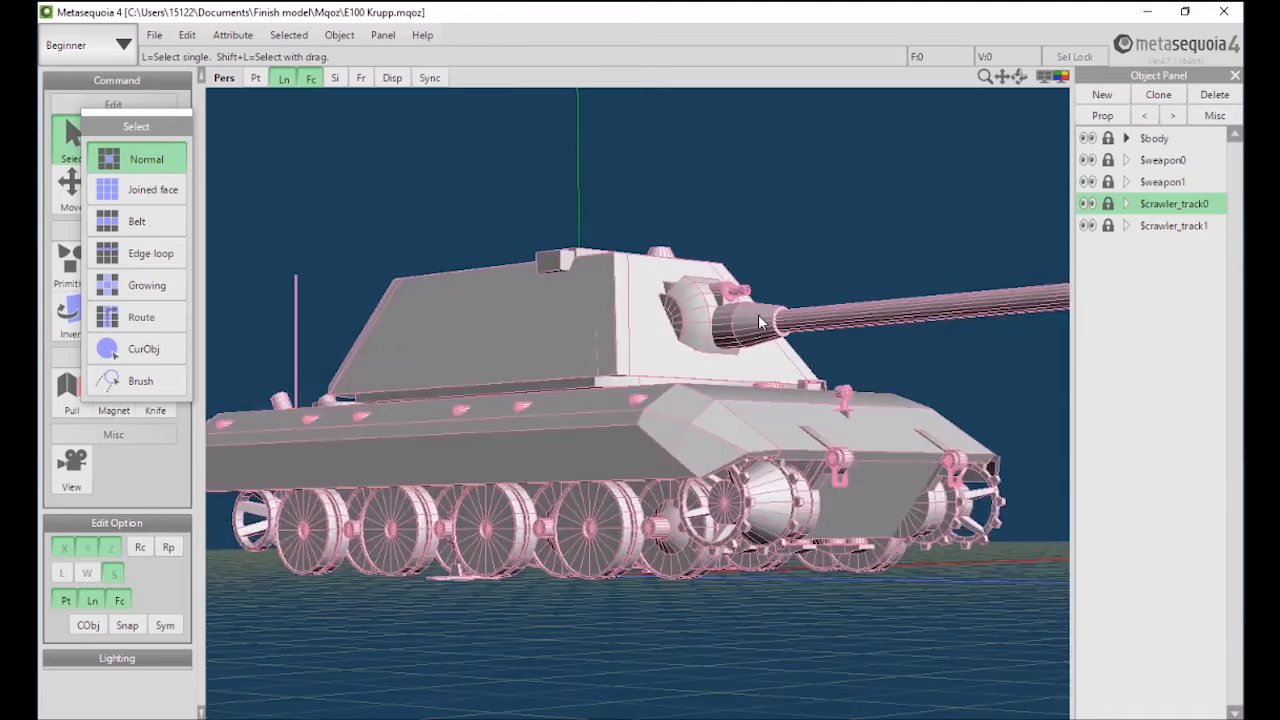
mouse_move(760, 322)
right_down()
mouse_move(738, 333)
mouse_move(763, 322)
right_up()
scroll(765, 322, up, 2)
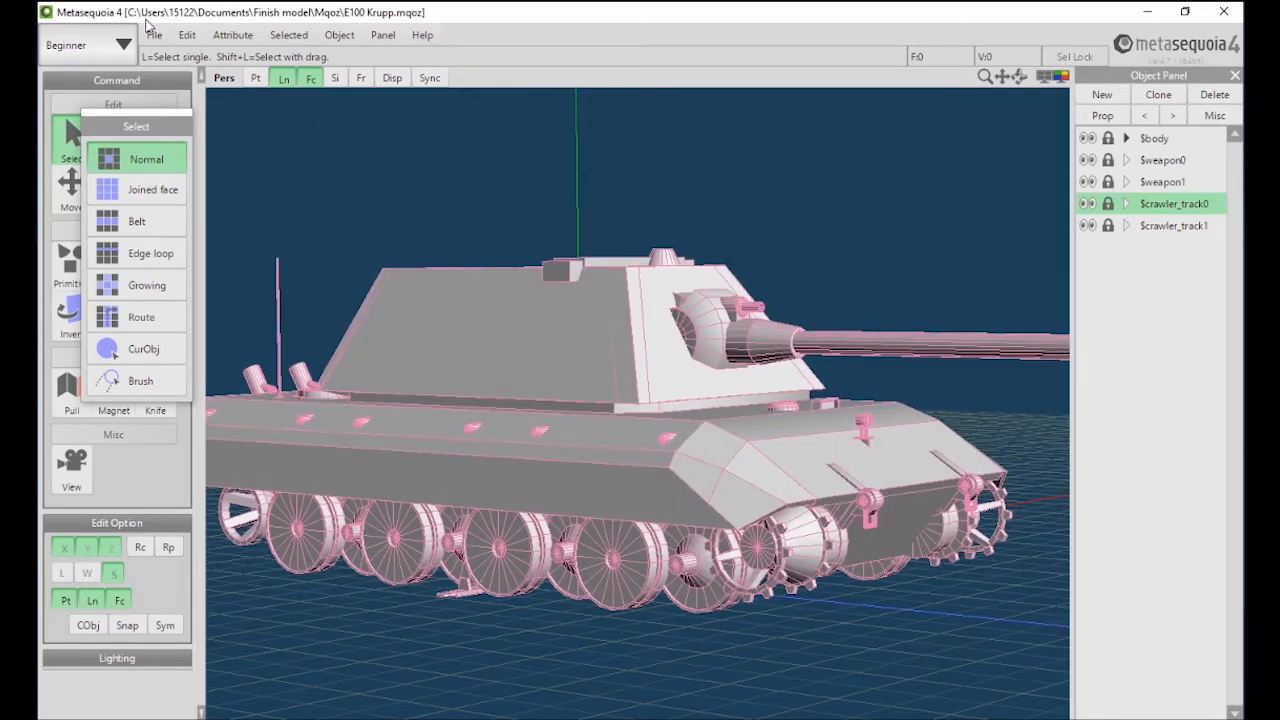
- Open the model file E100 Alligator.mqoz, discarding the changes to the current document
click(179, 87)
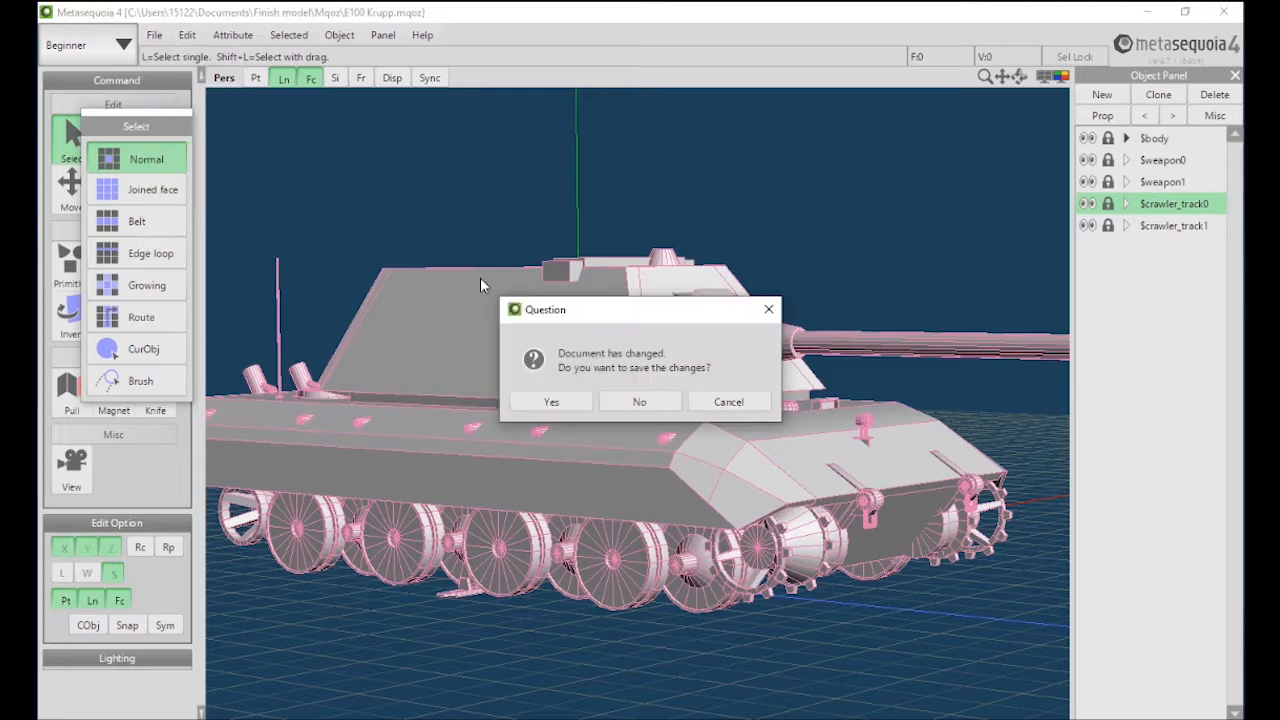
click(673, 409)
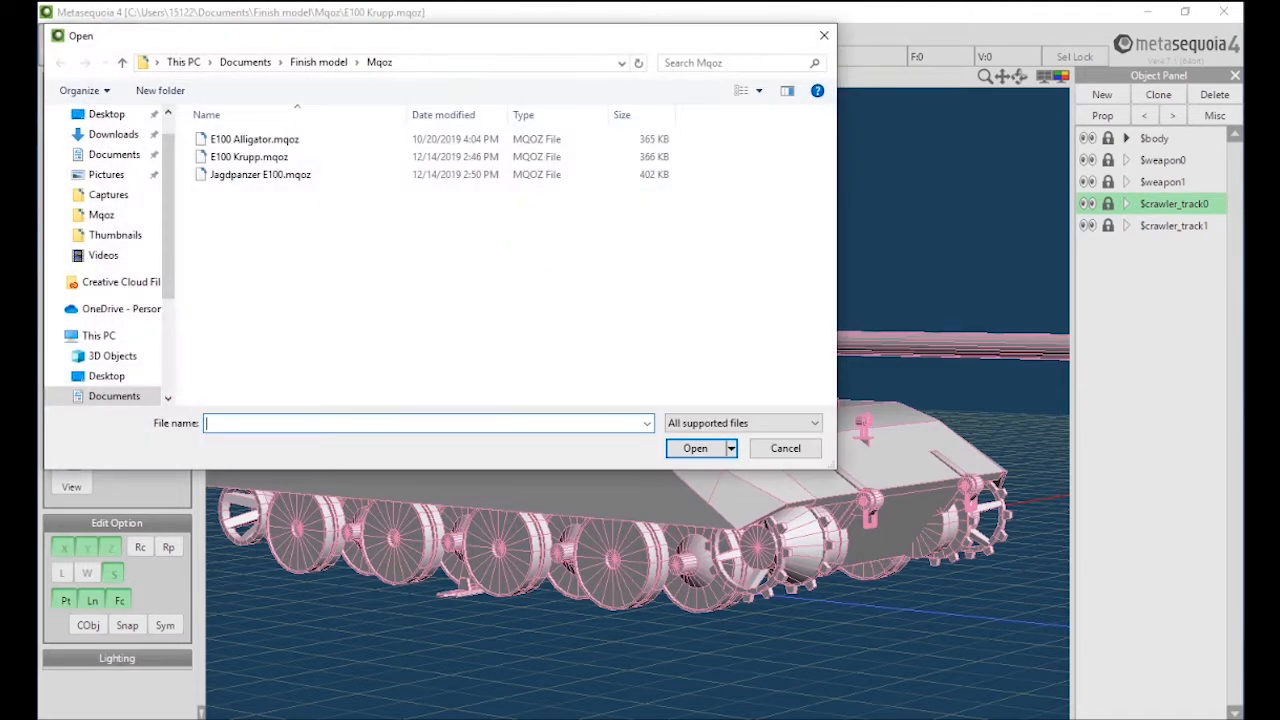
double_click(229, 140)
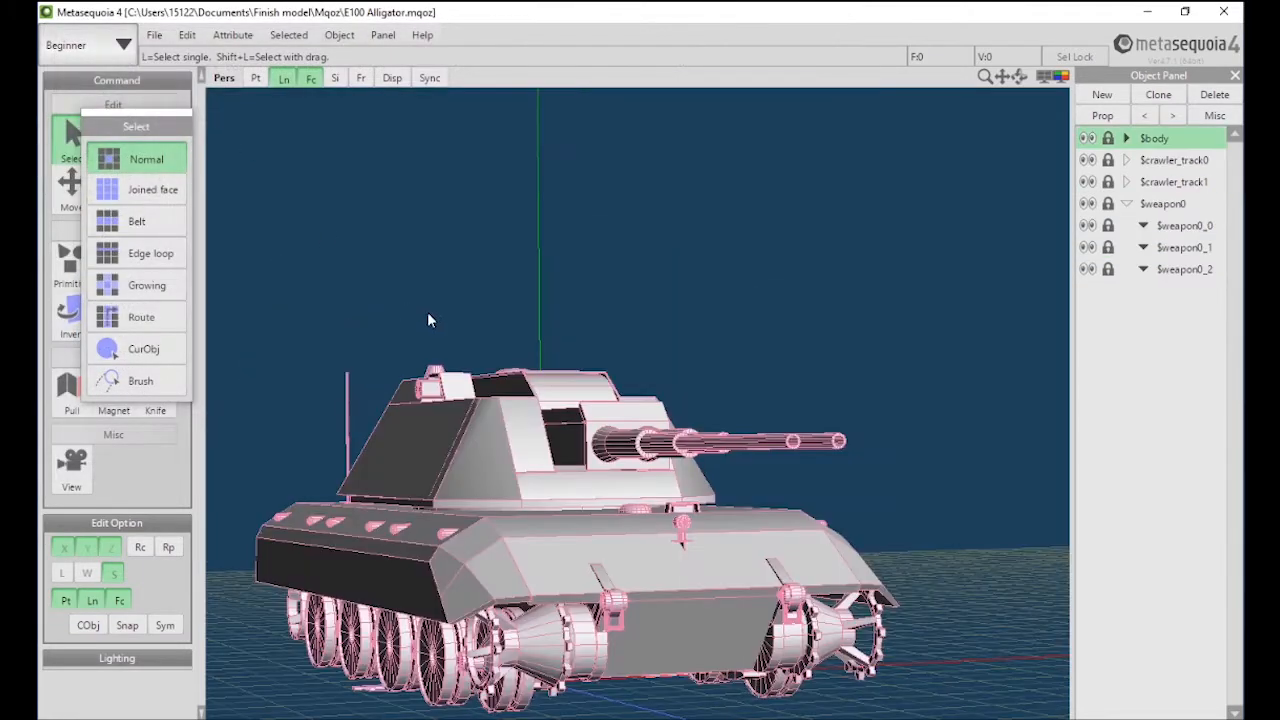
- Examine the E100 Alligator tank from all around, including its turret roof, rear deck, front and twin gun barrels
right_drag(428, 312, 344, 361)
middle_drag(344, 361, 390, 209)
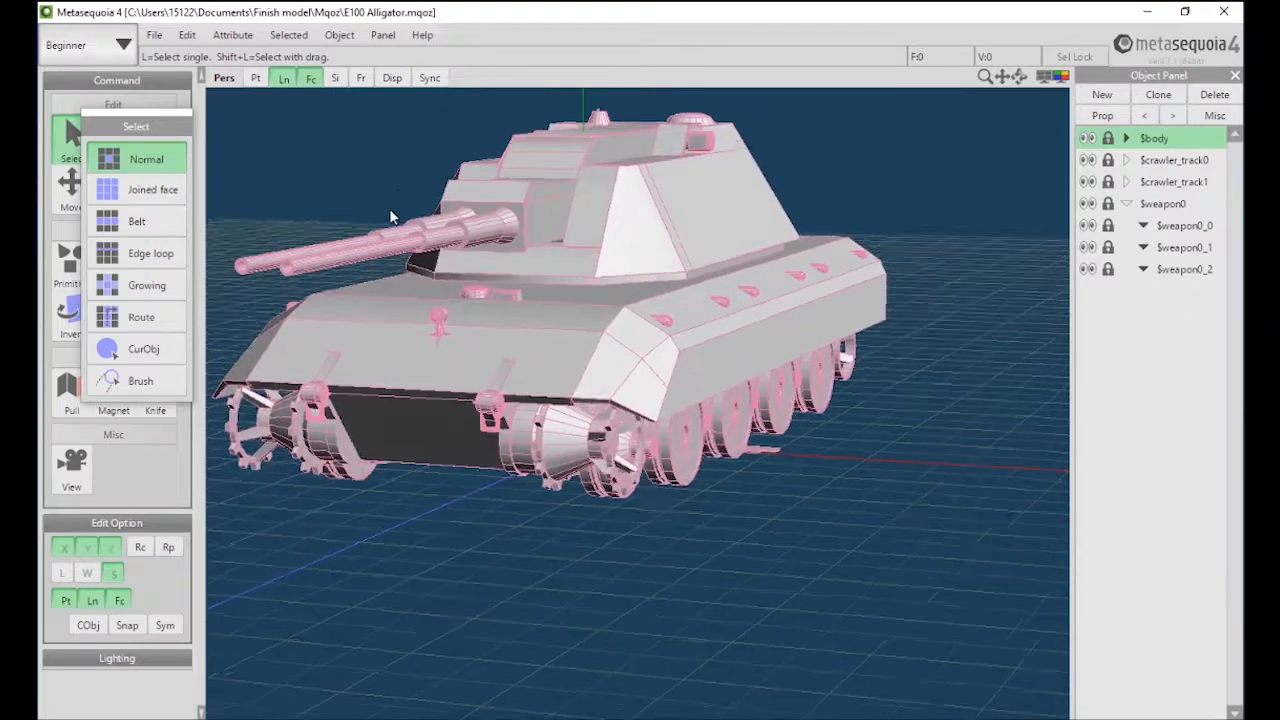
right_drag(390, 209, 477, 330)
scroll(845, 416, down, 6)
right_drag(818, 401, 688, 391)
right_drag(784, 398, 896, 398)
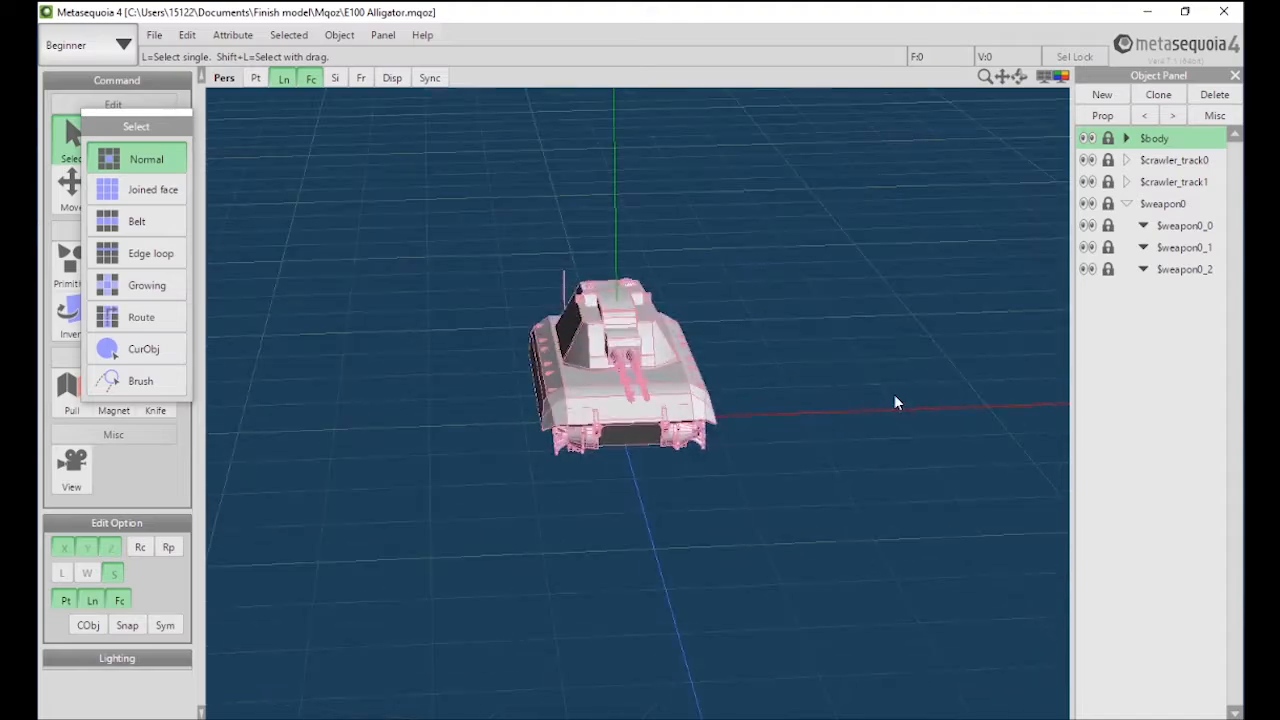
right_drag(684, 434, 515, 459)
scroll(464, 298, up, 8)
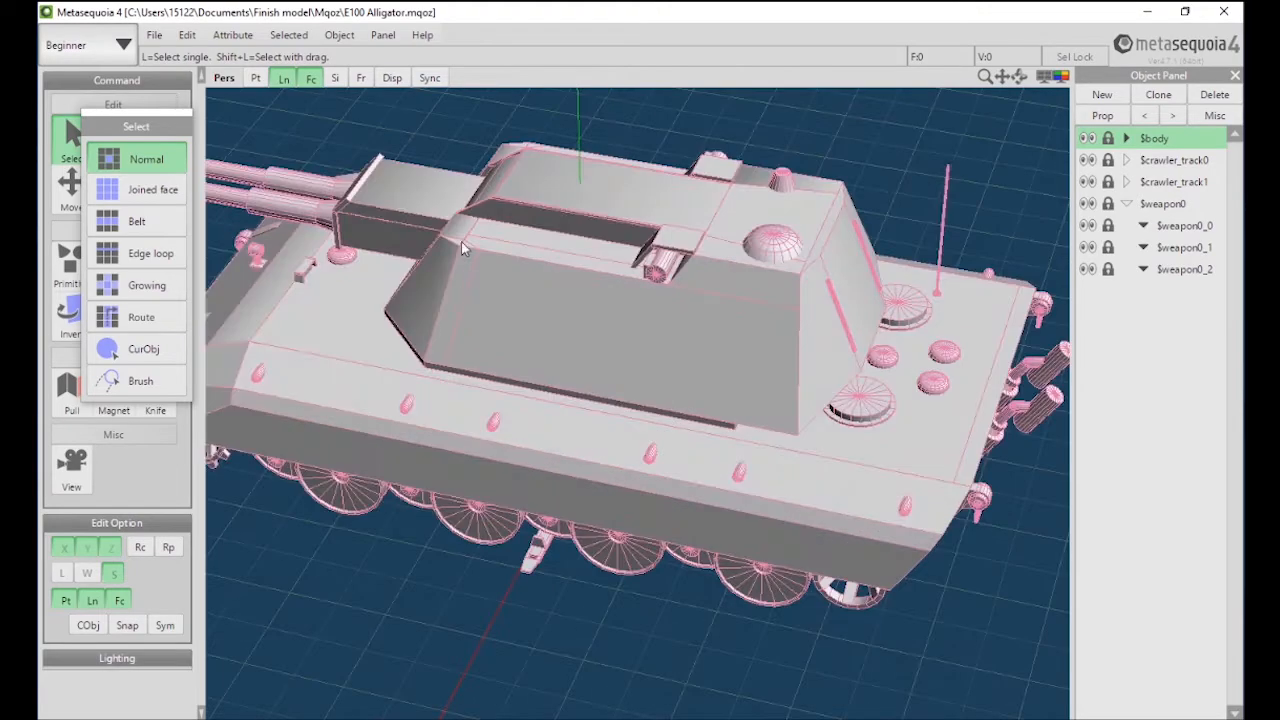
mouse_move(462, 245)
right_down()
mouse_move(523, 270)
mouse_move(637, 286)
mouse_move(855, 272)
mouse_move(1040, 320)
mouse_move(703, 320)
mouse_move(538, 281)
mouse_move(650, 275)
mouse_move(461, 252)
right_up()
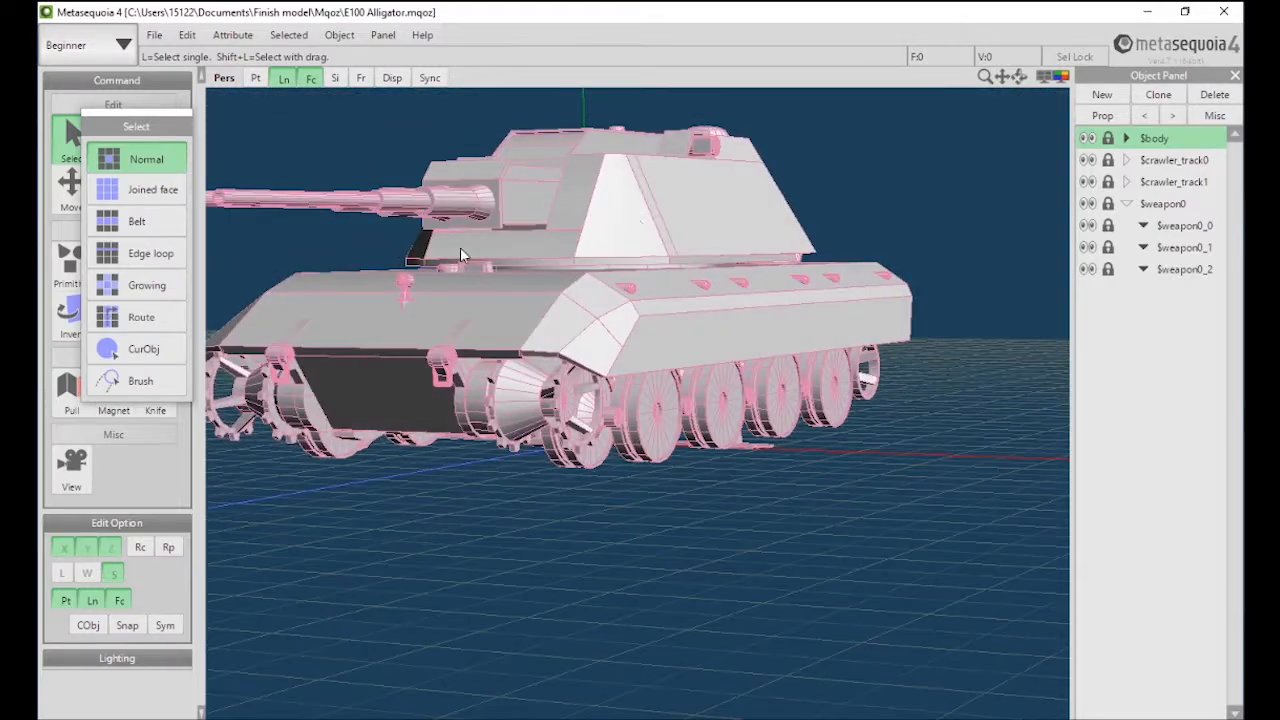
right_drag(751, 212, 710, 420)
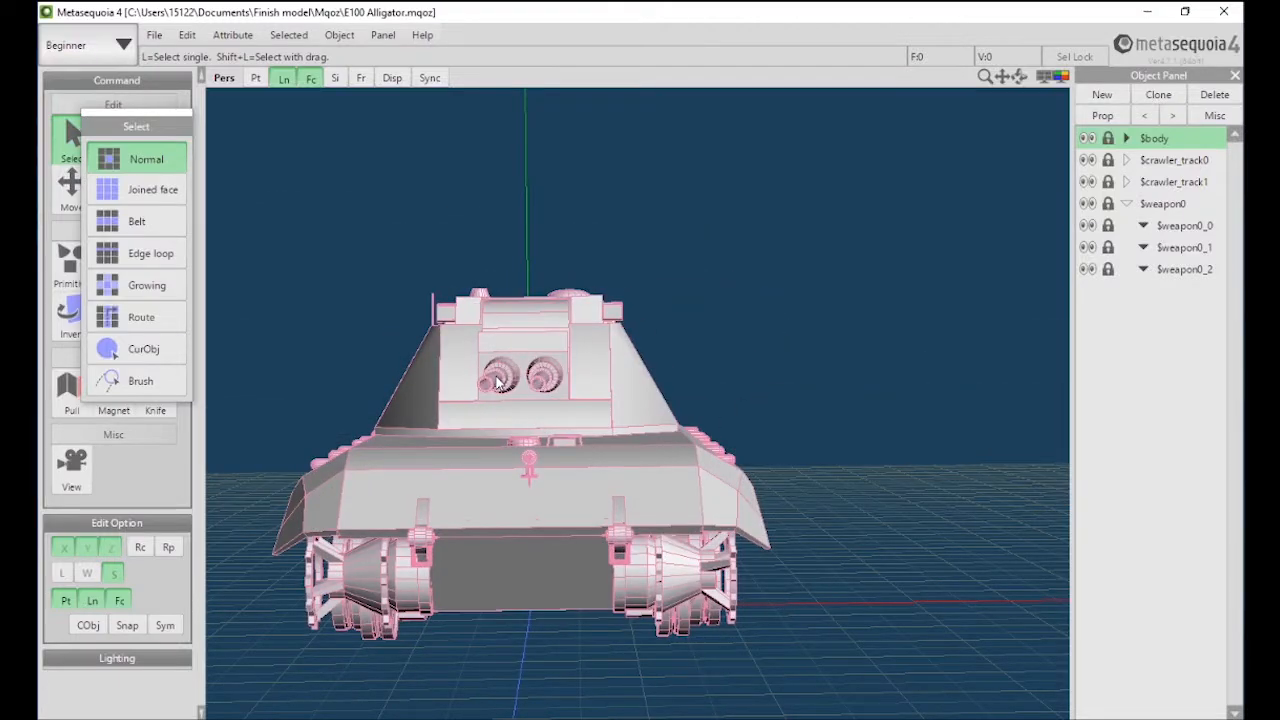
right_drag(497, 383, 836, 373)
middle_drag(892, 430, 614, 430)
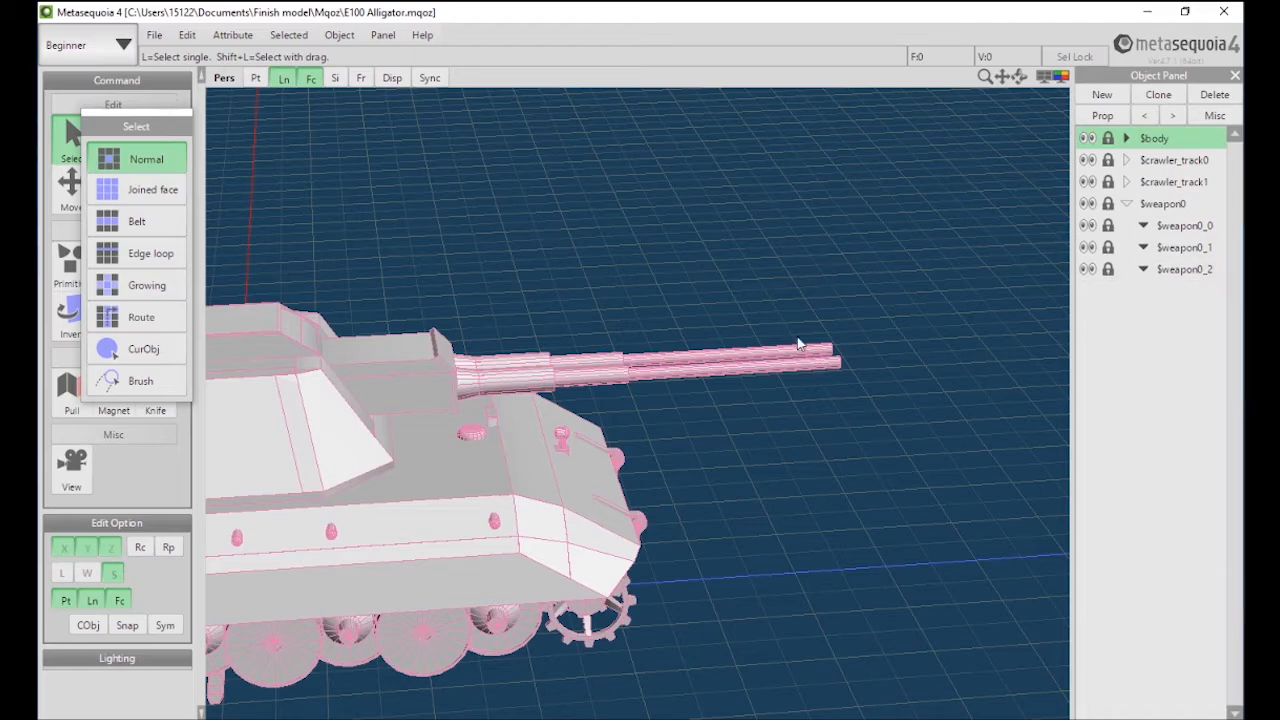
right_drag(798, 340, 734, 325)
middle_drag(540, 482, 748, 406)
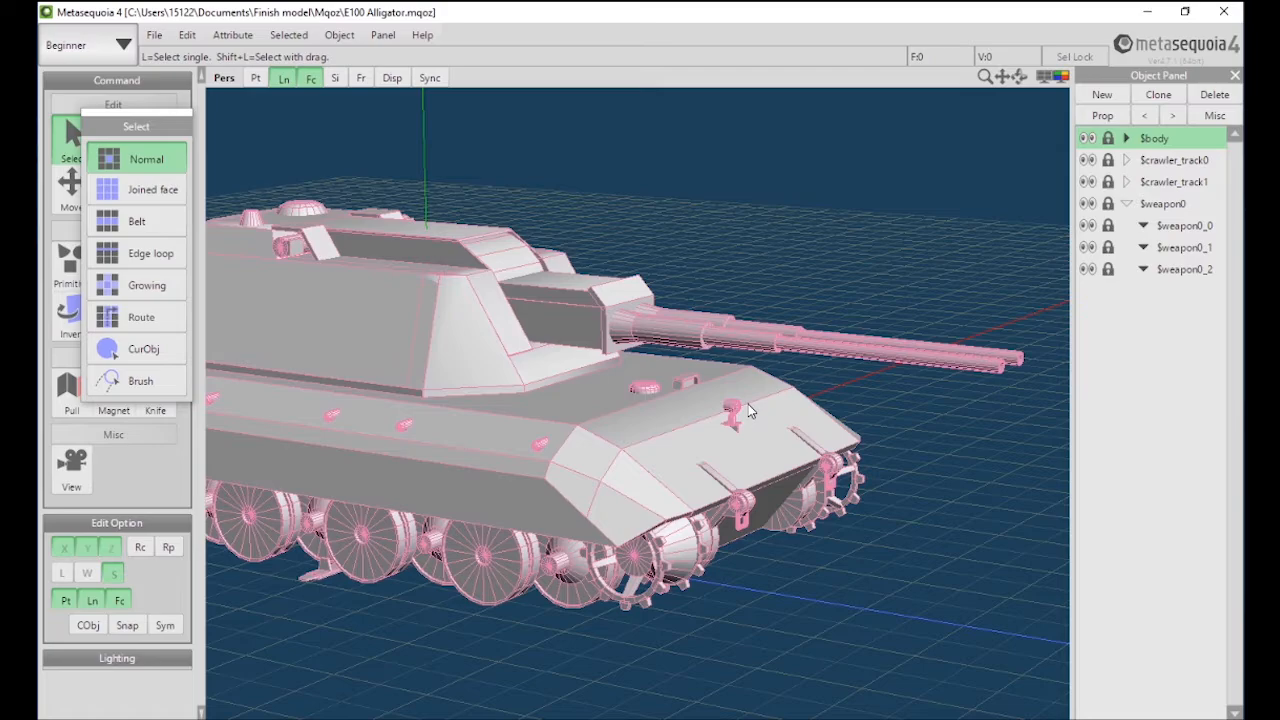
- Examine the E100 Alligator's barrels, hull side and running gear from the front and side
right_drag(748, 404, 802, 351)
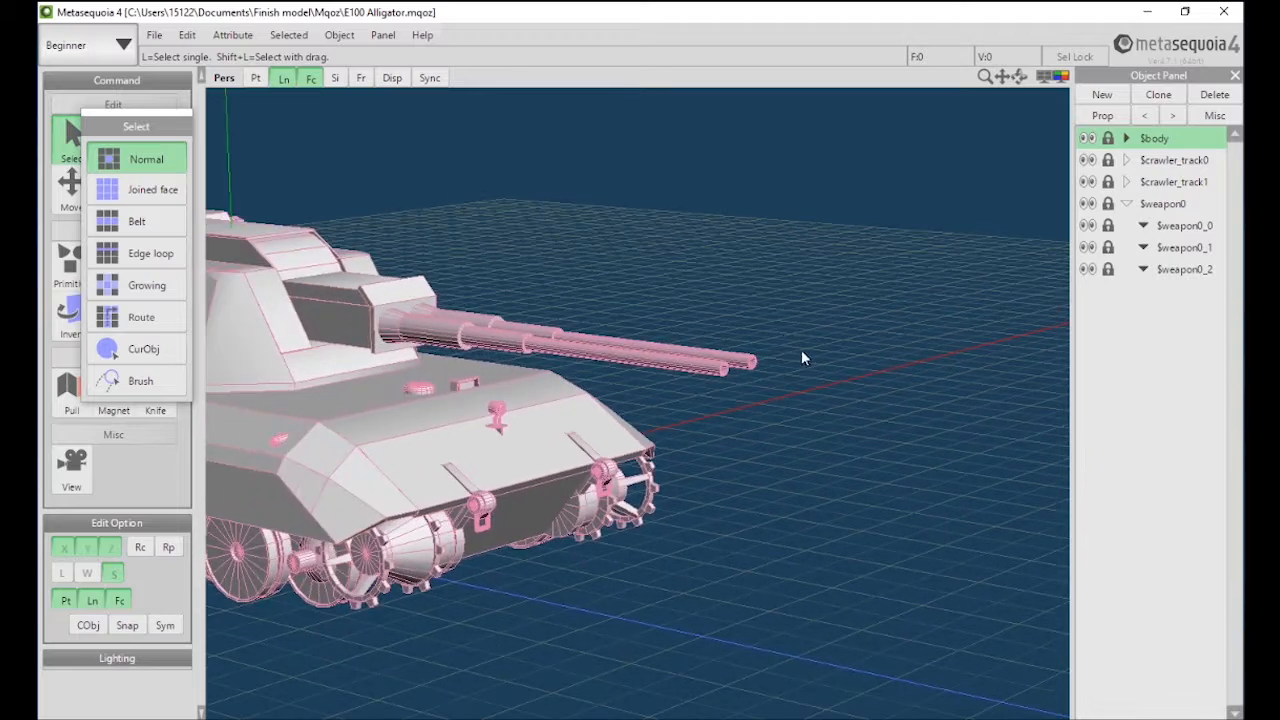
right_drag(712, 322, 886, 395)
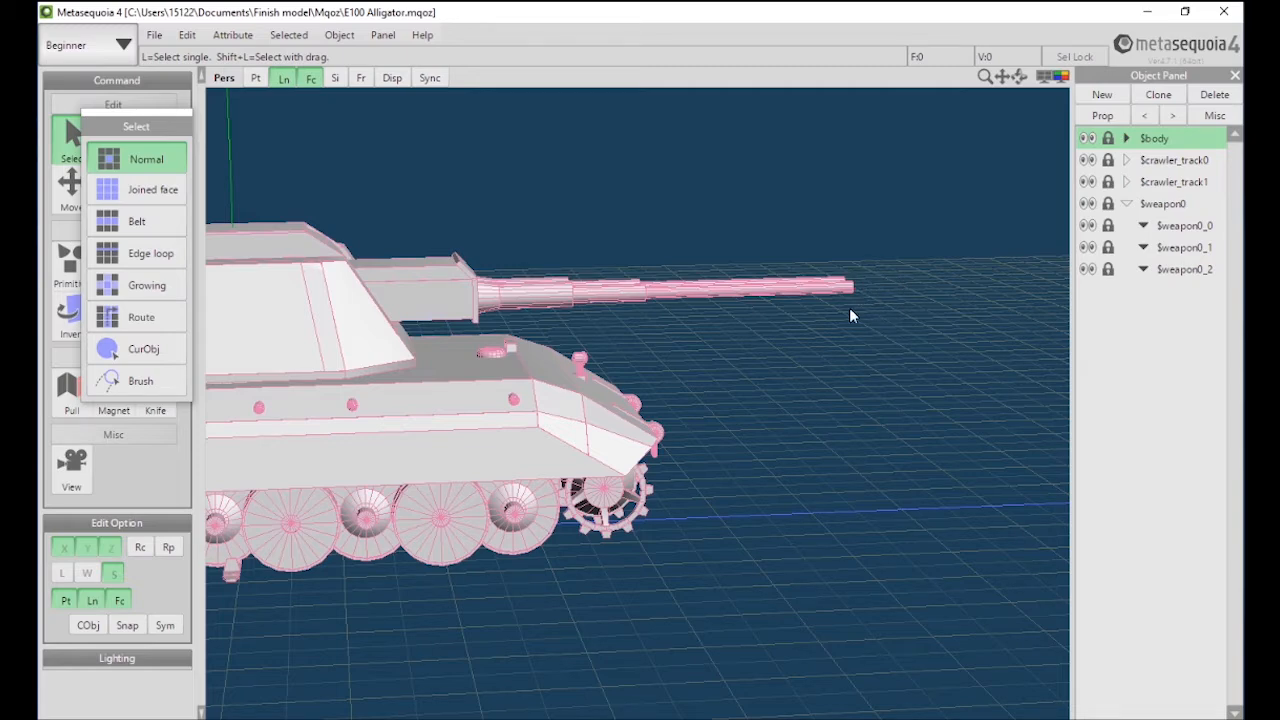
right_drag(849, 316, 713, 395)
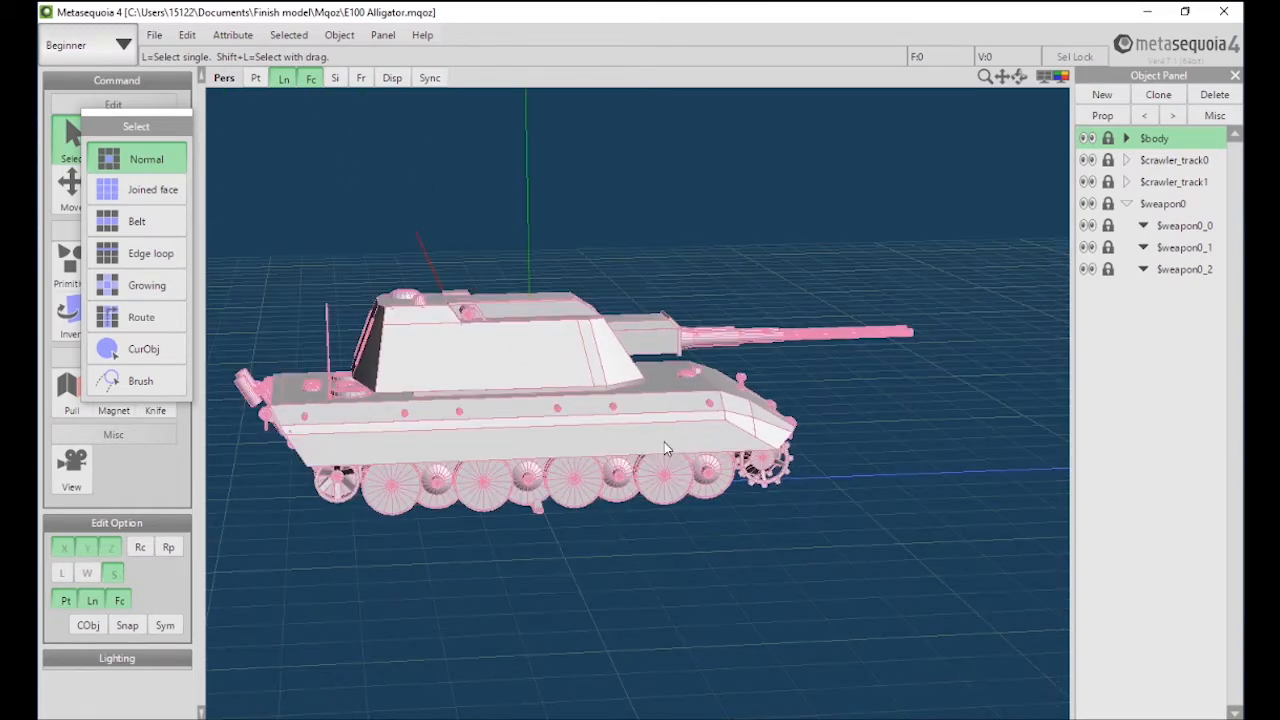
right_drag(664, 442, 621, 398)
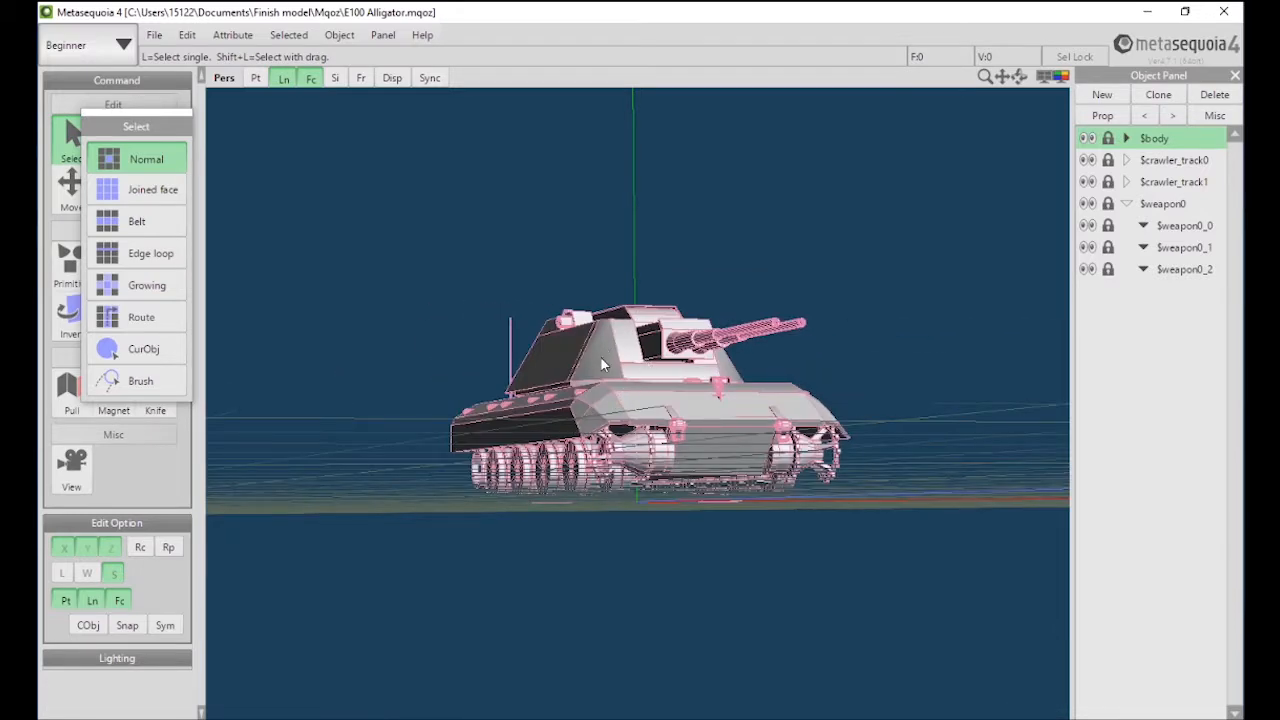
right_drag(605, 366, 860, 420)
right_drag(790, 455, 922, 418)
right_drag(601, 280, 821, 383)
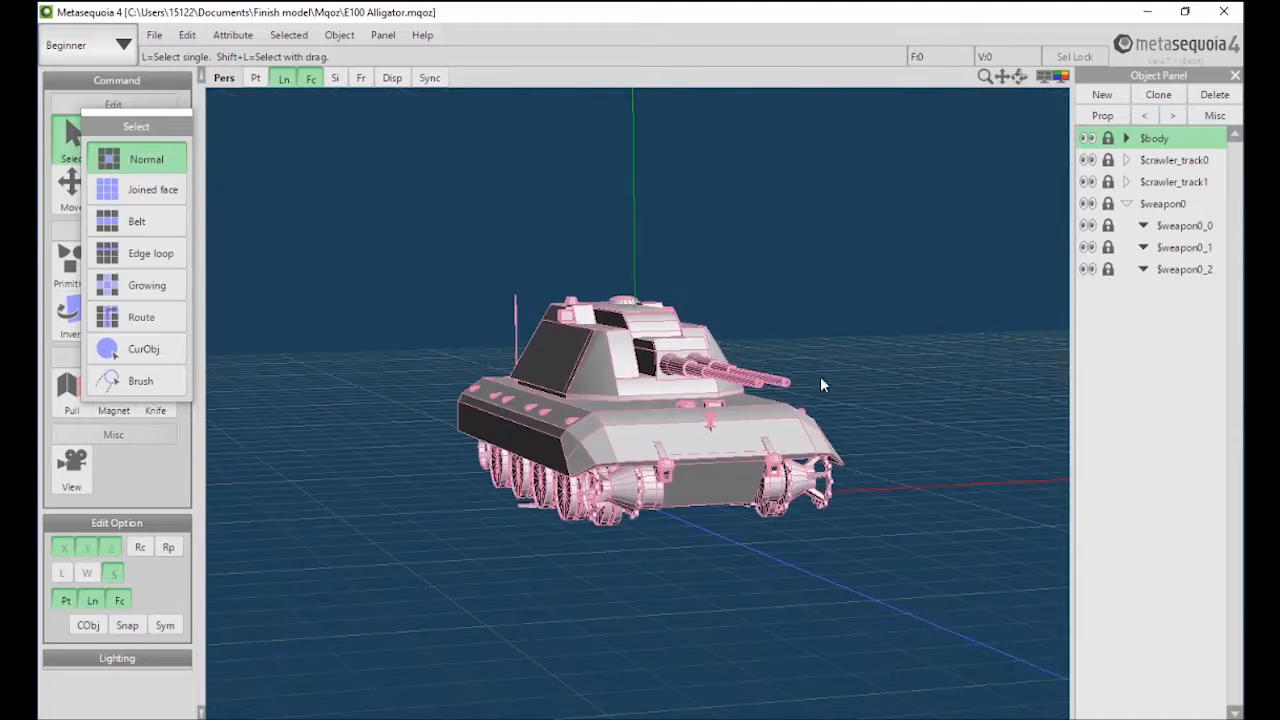
- Inspect the Alligator's gun mantlet, twin barrels and front hull fittings at close range
scroll(799, 397, up, 5)
scroll(757, 380, down, 4)
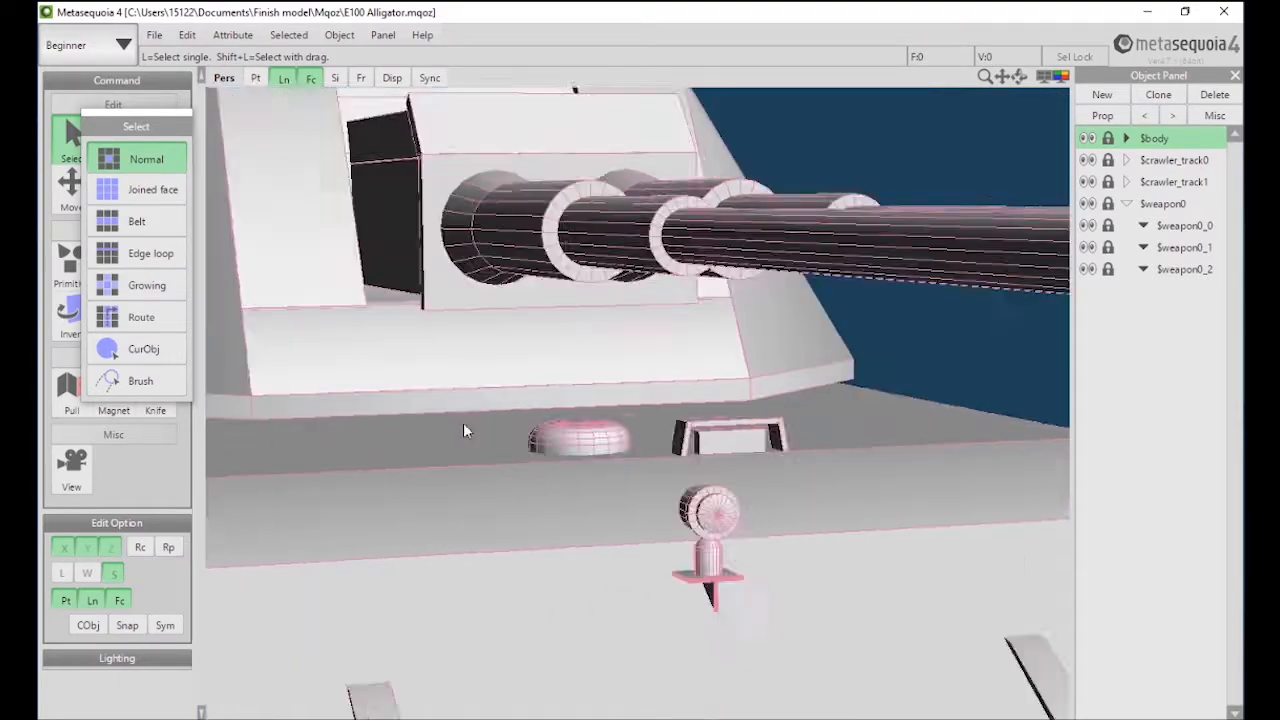
mouse_move(735, 398)
right_down()
mouse_move(1020, 389)
mouse_move(943, 423)
mouse_move(869, 420)
mouse_move(794, 366)
mouse_move(733, 390)
right_up()
scroll(733, 390, down, 5)
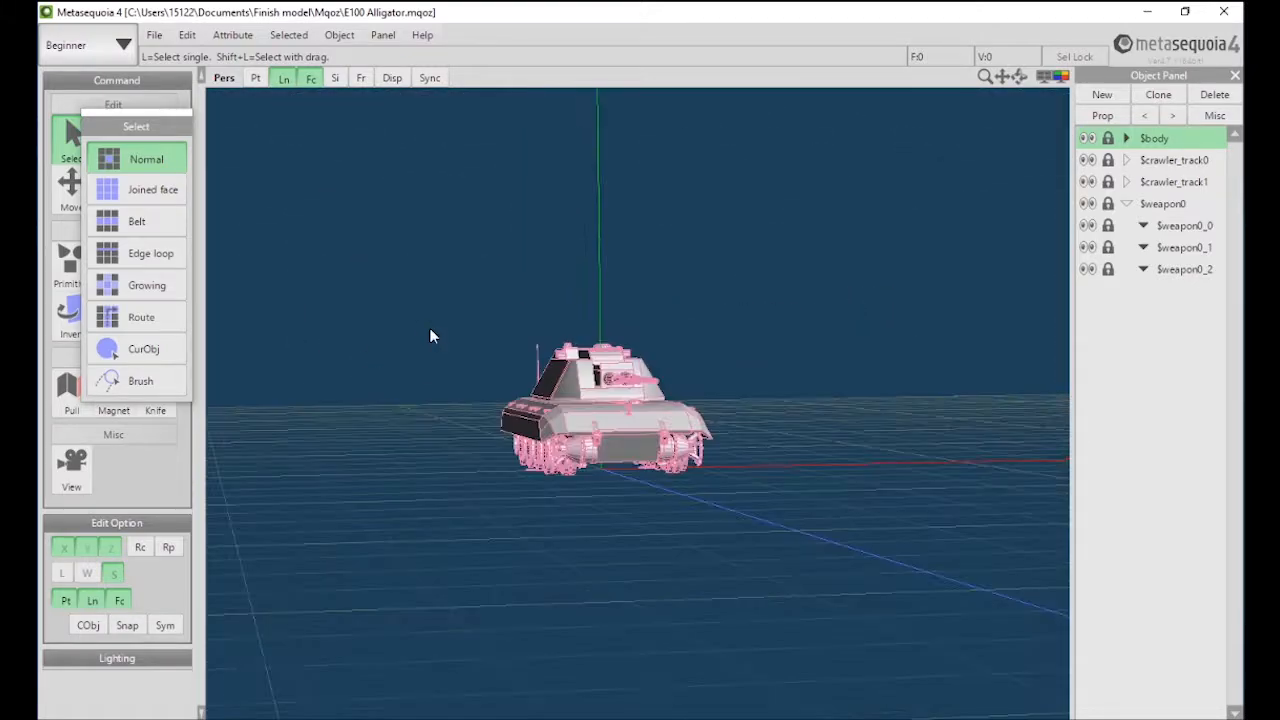
right_drag(431, 334, 481, 346)
scroll(545, 422, up, 5)
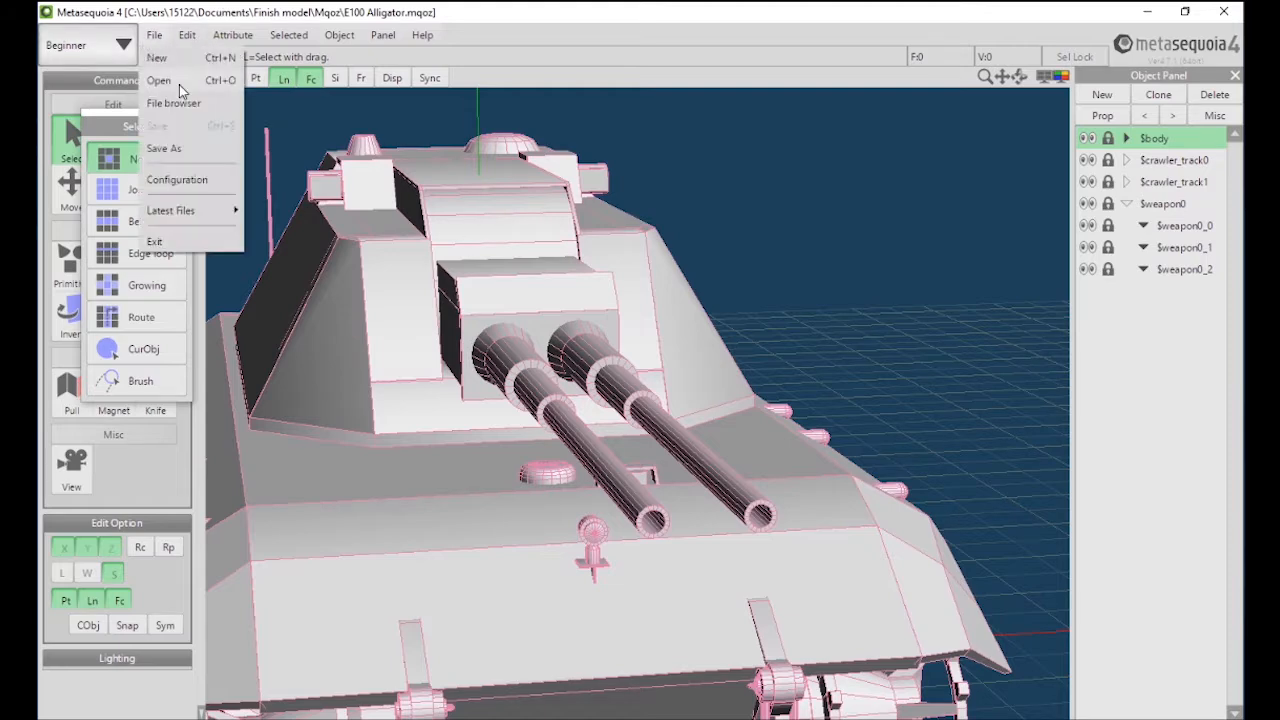
- Open the model file Jagdpanzer E100.mqoz from the Mqoz folder
click(179, 82)
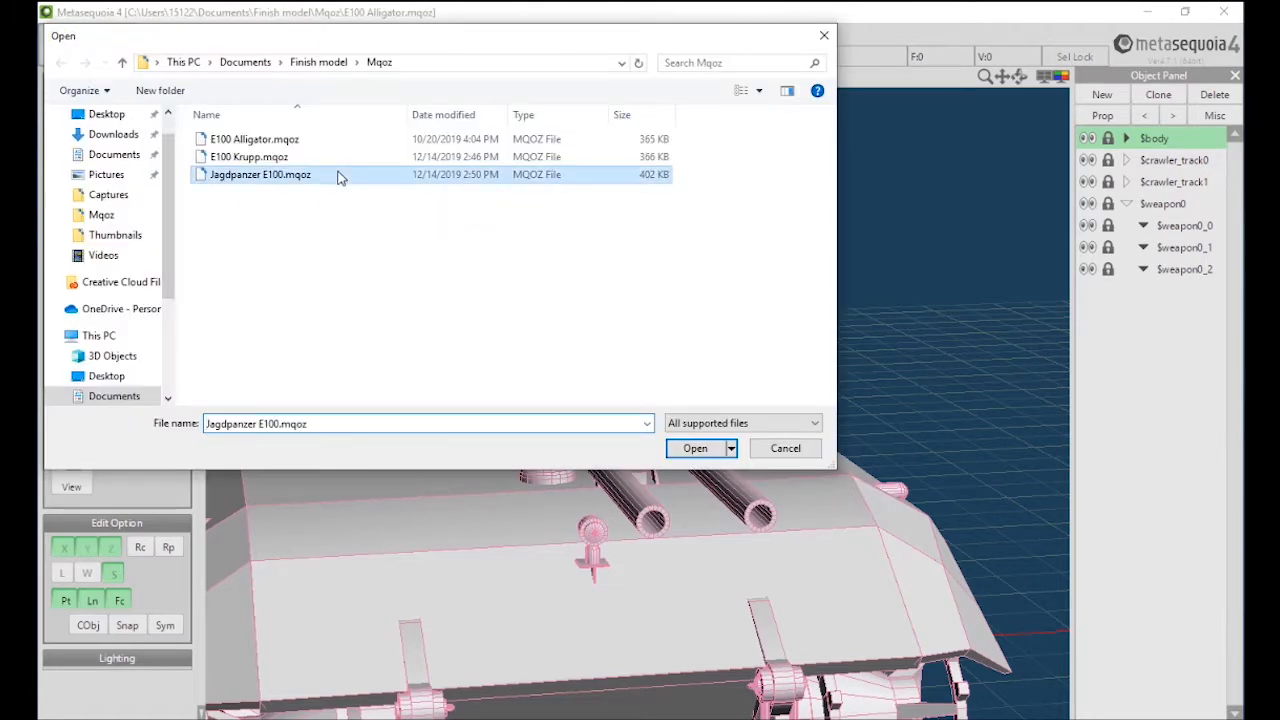
double_click(338, 175)
- Look inside the Jagdpanzer E100's hull at the row of cylinders and the parts beneath the roof
right_drag(483, 342, 460, 330)
right_drag(573, 372, 822, 410)
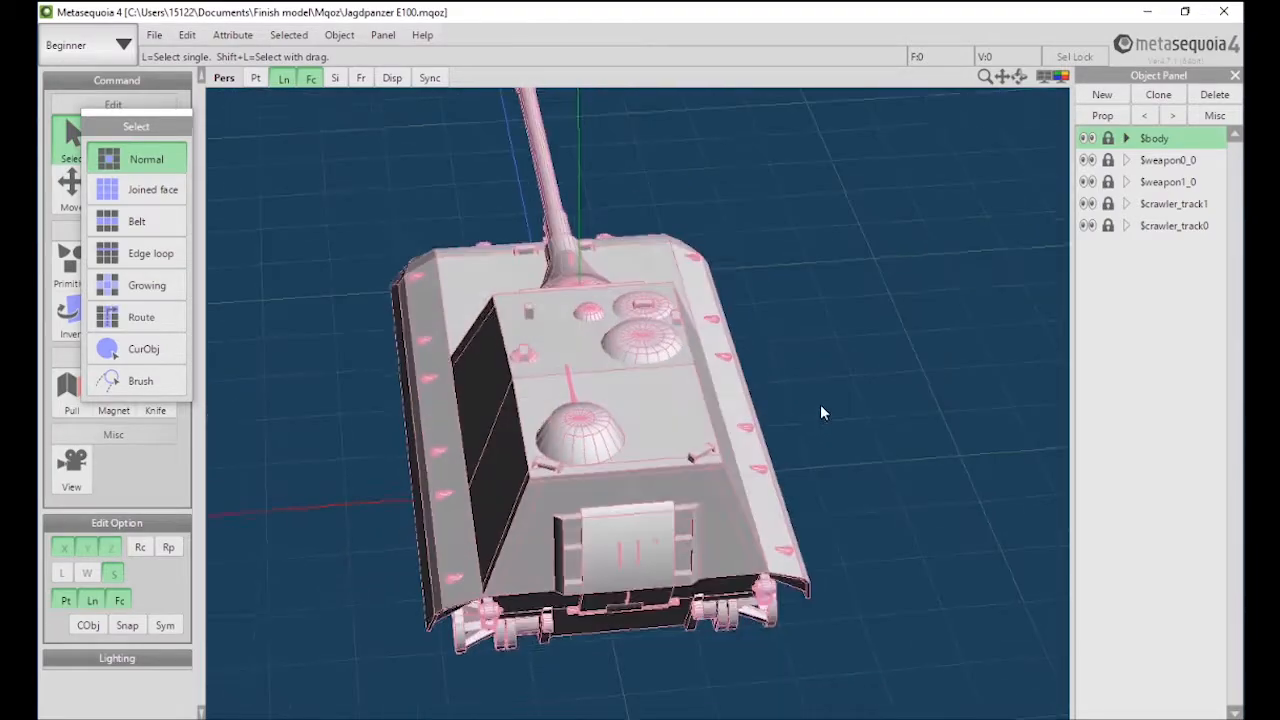
scroll(625, 575, up, 8)
middle_drag(625, 575, 646, 333)
scroll(656, 432, up, 8)
middle_drag(655, 425, 702, 577)
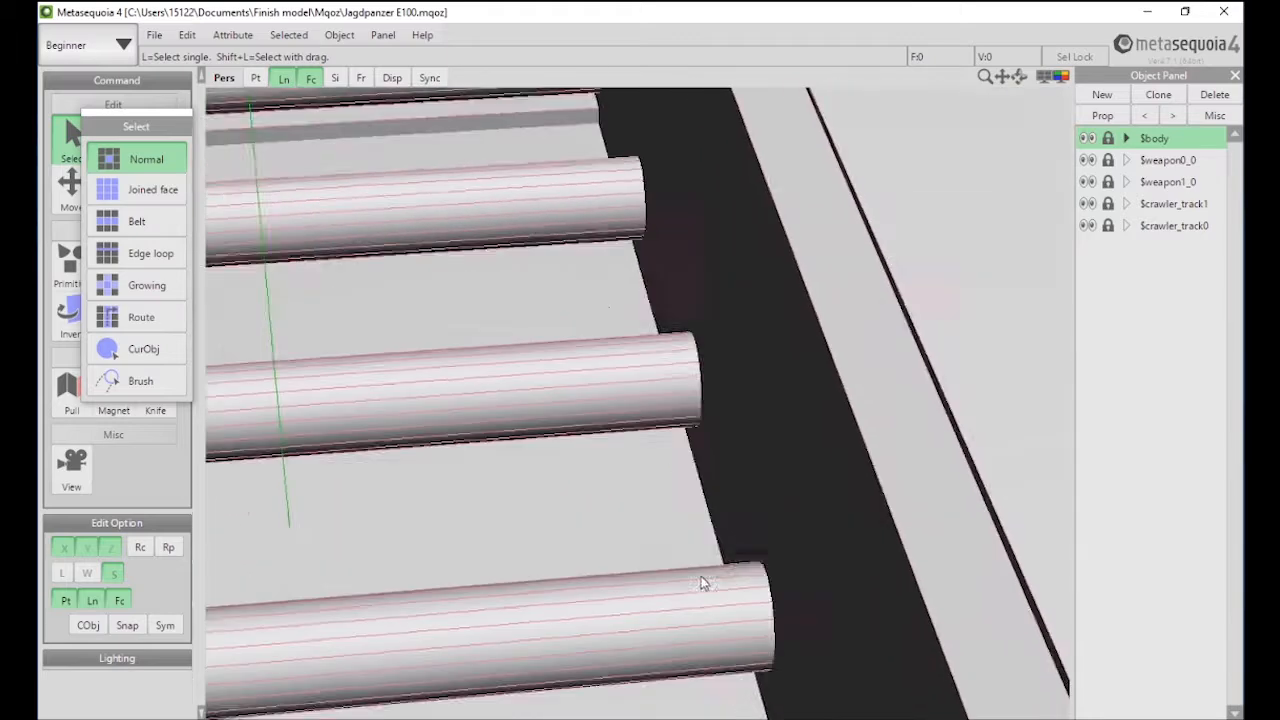
right_drag(702, 577, 643, 149)
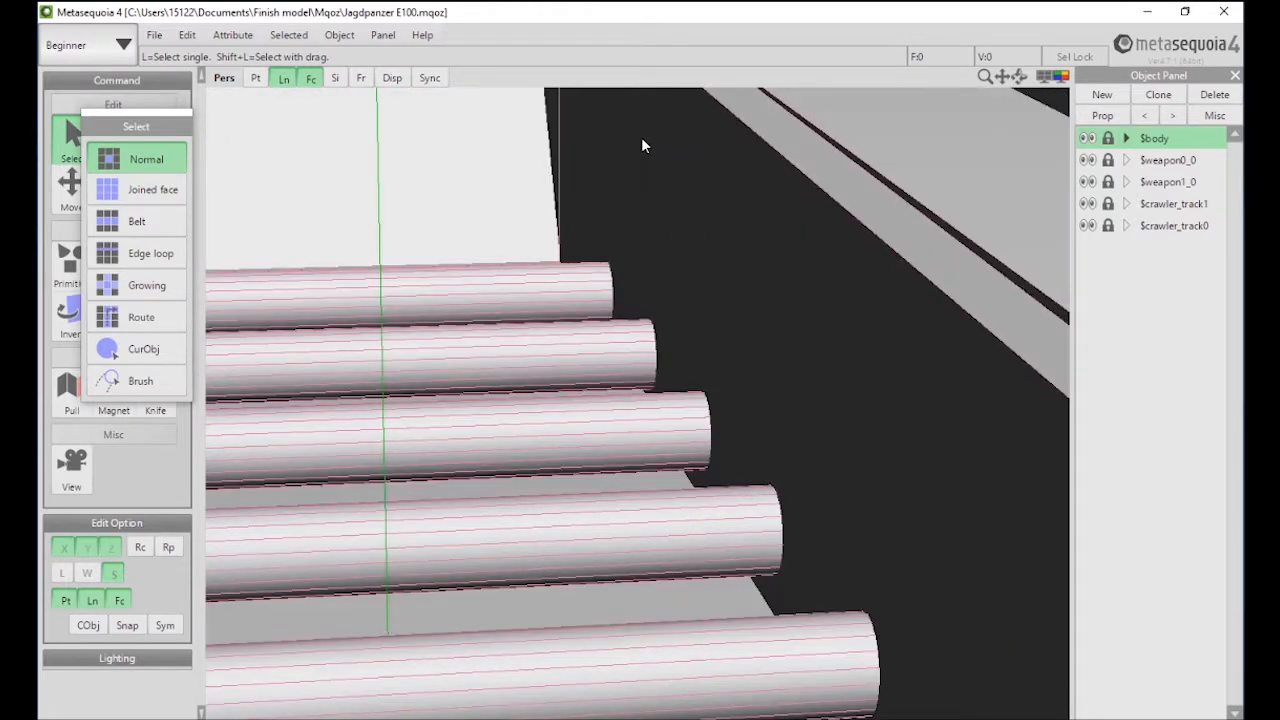
scroll(641, 145, up, 4)
scroll(715, 422, down, 5)
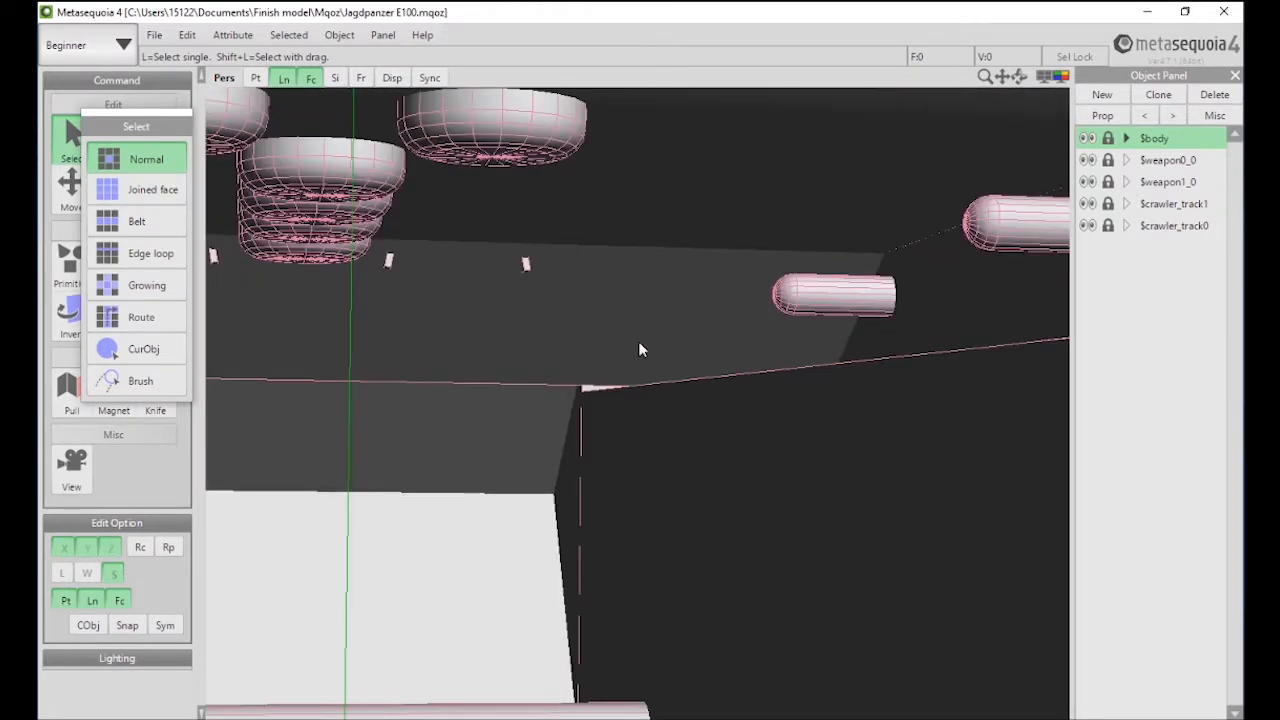
right_drag(638, 341, 233, 215)
right_drag(762, 312, 694, 146)
- Examine the Jagdpanzer E100's exterior from the rear corner, including the rear door, side skirt and roof
scroll(472, 551, down, 5)
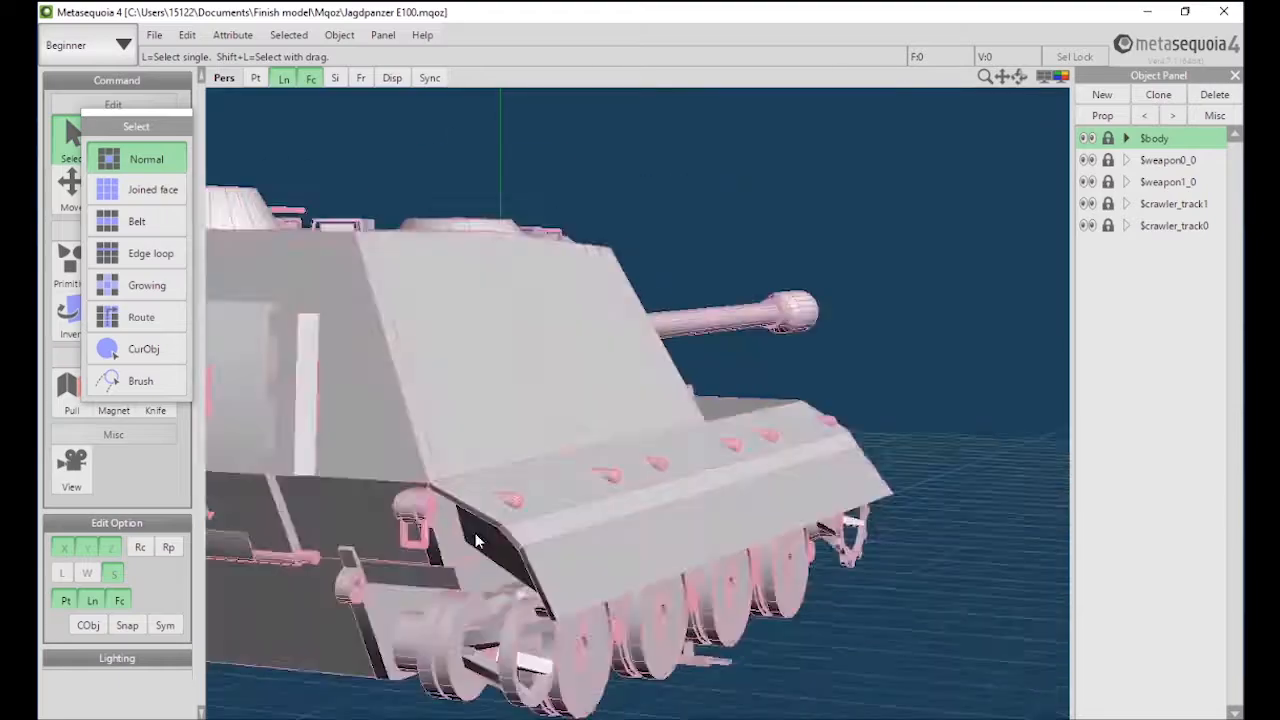
right_drag(478, 537, 988, 196)
scroll(480, 505, down, 4)
scroll(559, 544, up, 5)
scroll(559, 544, down, 5)
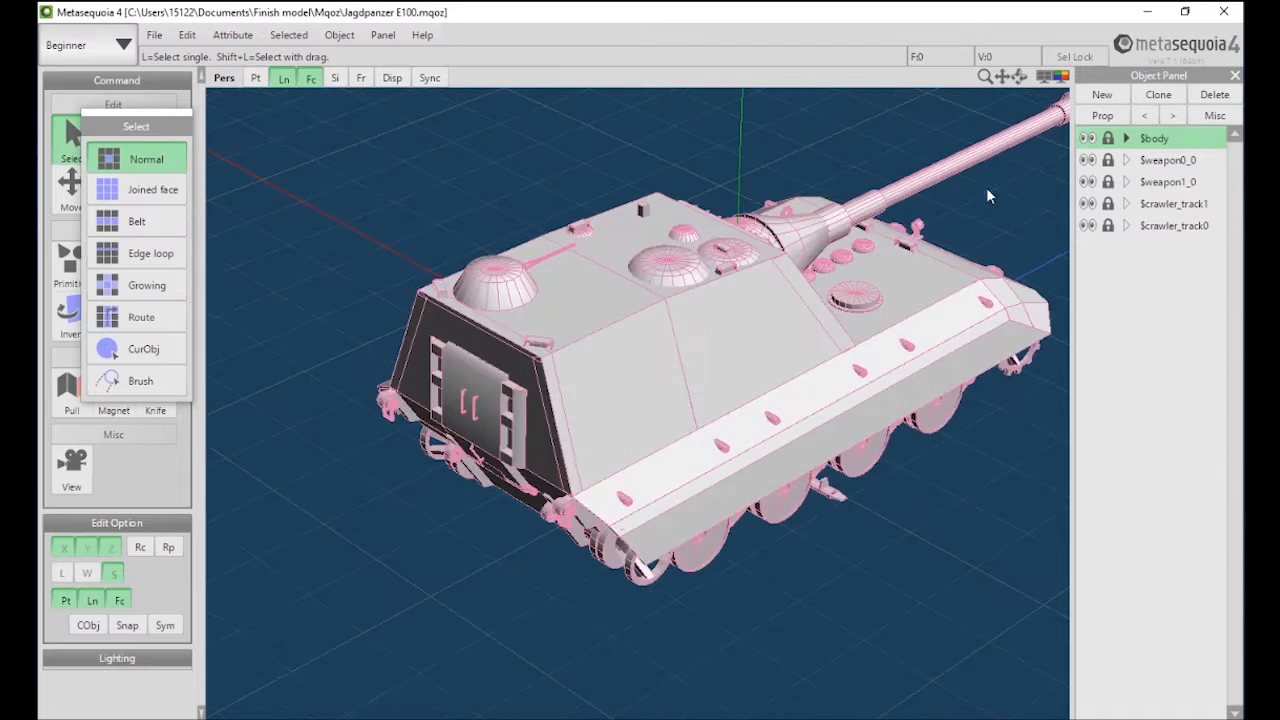
- Unlock the $body object, select the rear roof plate as joined faces, and move it 100 along Y
click(1107, 139)
click(137, 193)
click(579, 312)
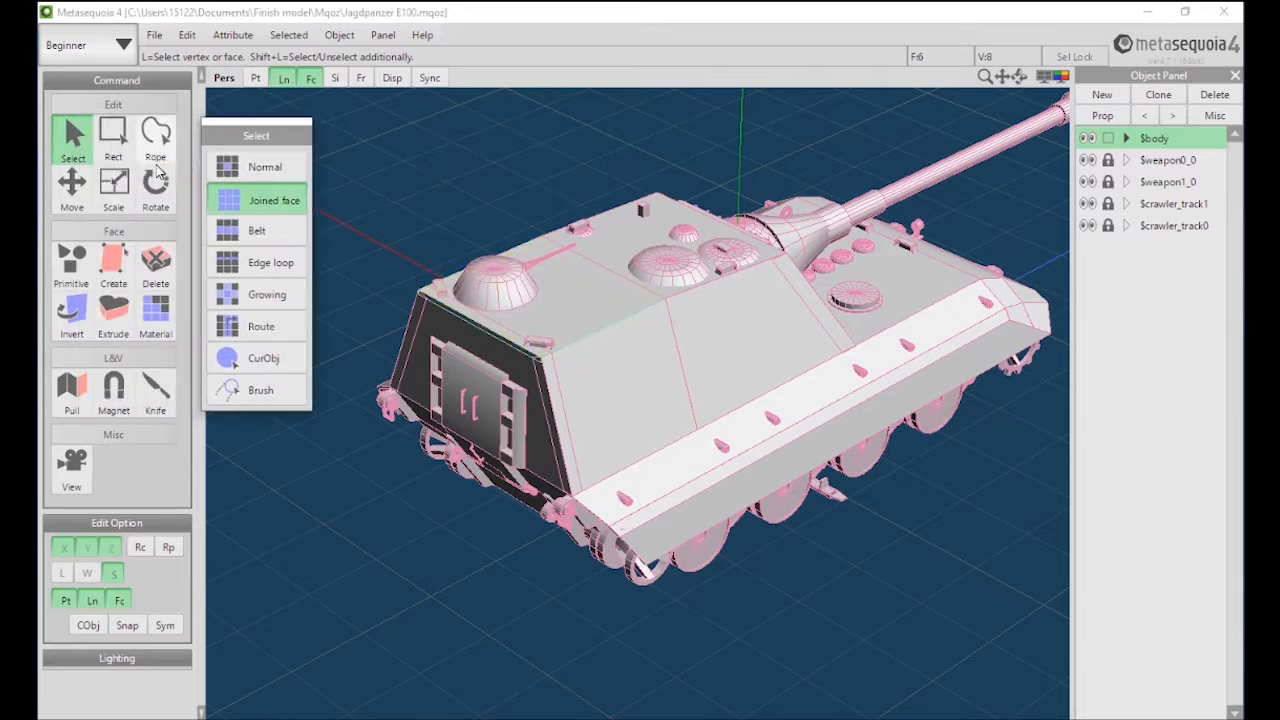
click(72, 183)
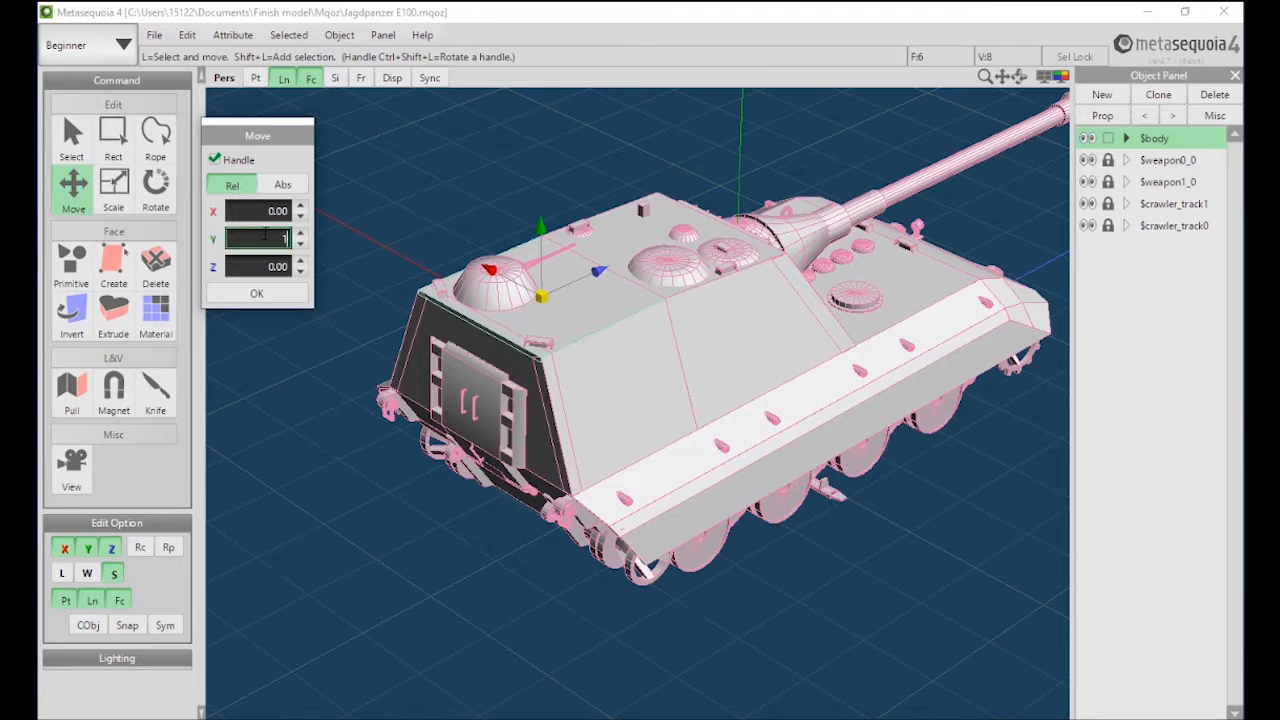
click(256, 293)
- Inspect the open fighting compartment beneath the raised roof plate from the rear and side
scroll(680, 558, up, 5)
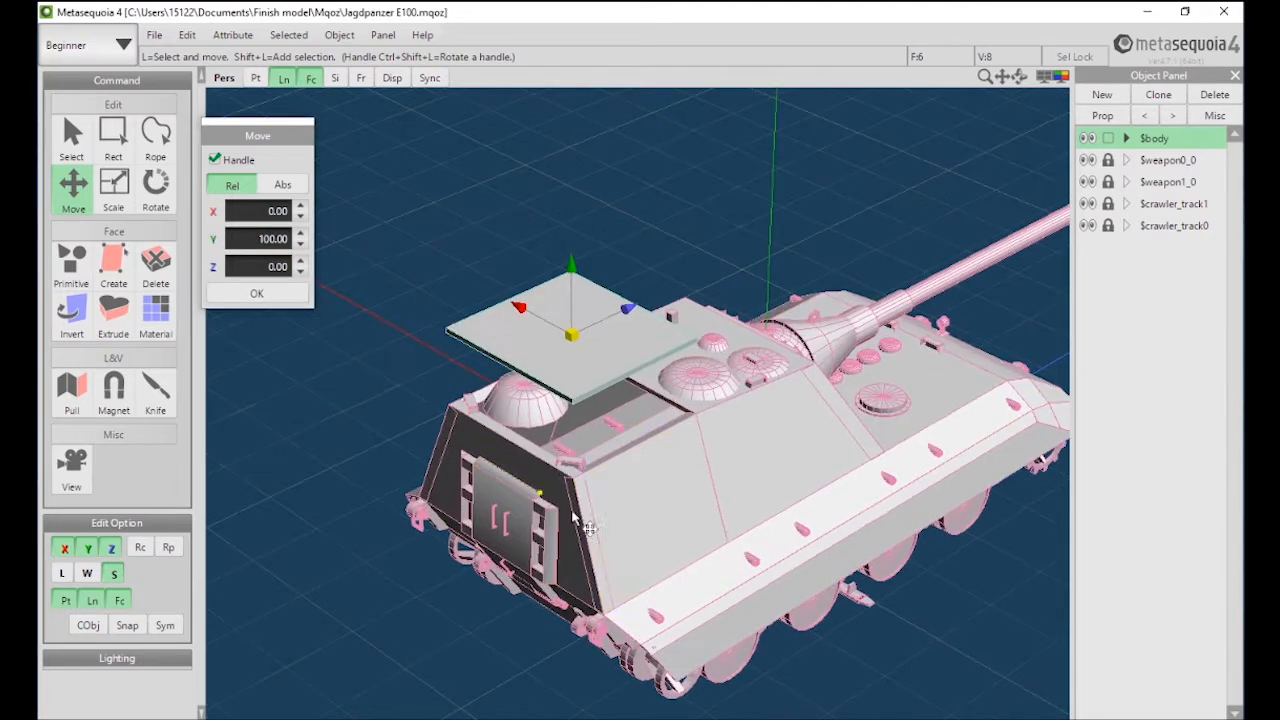
right_drag(682, 558, 714, 538)
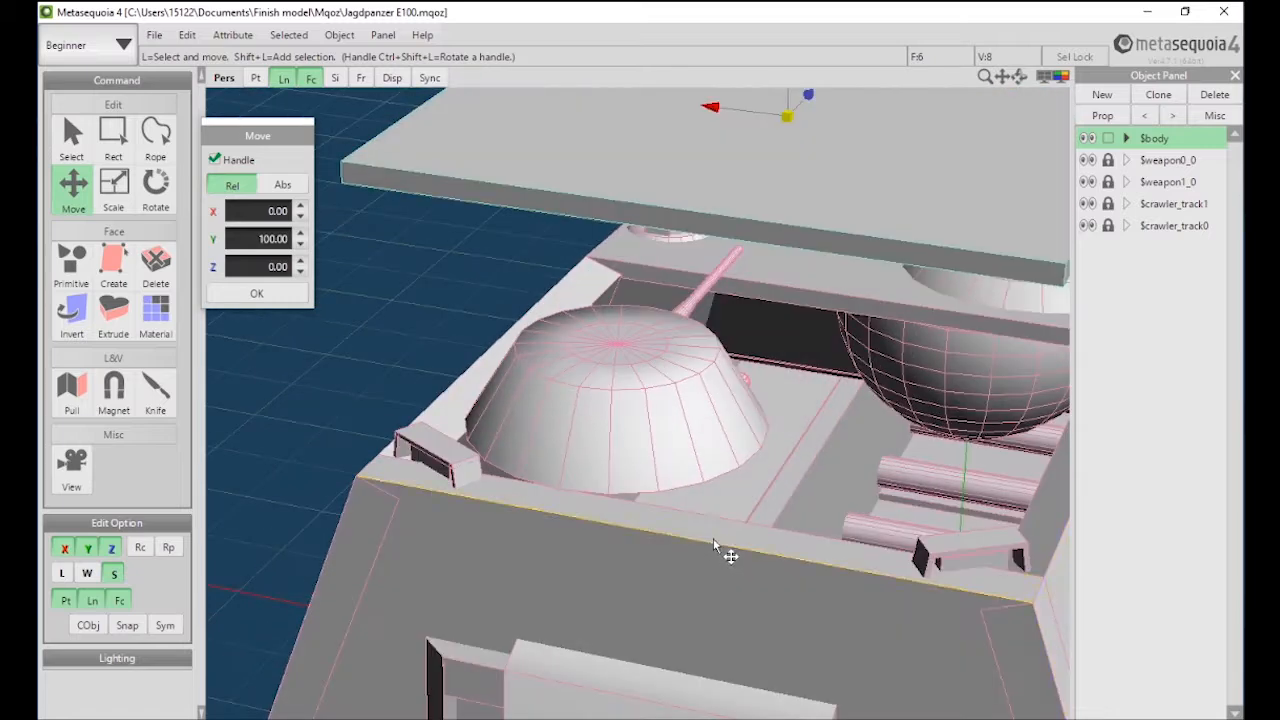
middle_drag(705, 538, 540, 510)
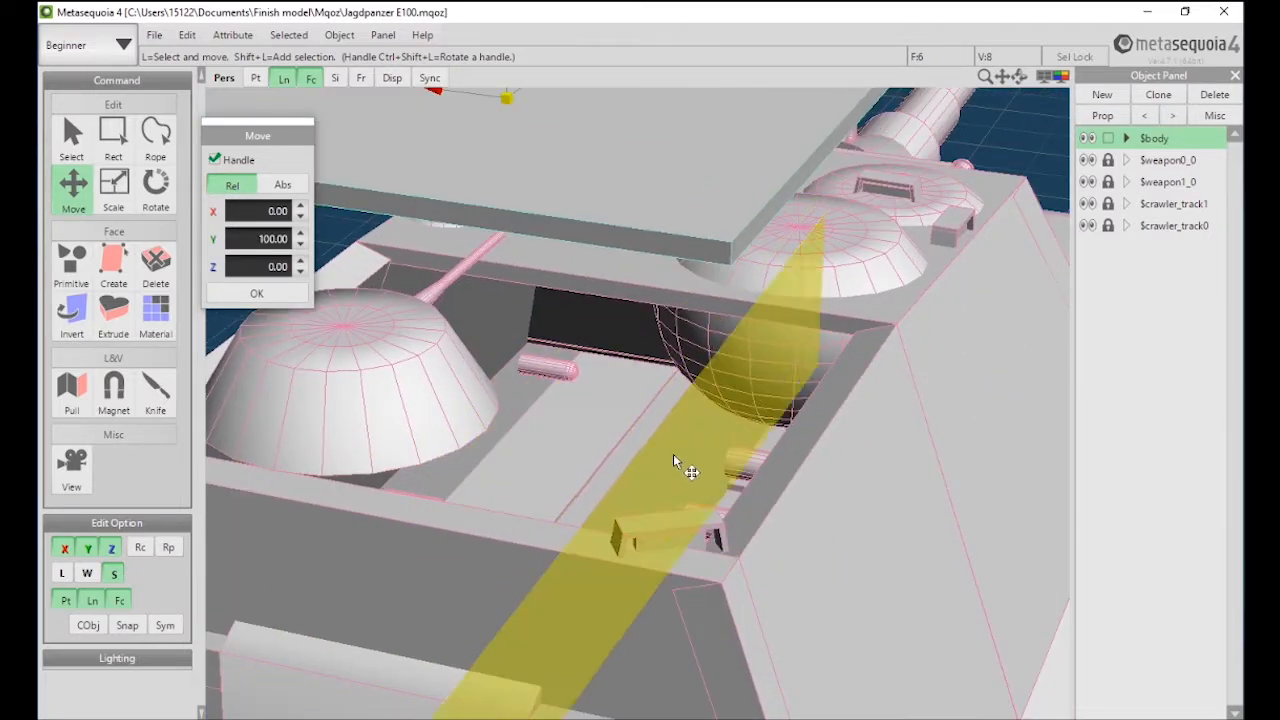
middle_drag(673, 454, 596, 492)
right_drag(597, 497, 663, 470)
scroll(663, 470, down, 2)
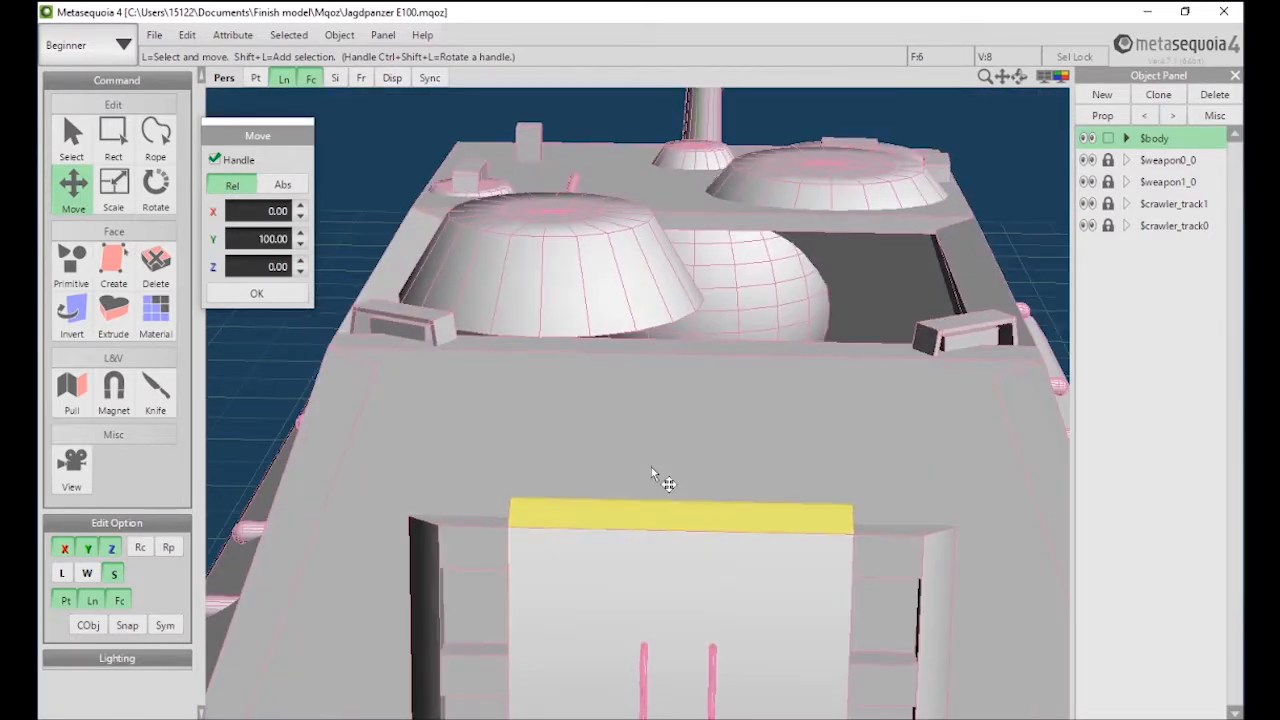
mouse_move(754, 304)
right_down()
mouse_move(588, 324)
mouse_move(814, 297)
mouse_move(790, 284)
mouse_move(680, 289)
right_up()
scroll(640, 310, down, 5)
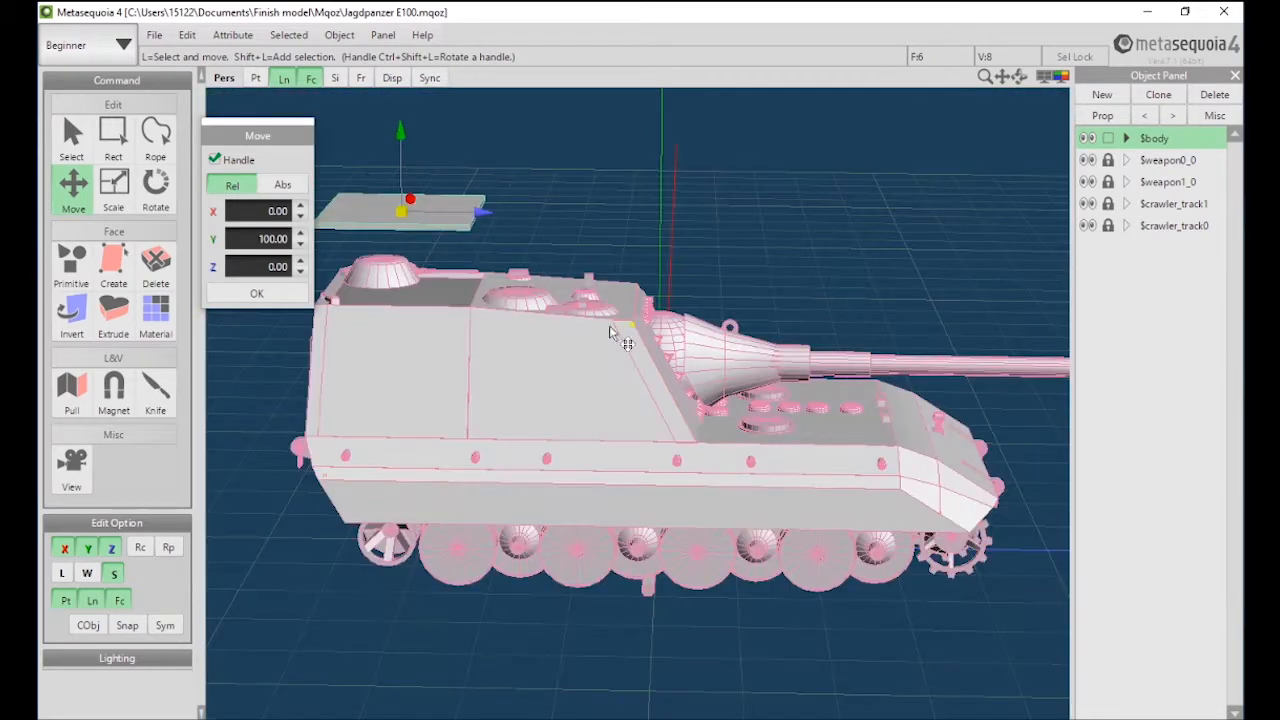
- Toggle the $weapon0_0 object's visibility off and on to identify the part it contains
click(1090, 161)
click(1090, 161)
right_drag(780, 420, 690, 356)
- Undo the upward move of the rear roof plate
key(ctrl+z)
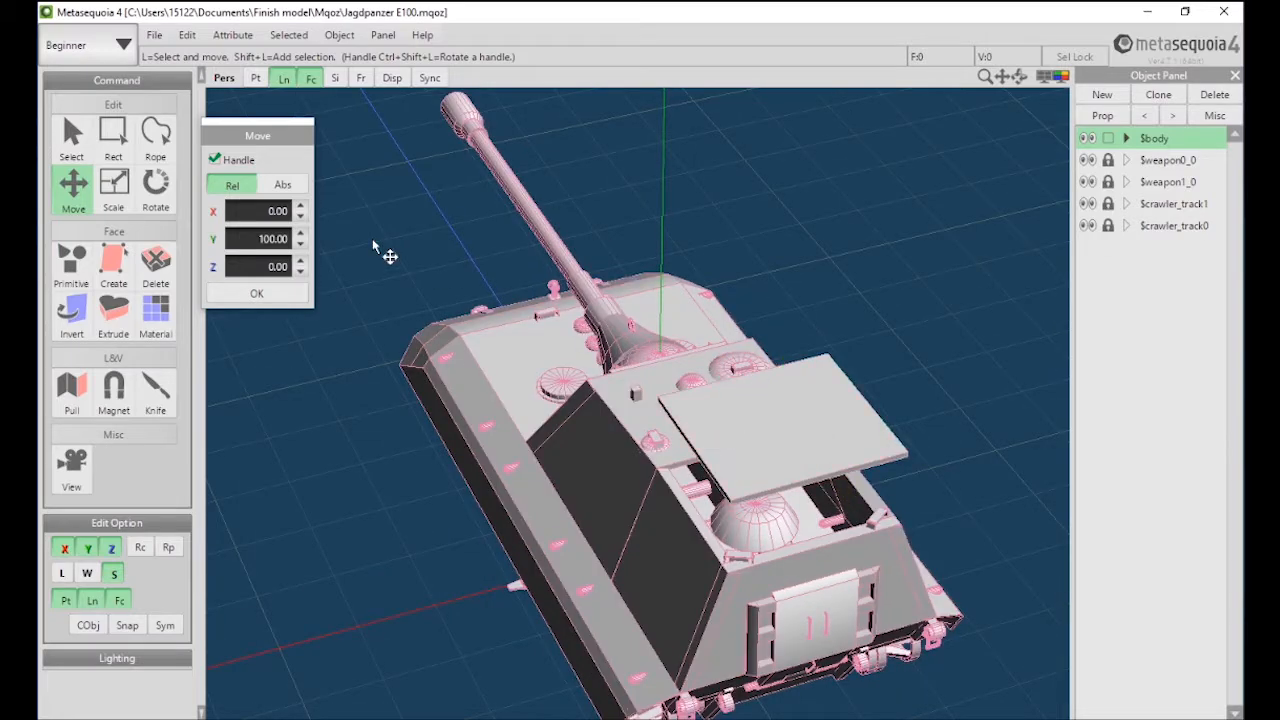
key(ctrl+z)
key(ctrl+z)
key(ctrl+z)
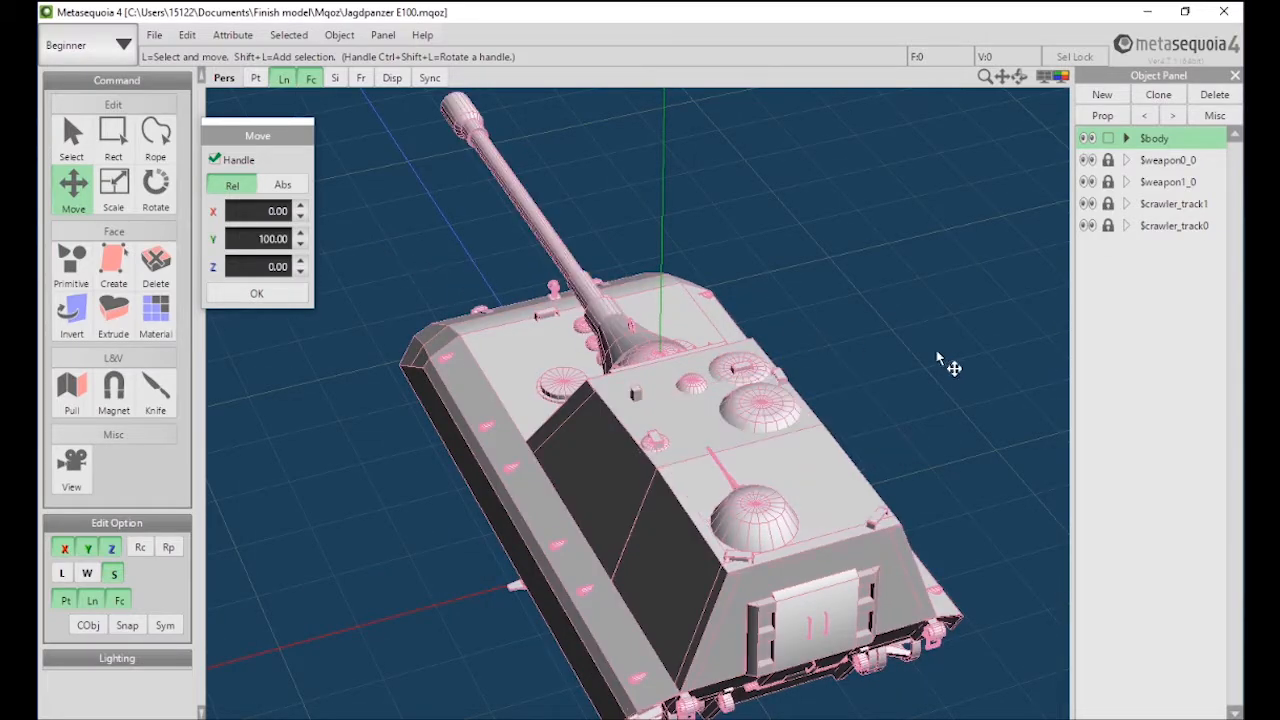
- Inspect the bolted gun mantlet at the front and the access door on the rear plate at close range
right_drag(940, 358, 655, 288)
scroll(652, 571, up, 5)
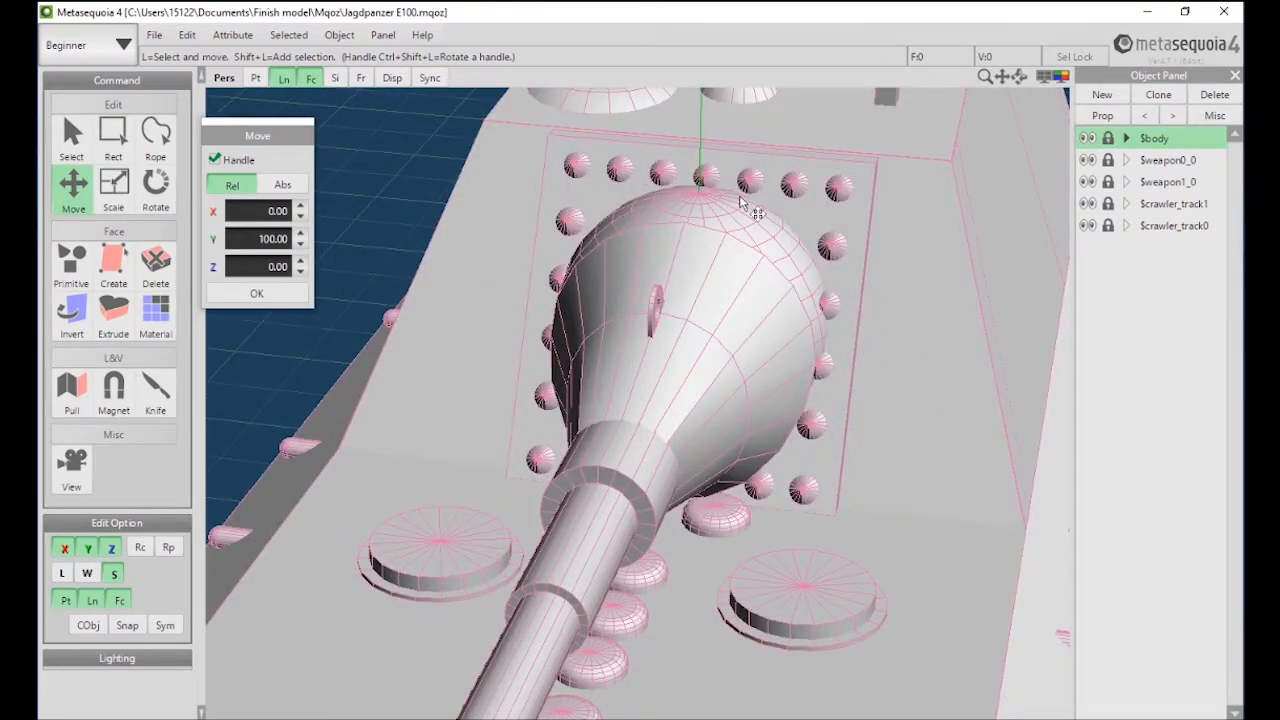
right_drag(770, 478, 797, 235)
right_drag(636, 362, 665, 356)
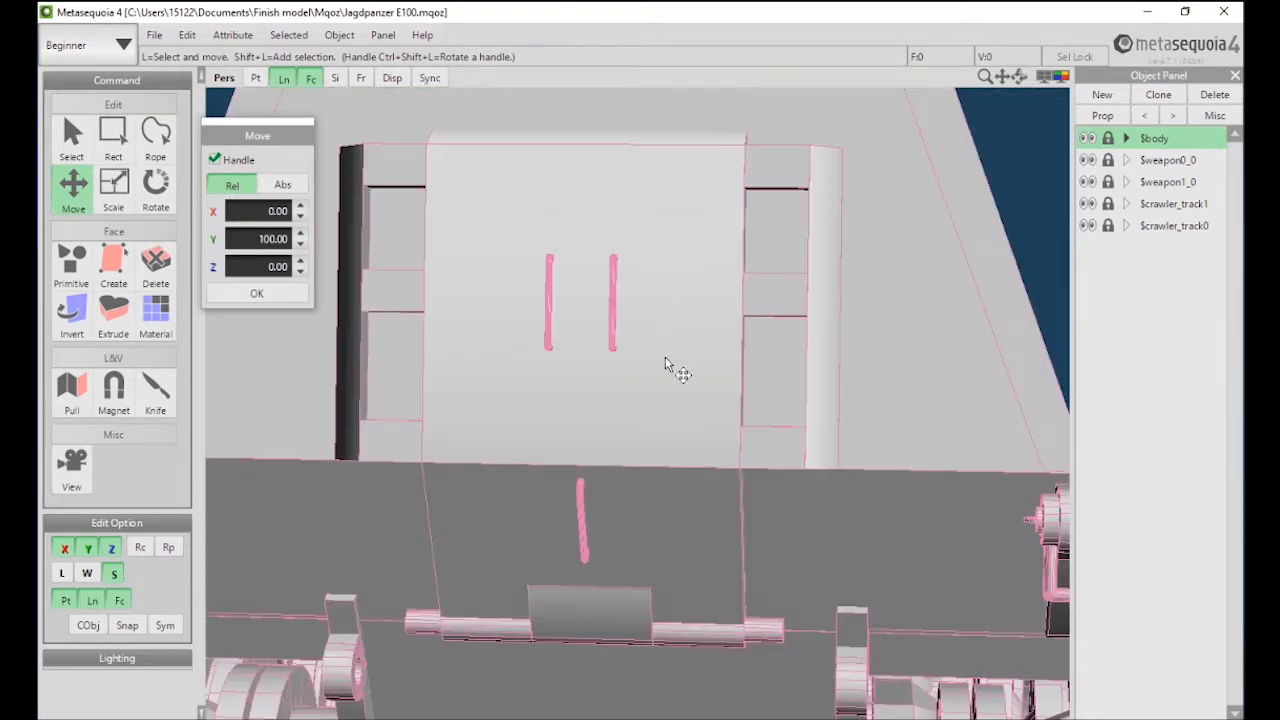
scroll(668, 412, down, 3)
right_drag(668, 412, 590, 515)
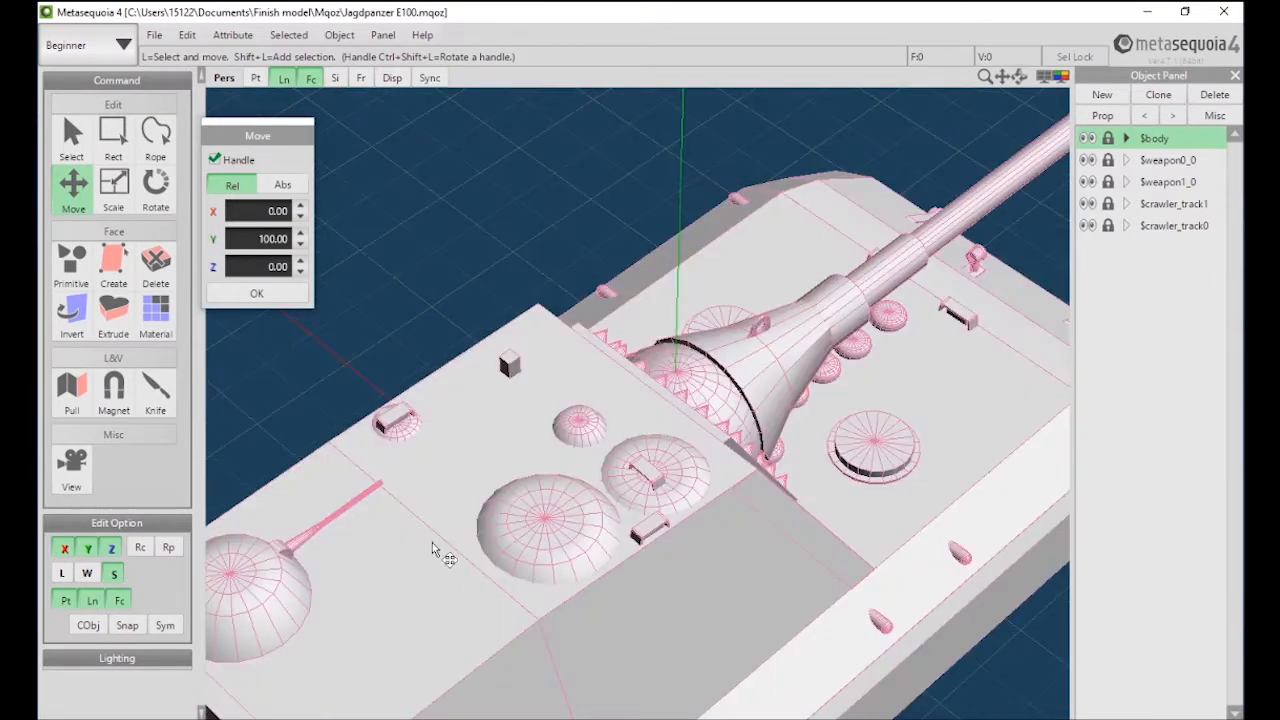
- Examine the complete Jagdpanzer E100 from above, the front and the side, including its roof fittings and long gun
middle_drag(432, 548, 695, 352)
right_drag(791, 347, 570, 350)
scroll(746, 324, down, 5)
middle_drag(746, 324, 606, 320)
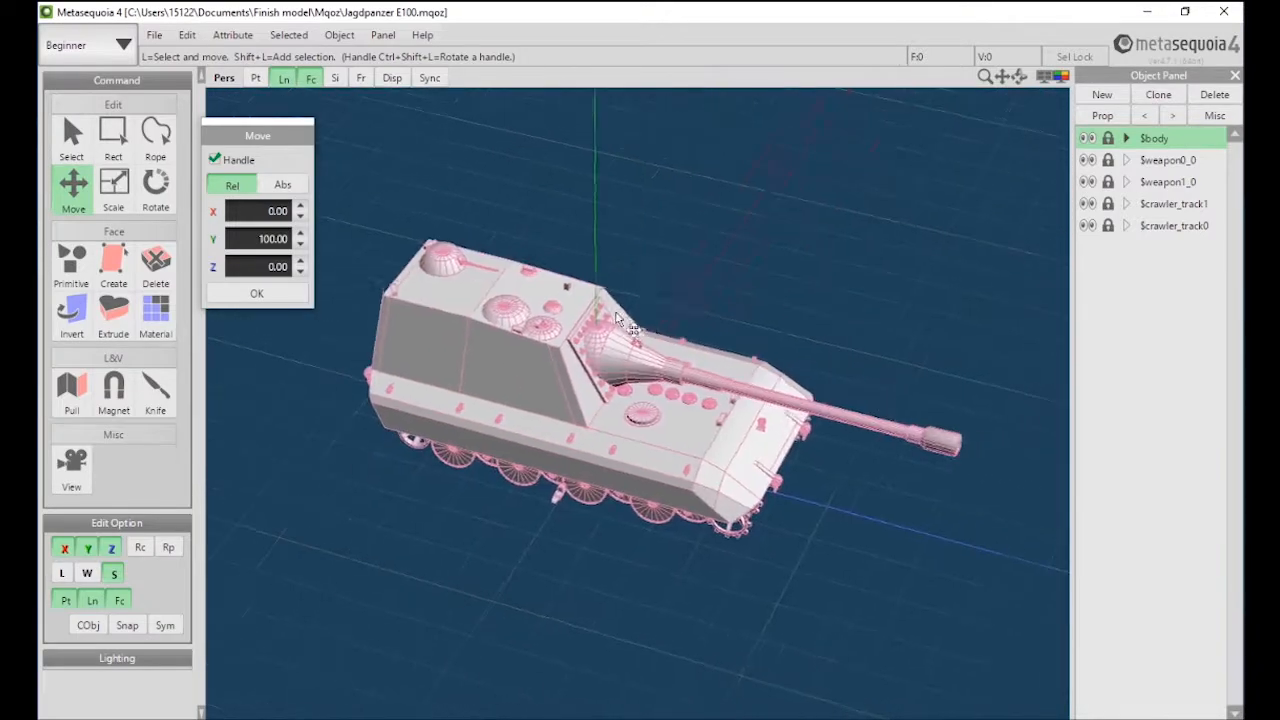
right_drag(606, 320, 425, 338)
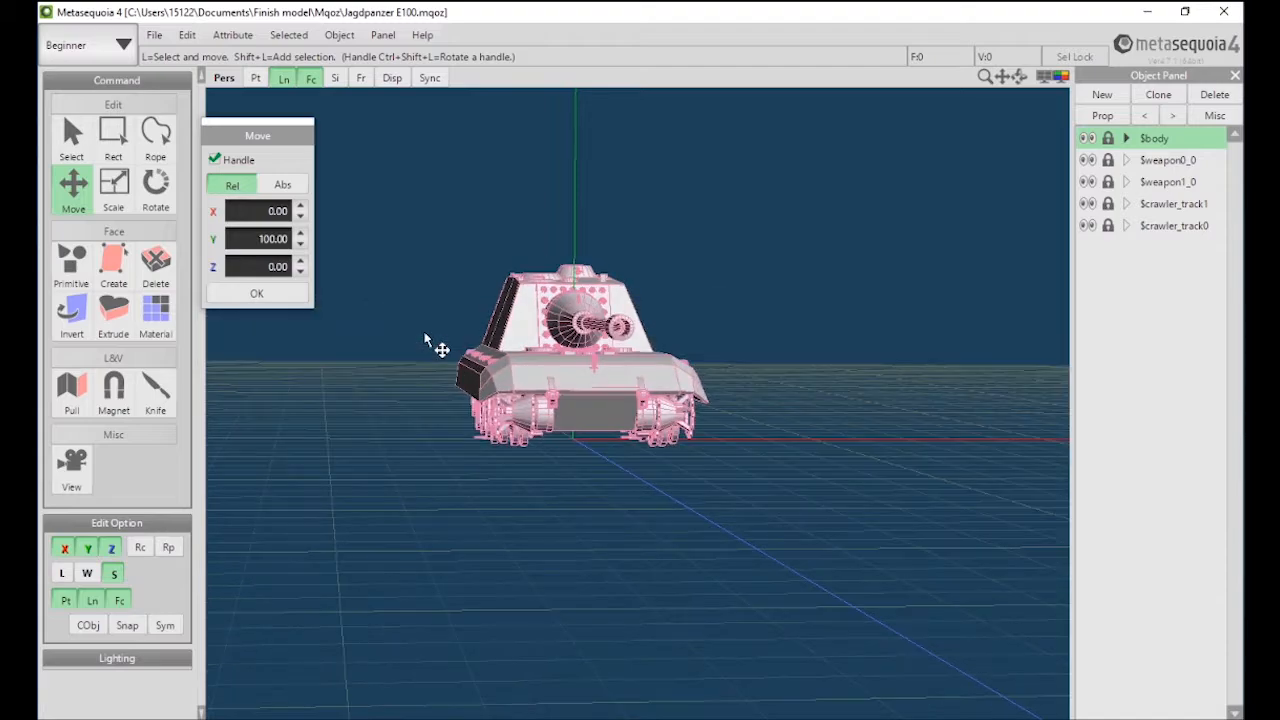
right_drag(543, 365, 470, 362)
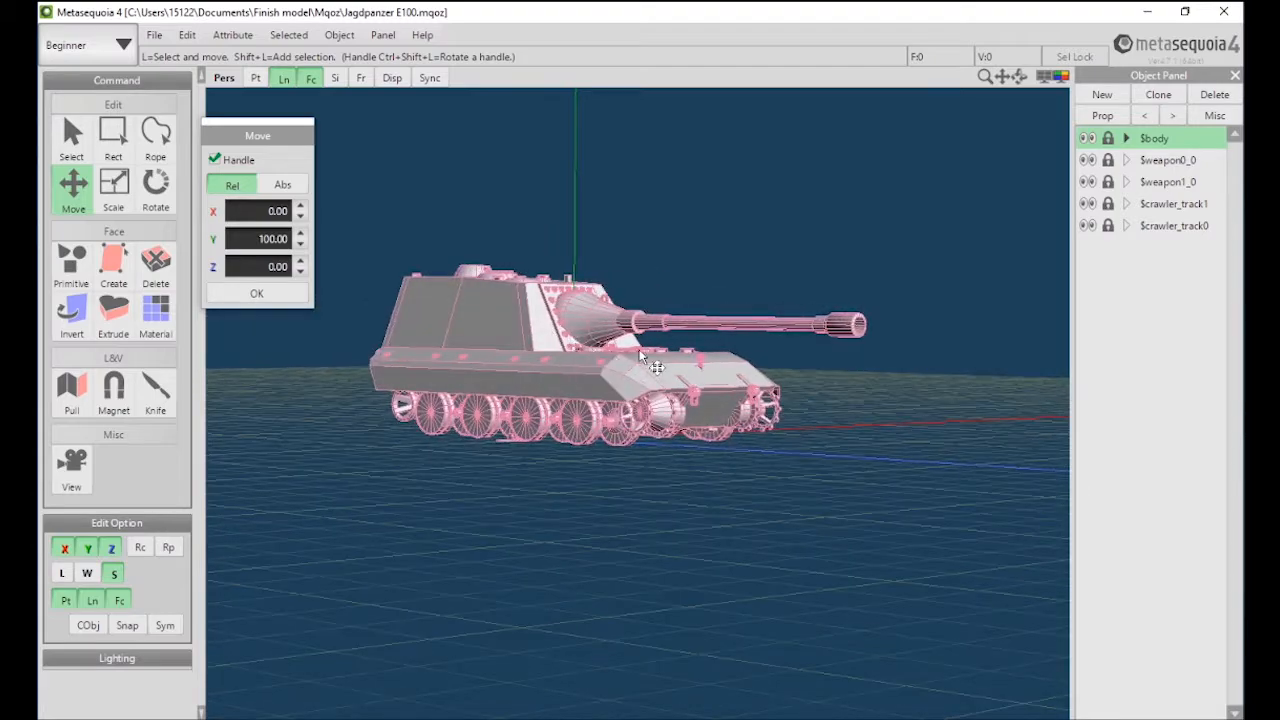
right_drag(801, 351, 842, 388)
scroll(785, 396, up, 5)
scroll(845, 374, down, 7)
scroll(842, 388, up, 5)
- Open the model file G.W. E100.mqoz from the Documents folder, discarding the changes to the current document
click(155, 35)
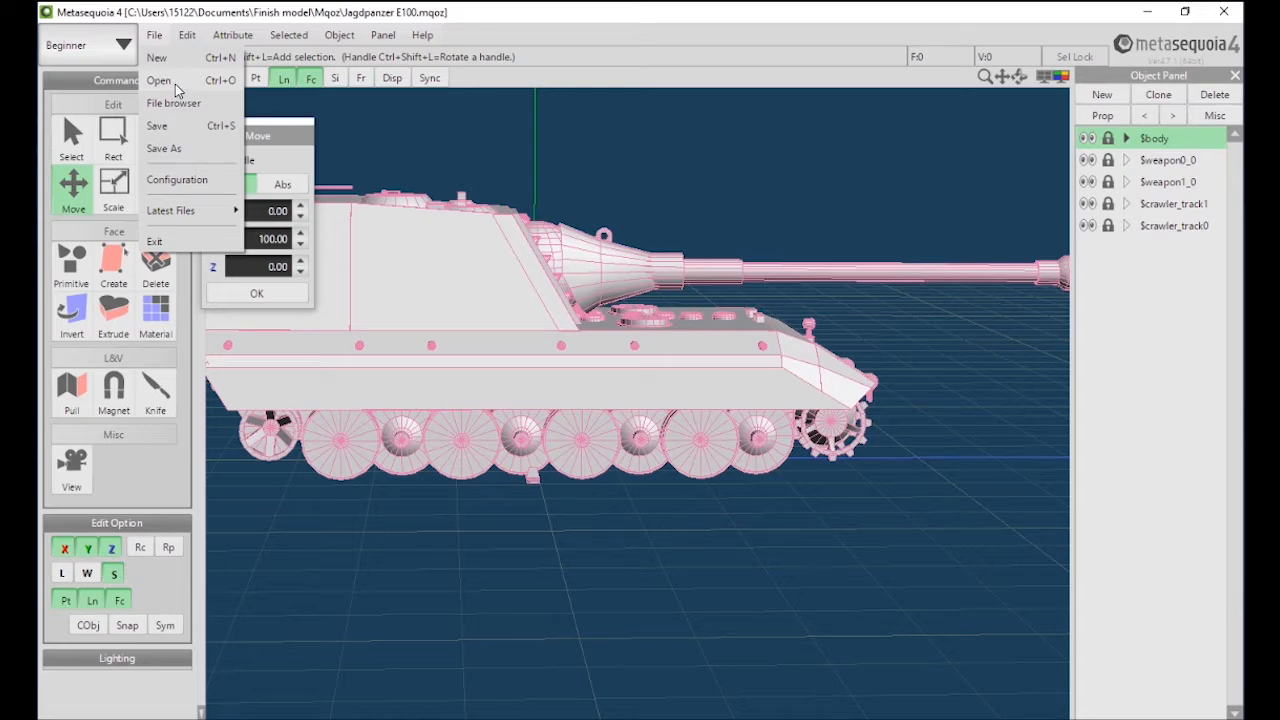
click(159, 81)
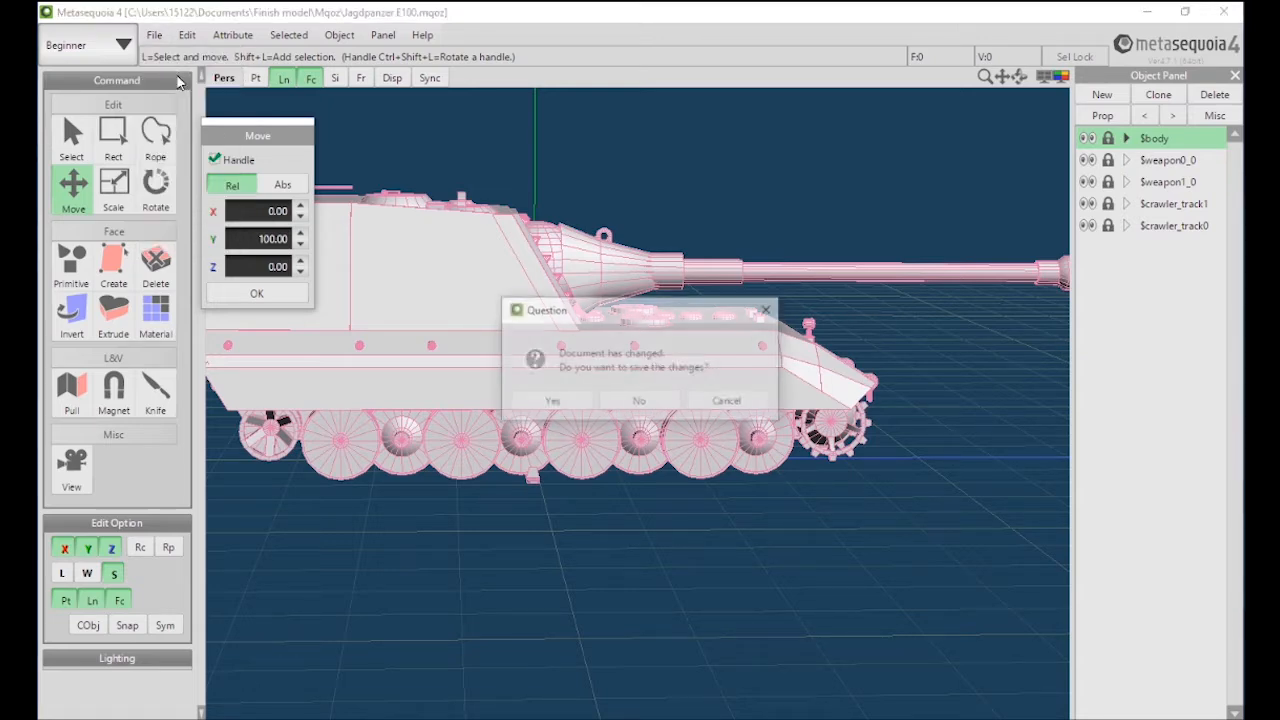
click(643, 401)
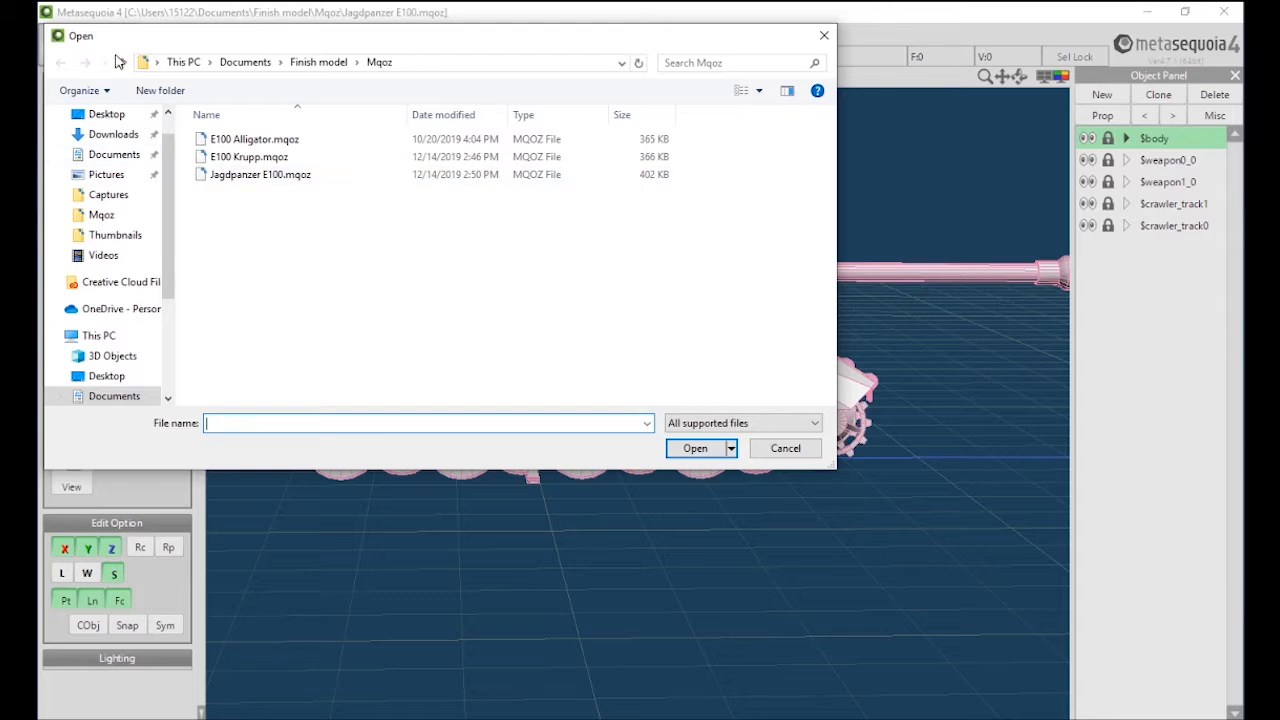
click(120, 66)
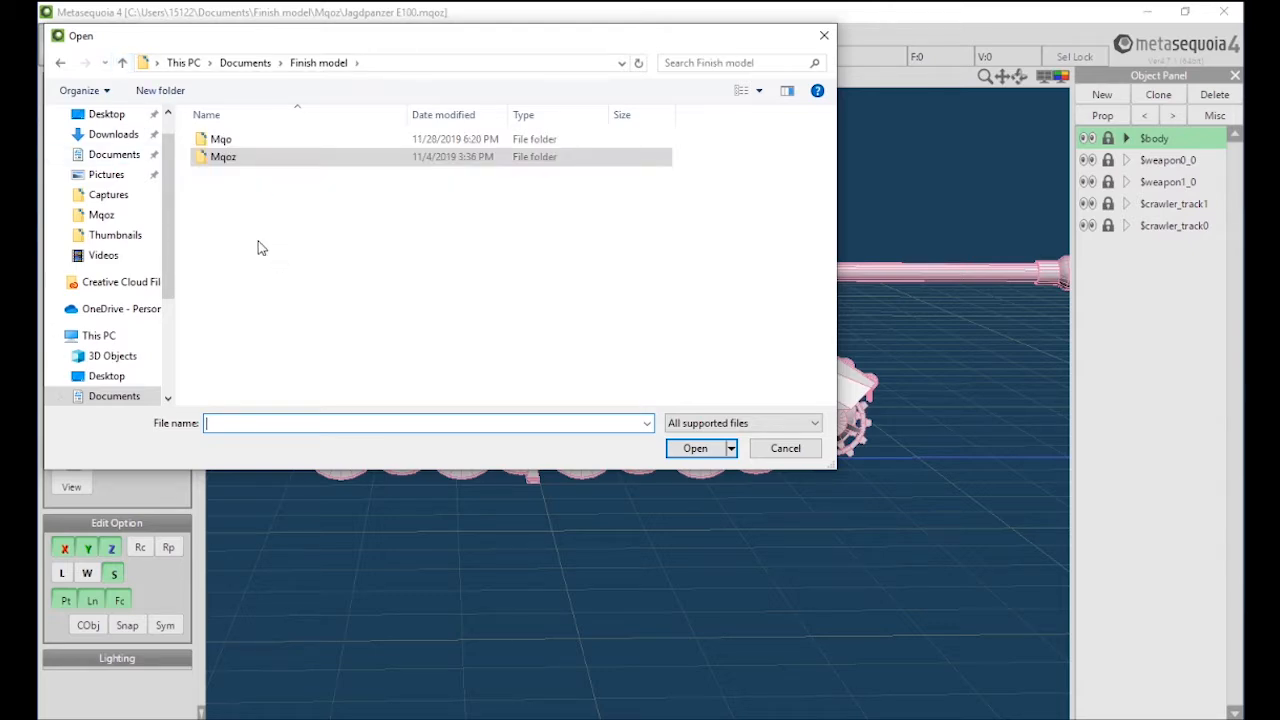
click(122, 64)
double_click(302, 368)
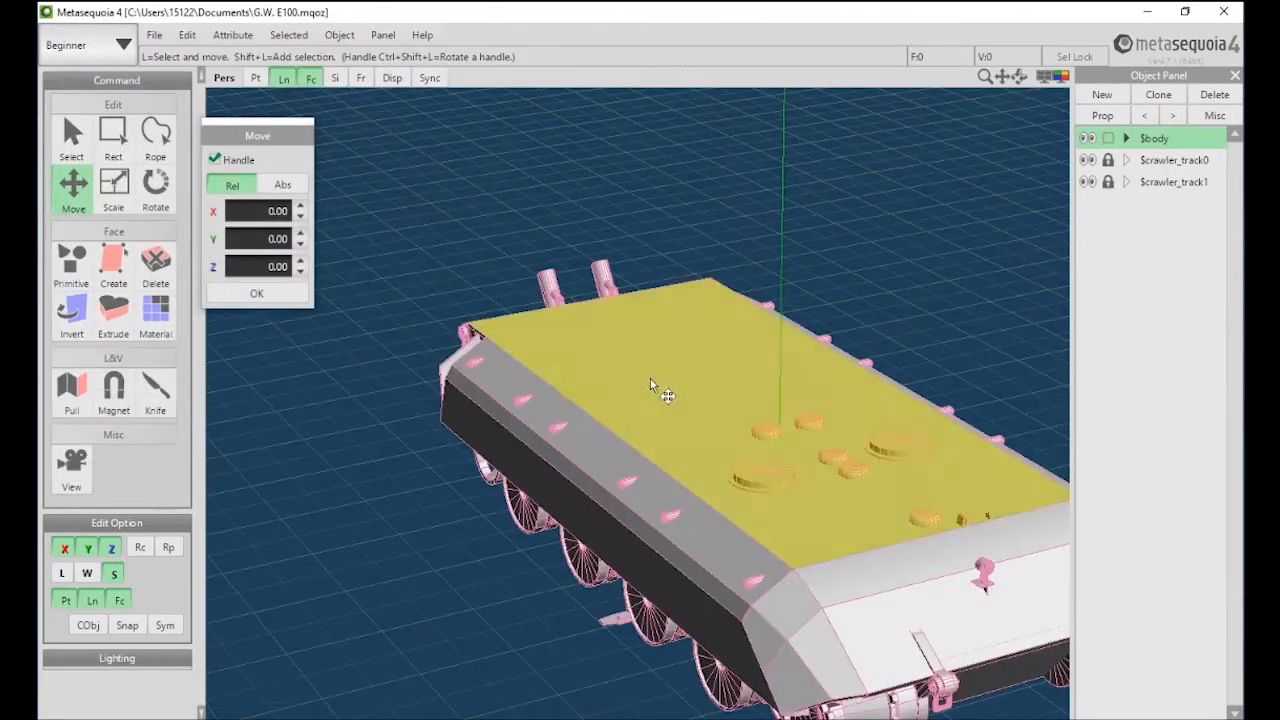
- Inspect the G.W. E100's side armour, rear exhausts, idler and road wheels at close range
right_drag(738, 372, 780, 352)
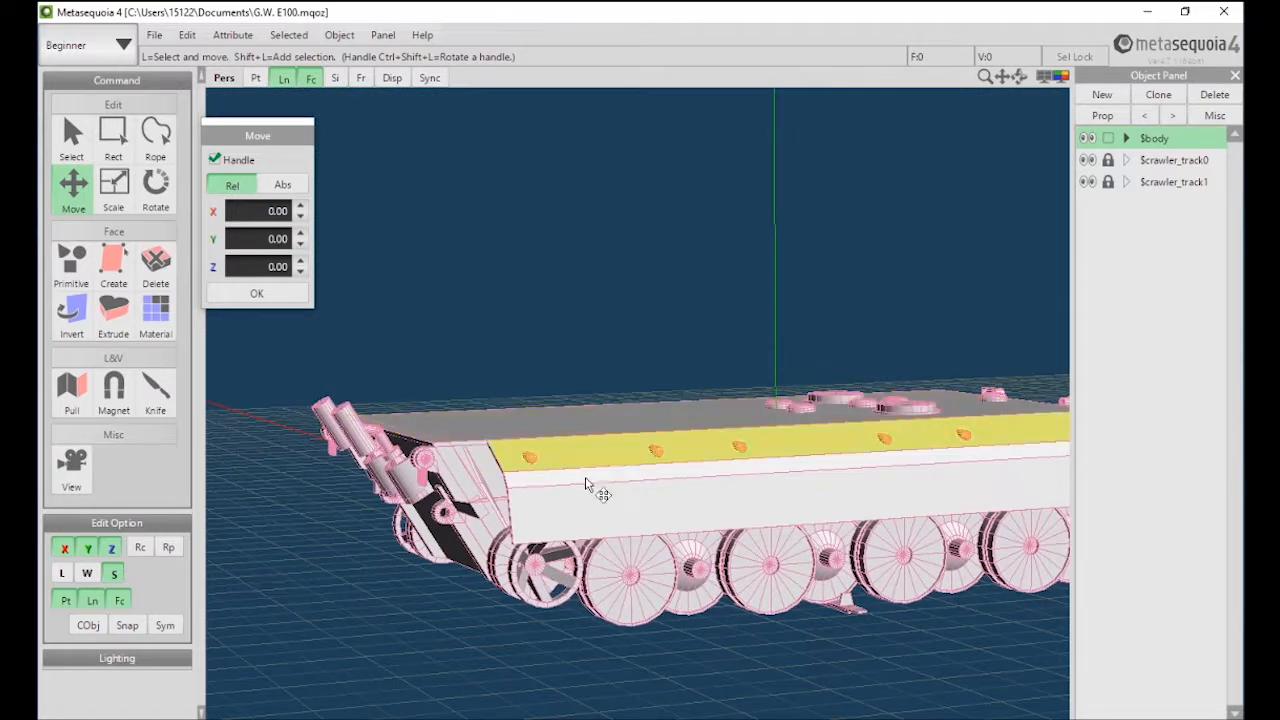
scroll(475, 521, up, 3)
middle_drag(472, 521, 531, 378)
scroll(531, 378, up, 3)
scroll(370, 440, down, 3)
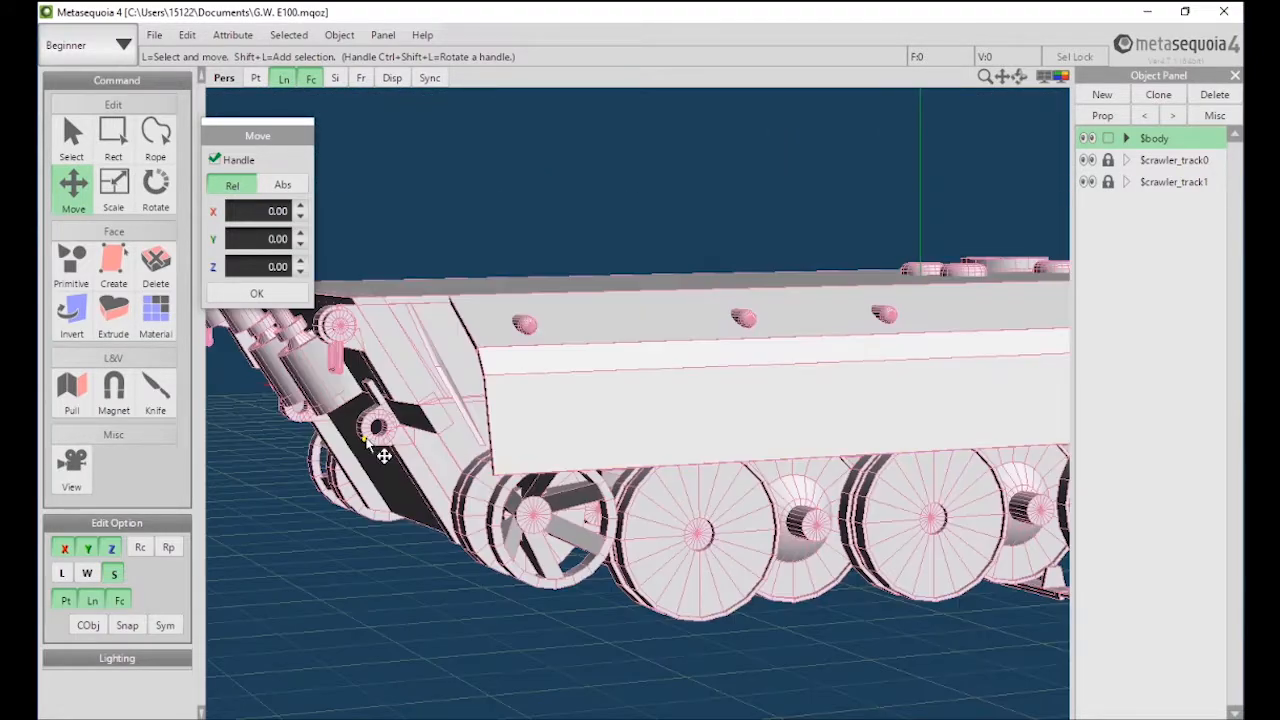
right_drag(371, 440, 360, 447)
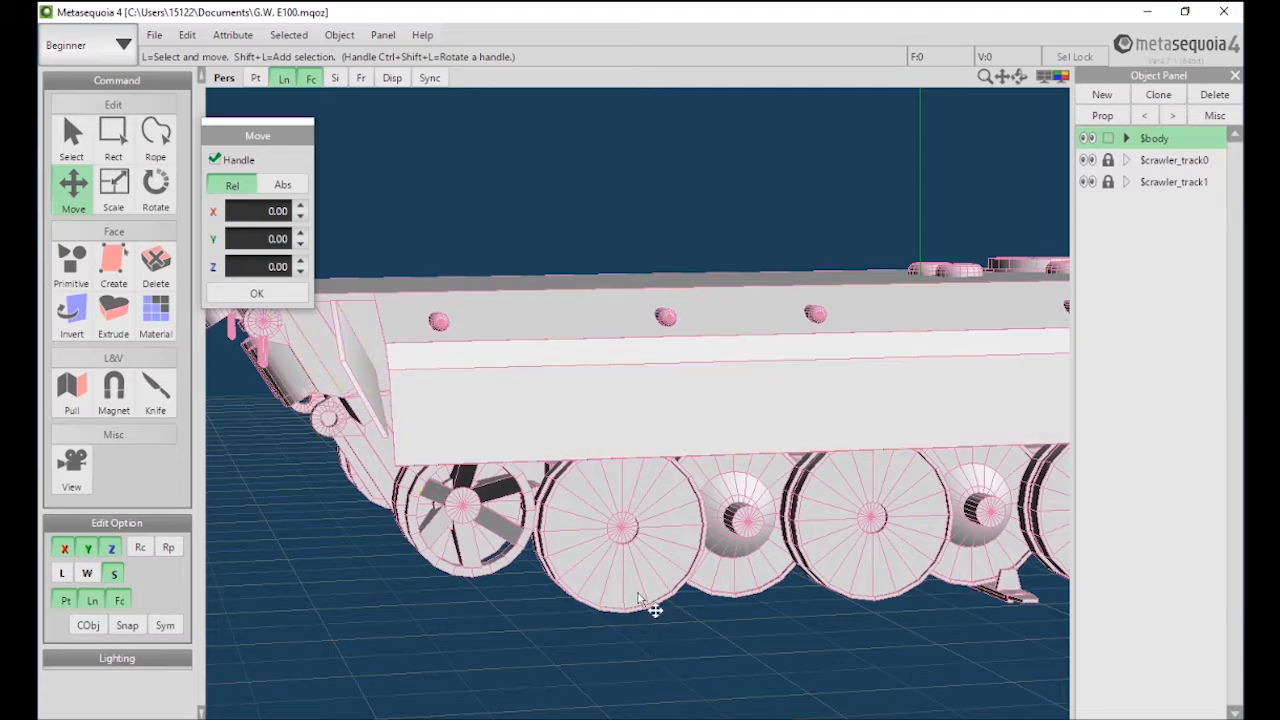
right_drag(340, 350, 589, 465)
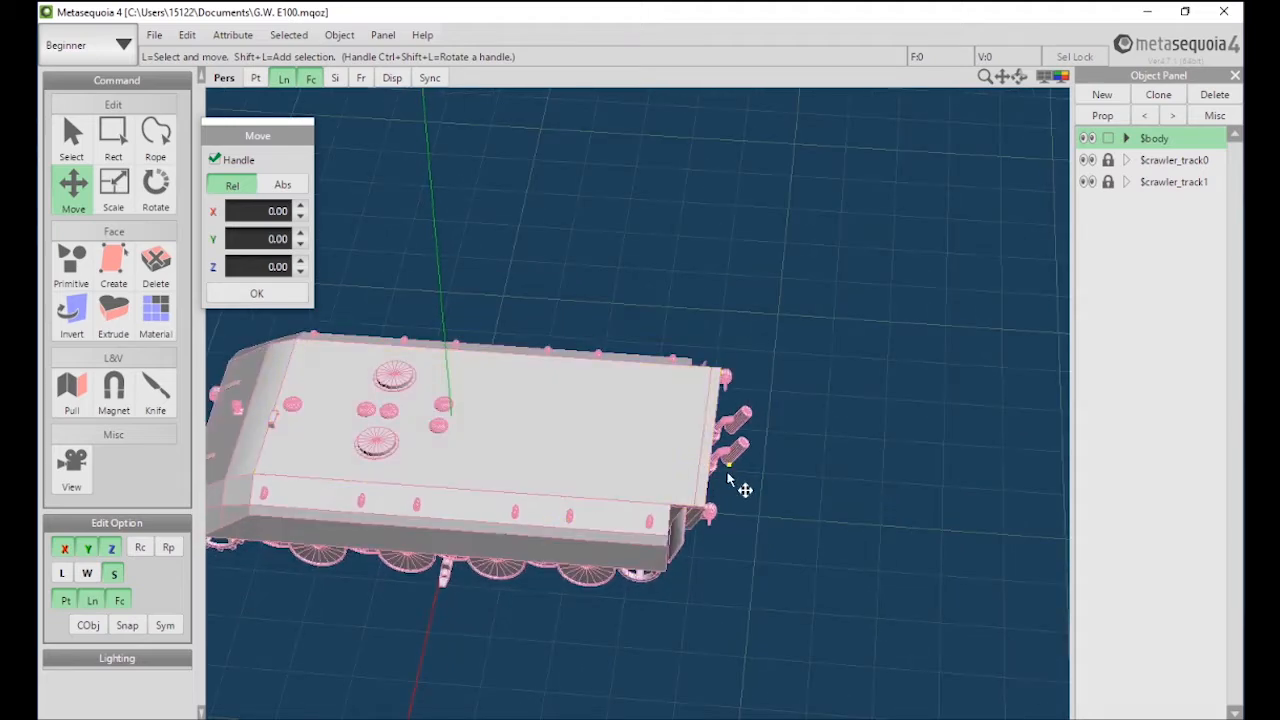
- Examine the G.W. E100's rear plate fittings, roof hatches and sloped side skirt from several angles
scroll(708, 468, up, 2)
right_drag(806, 517, 783, 477)
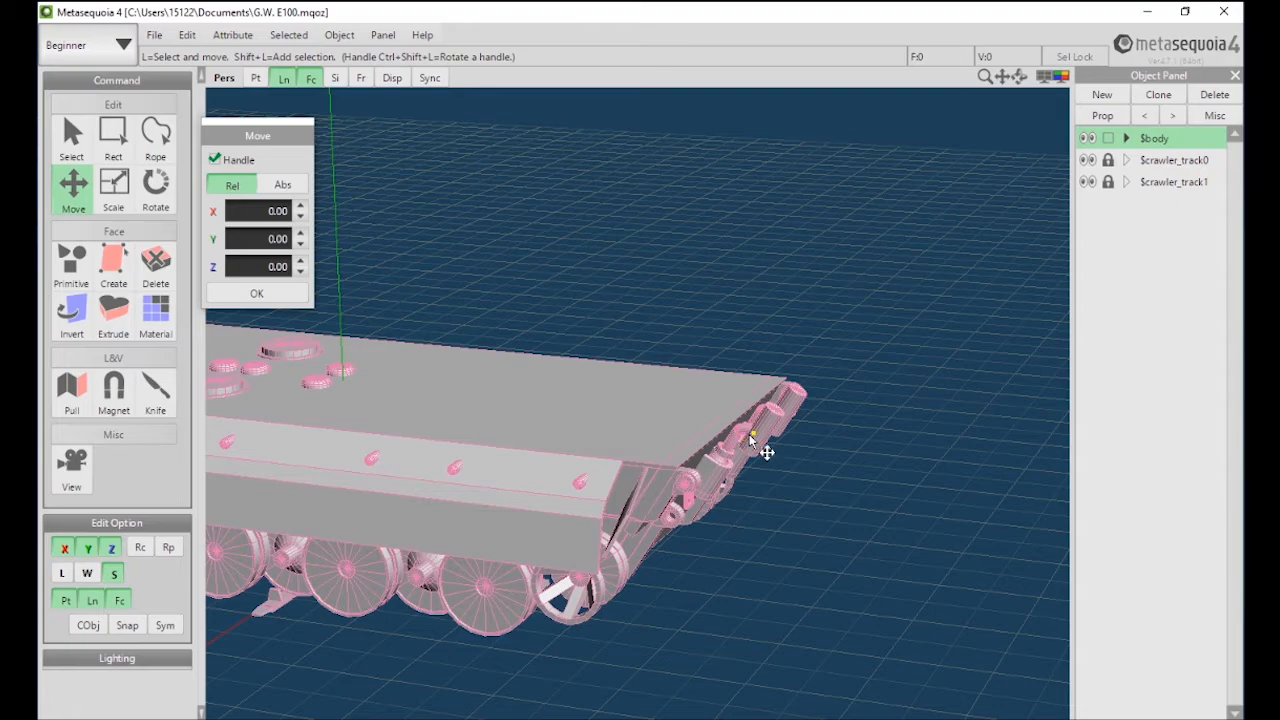
right_drag(749, 434, 632, 482)
right_drag(520, 437, 523, 529)
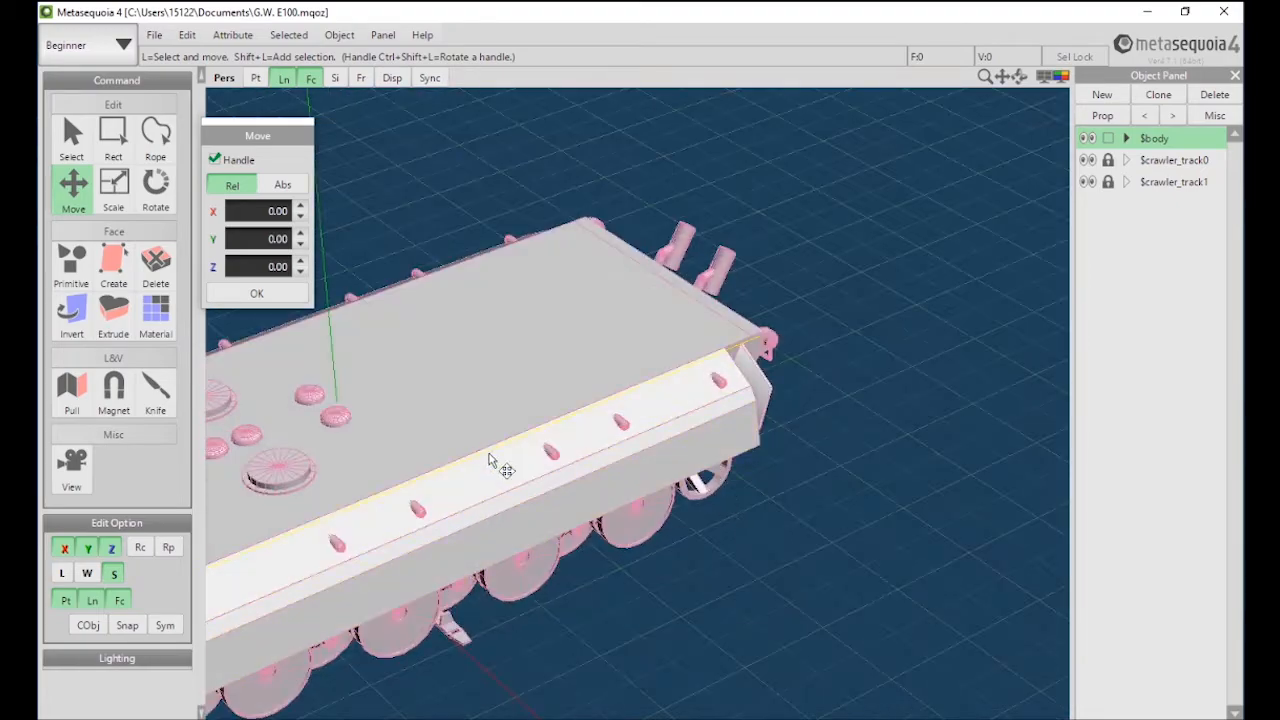
right_drag(491, 457, 398, 433)
right_drag(463, 526, 897, 487)
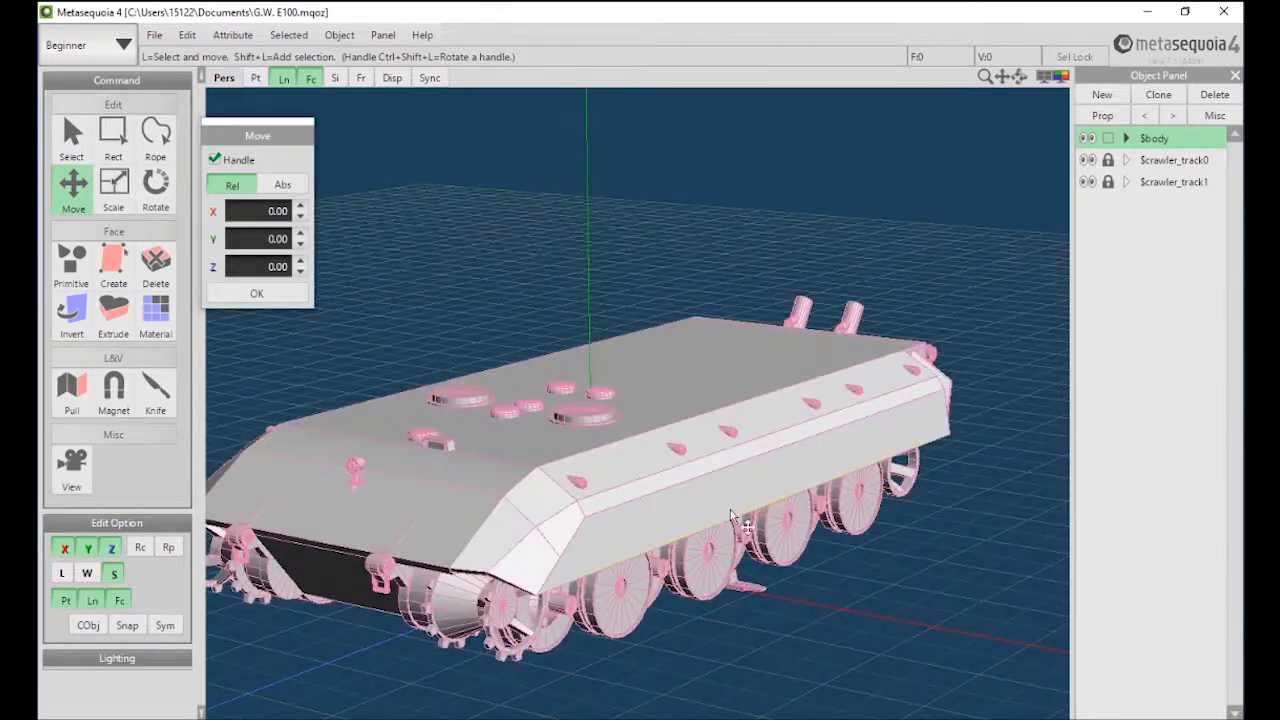
scroll(604, 433, up, 3)
scroll(580, 475, up, 3)
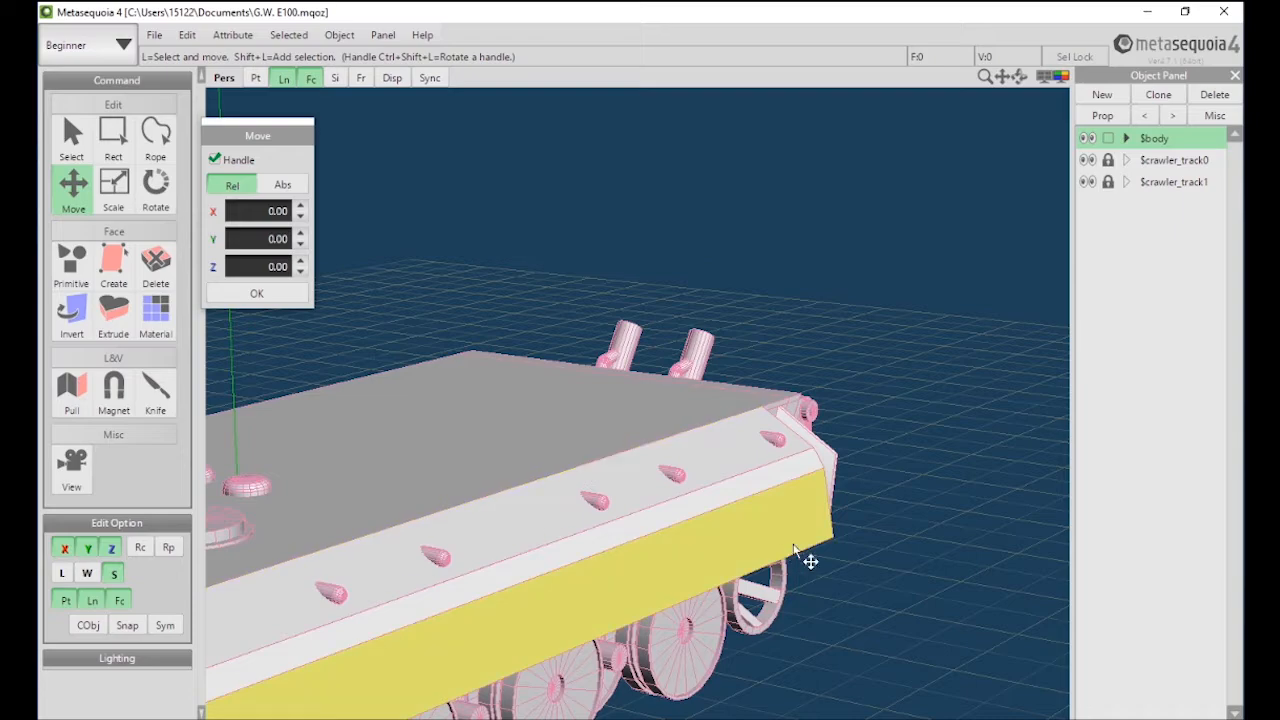
scroll(790, 546, up, 3)
scroll(774, 443, down, 3)
right_drag(774, 443, 633, 479)
scroll(670, 449, down, 3)
scroll(630, 496, up, 3)
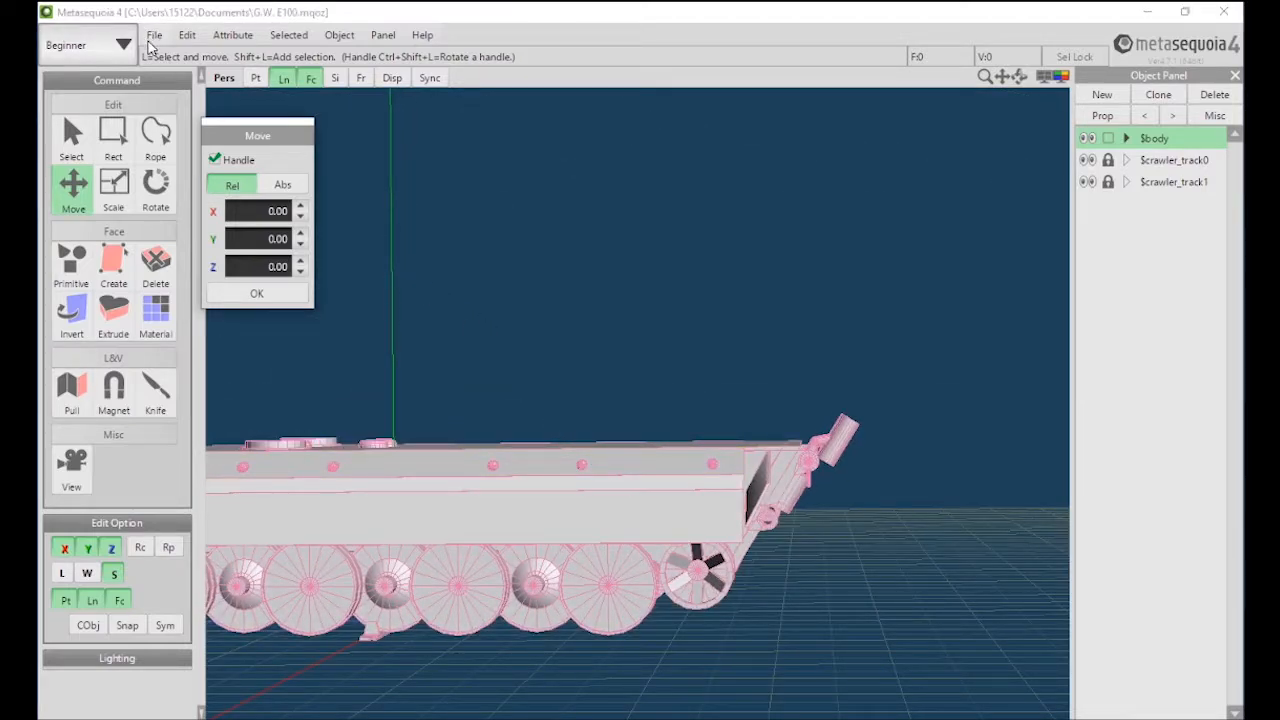
- Review the complete G.W. E100 chassis from the side, slightly above and underneath
click(154, 35)
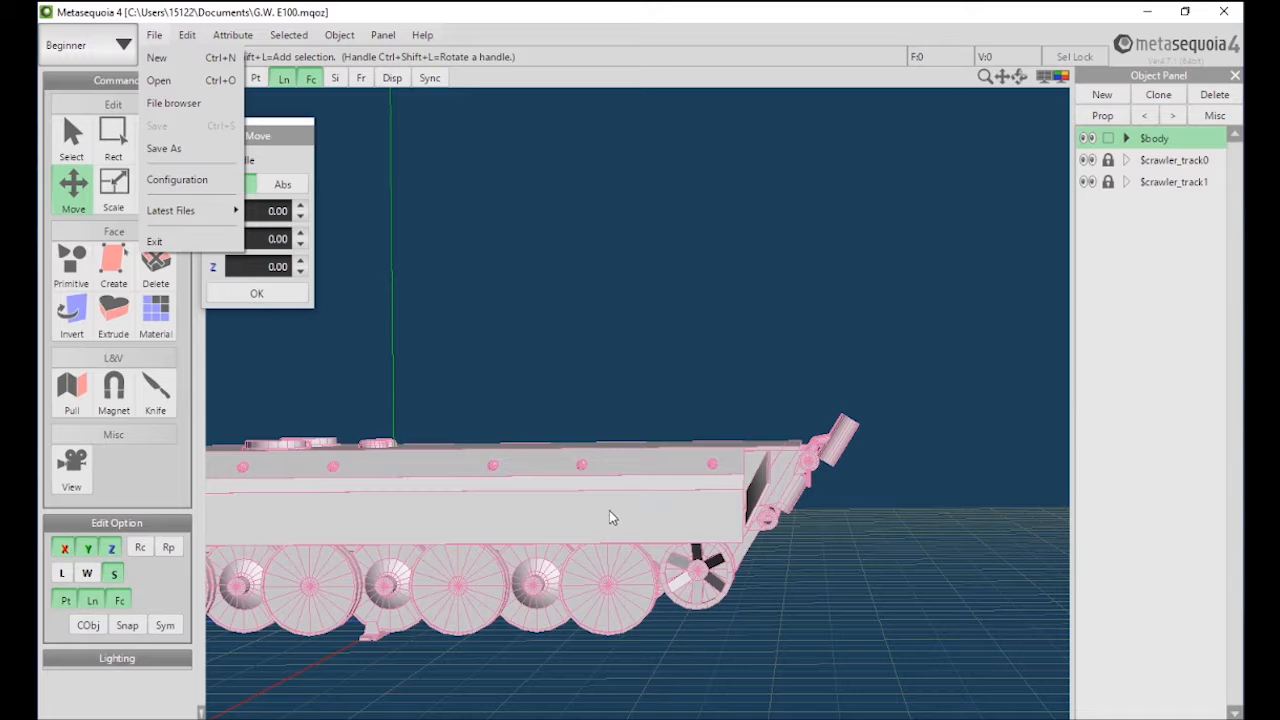
click(675, 447)
right_drag(754, 370, 866, 430)
mouse_move(470, 719)
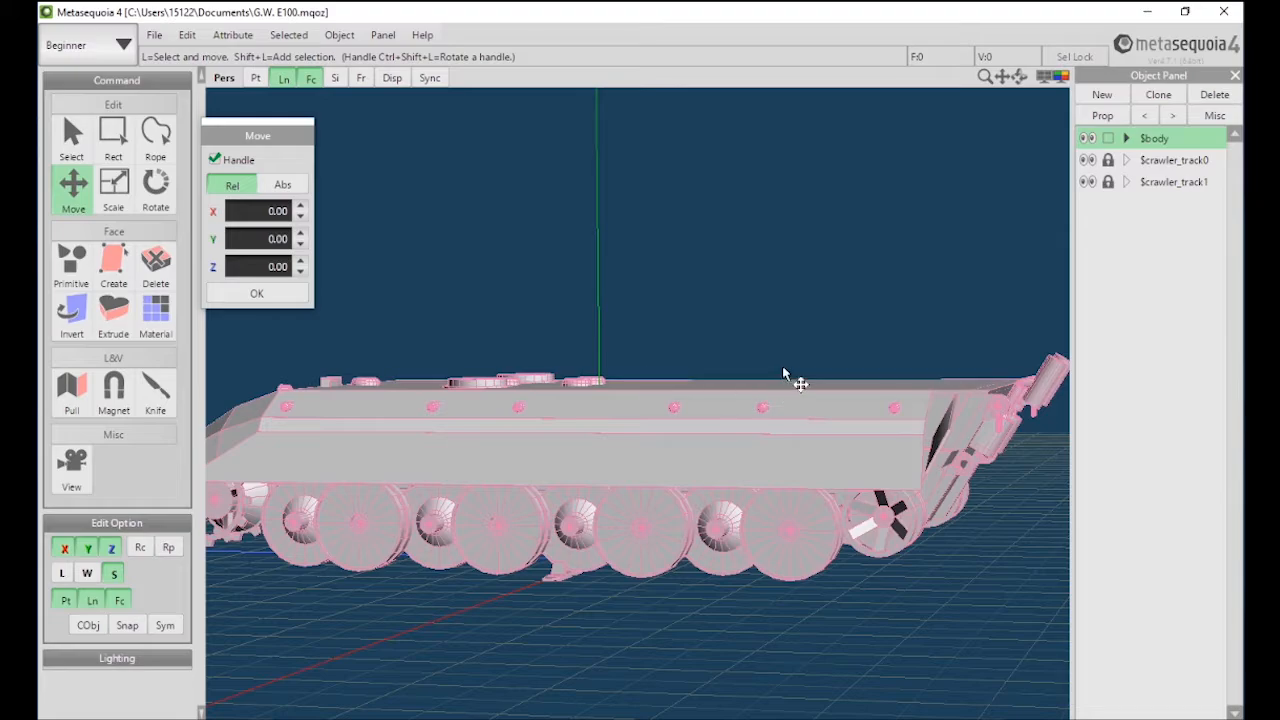
right_drag(685, 310, 718, 340)
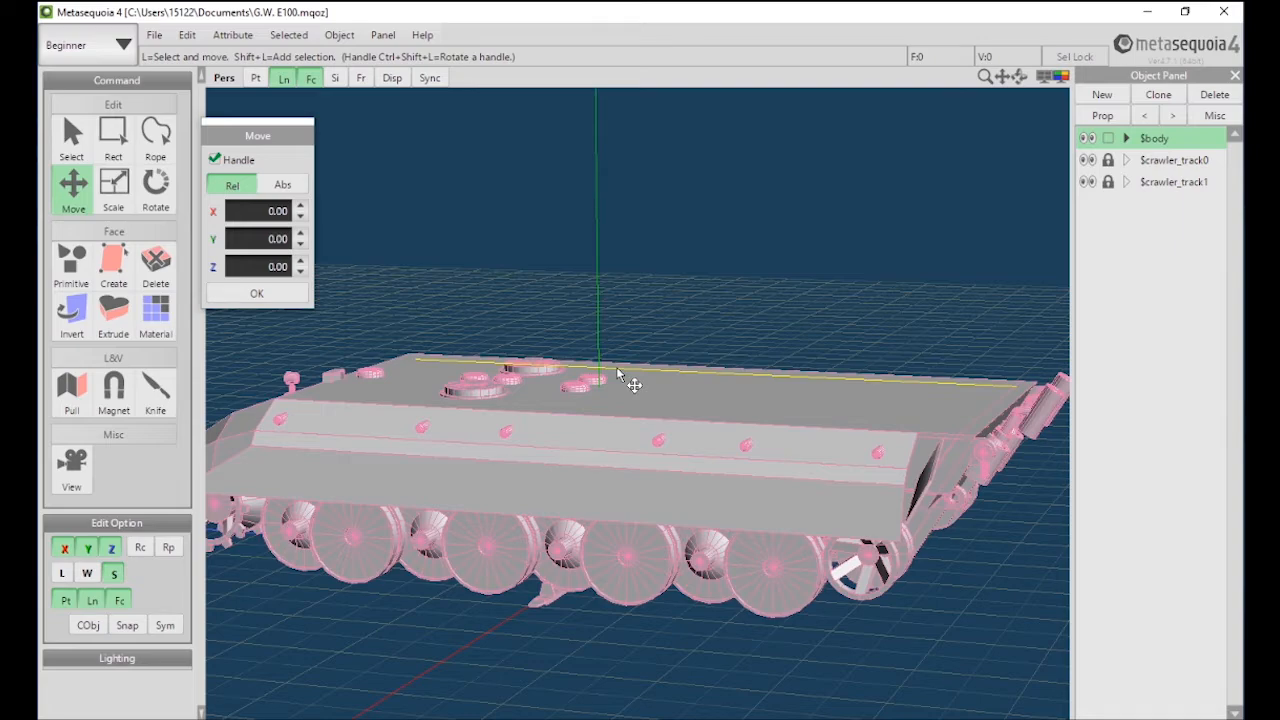
right_drag(620, 373, 618, 331)
scroll(593, 302, down, 3)
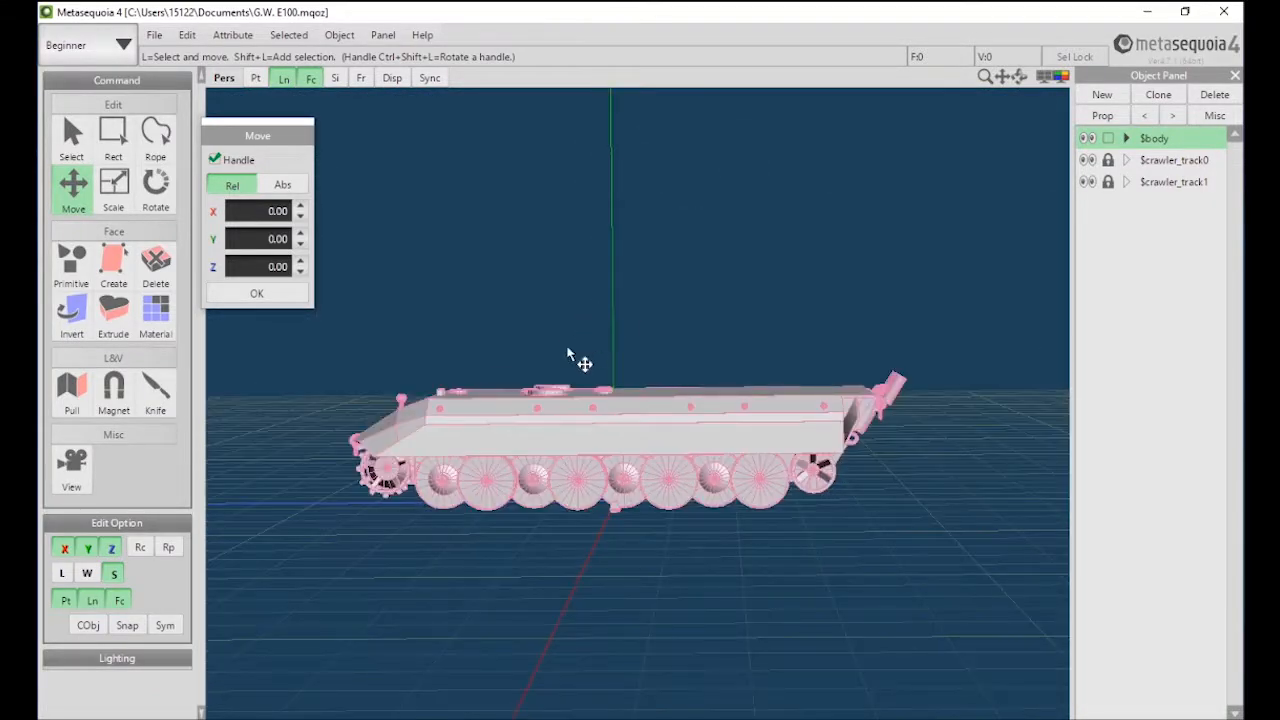
right_drag(567, 351, 510, 325)
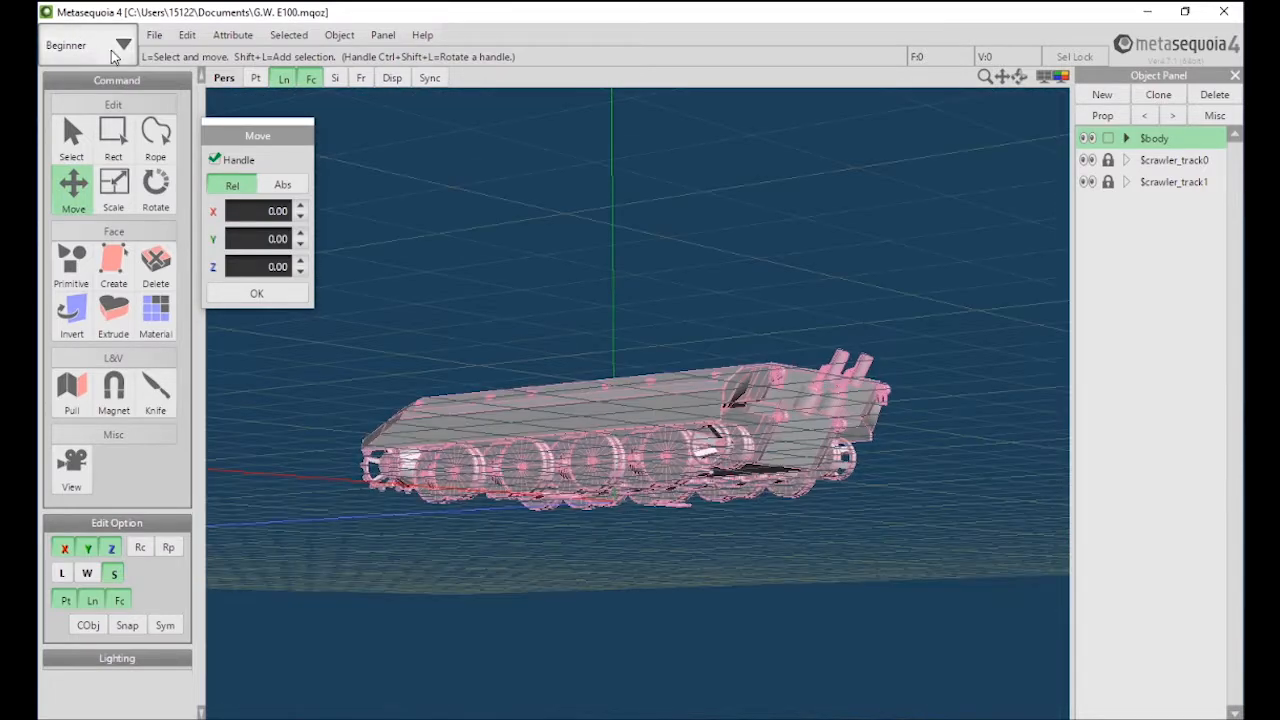
- Open the model file E-10.mqoz from the Documents folder
click(155, 36)
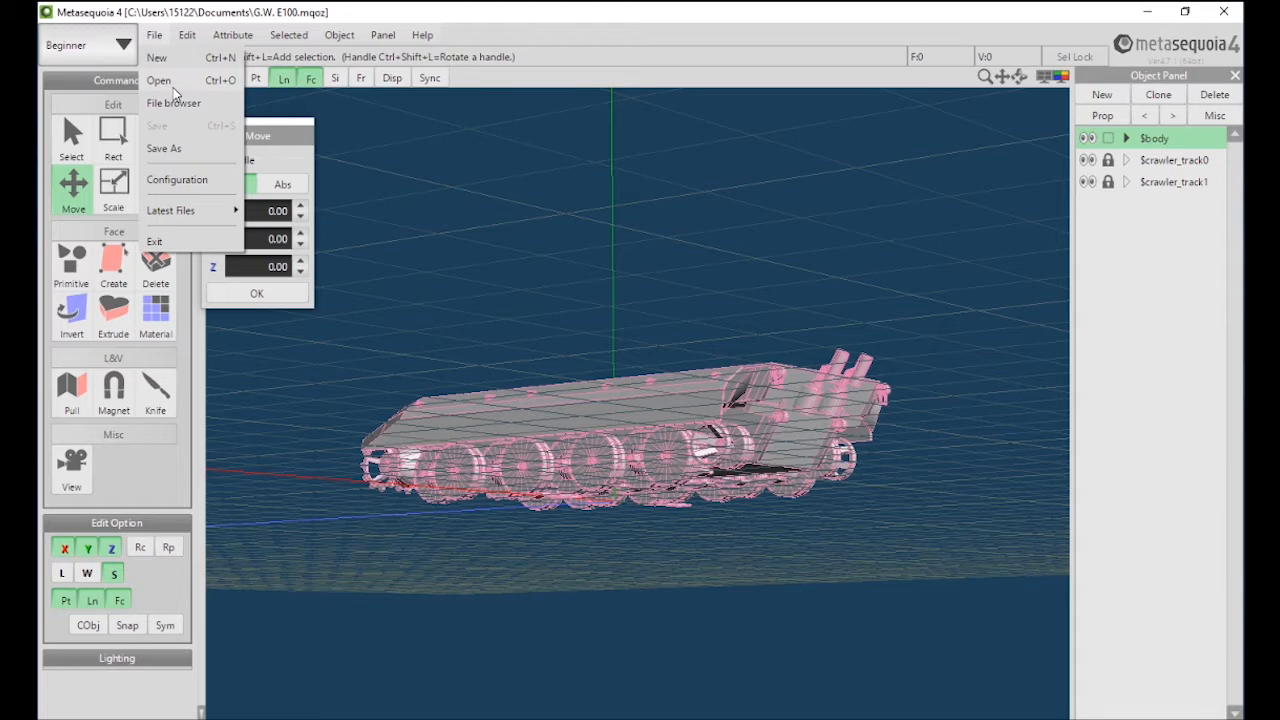
click(165, 81)
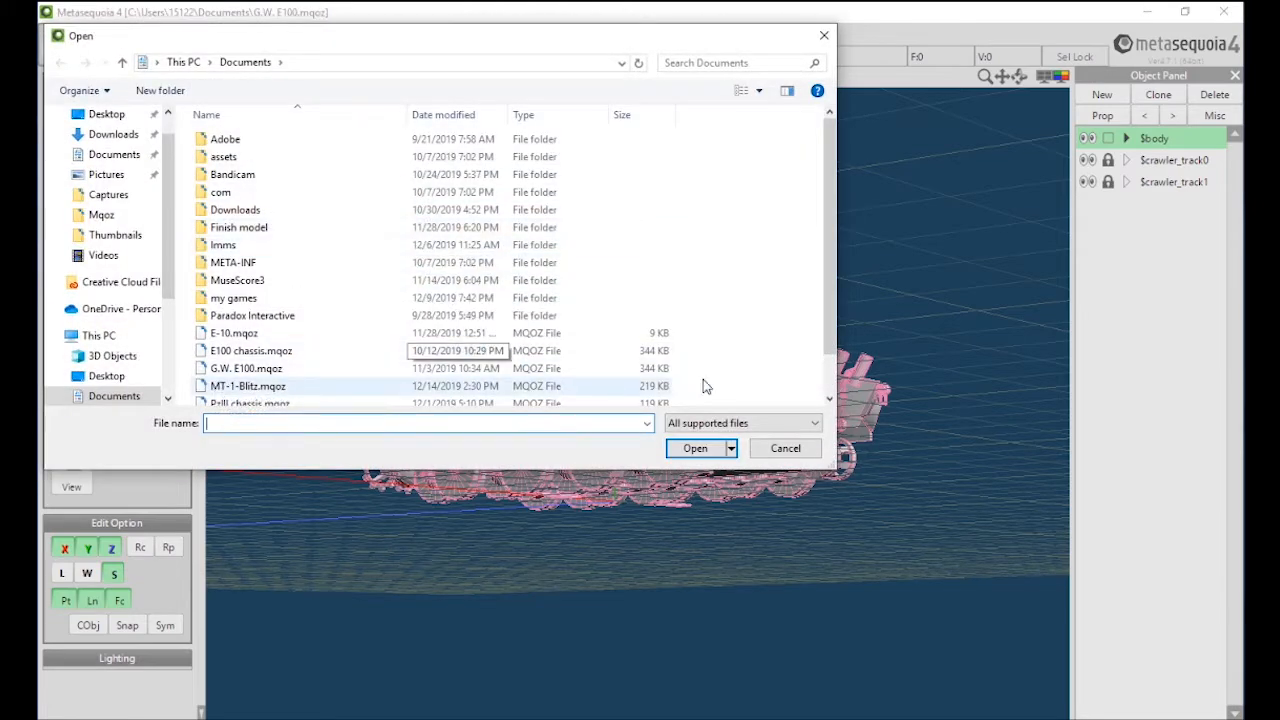
double_click(252, 335)
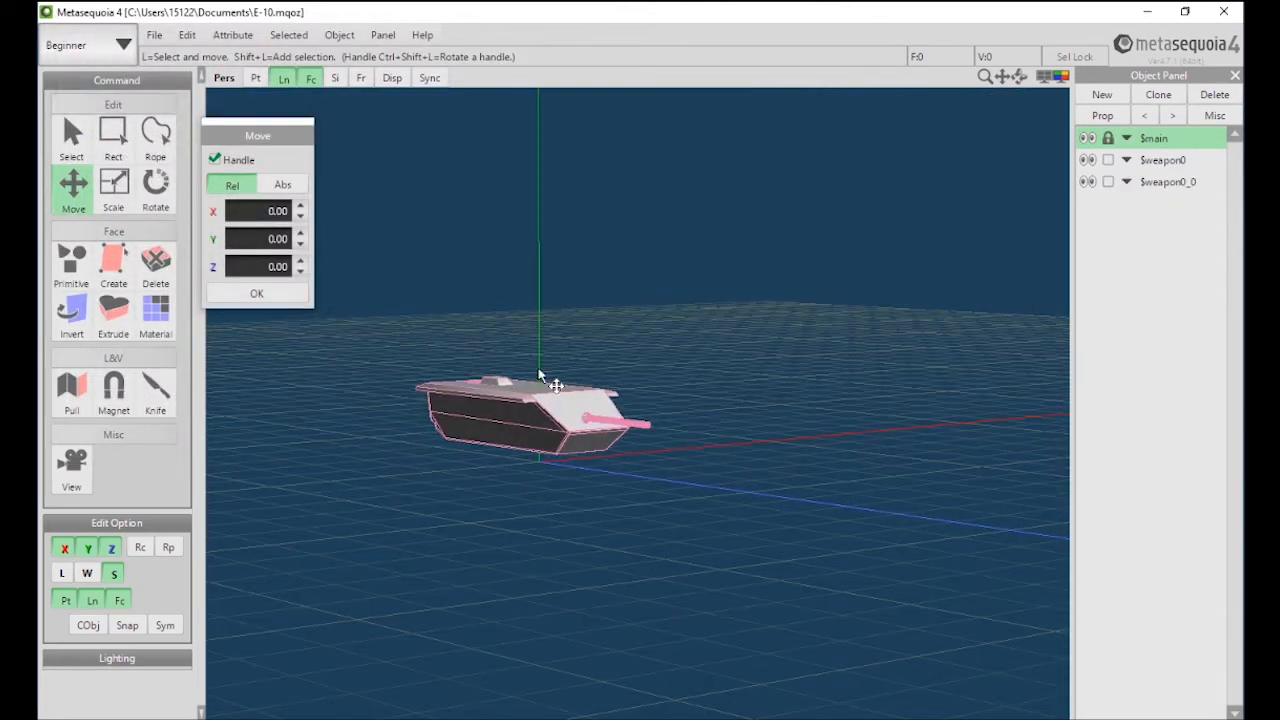
- Inspect the E-10 hull's front plate and gun barrel up close and from a distance
right_drag(540, 377, 609, 368)
scroll(466, 433, up, 3)
scroll(574, 417, down, 3)
scroll(523, 557, up, 3)
scroll(509, 423, up, 3)
right_drag(666, 412, 566, 400)
scroll(790, 421, down, 5)
scroll(706, 445, up, 3)
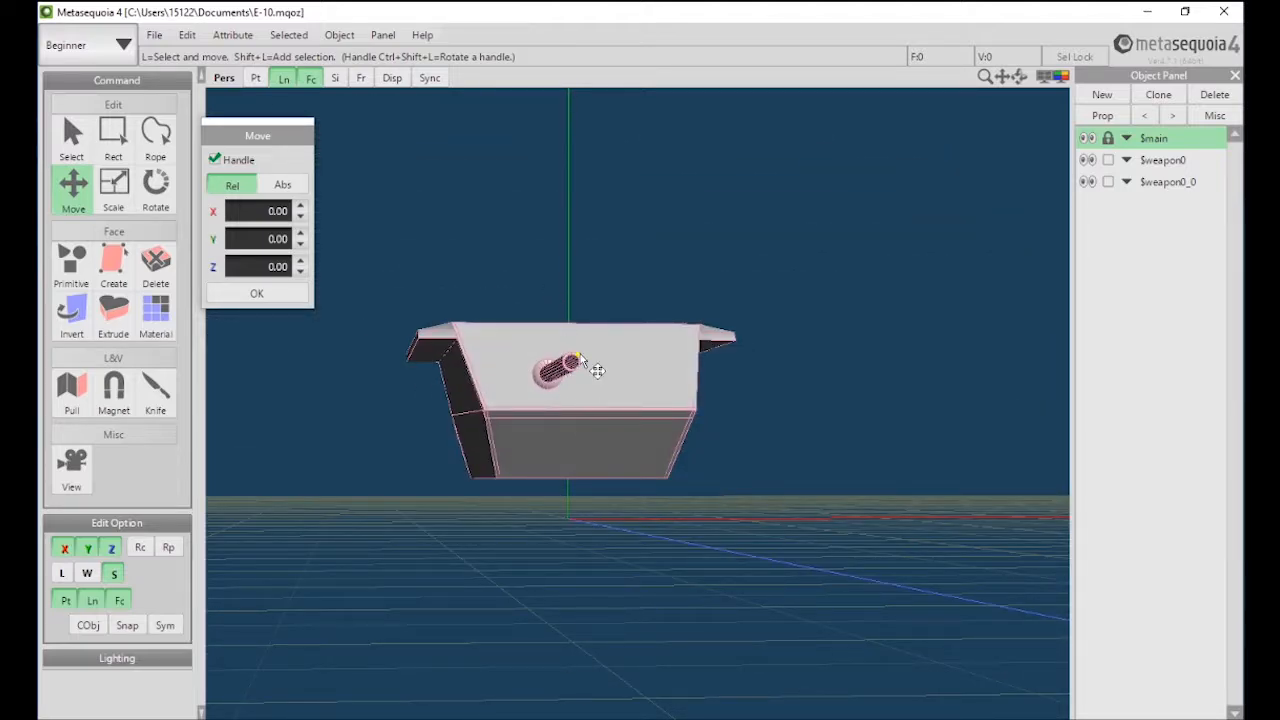
- Examine the E-10 hull from the rear, side and above, including its roof fittings and lower rear plates
right_drag(554, 523, 819, 528)
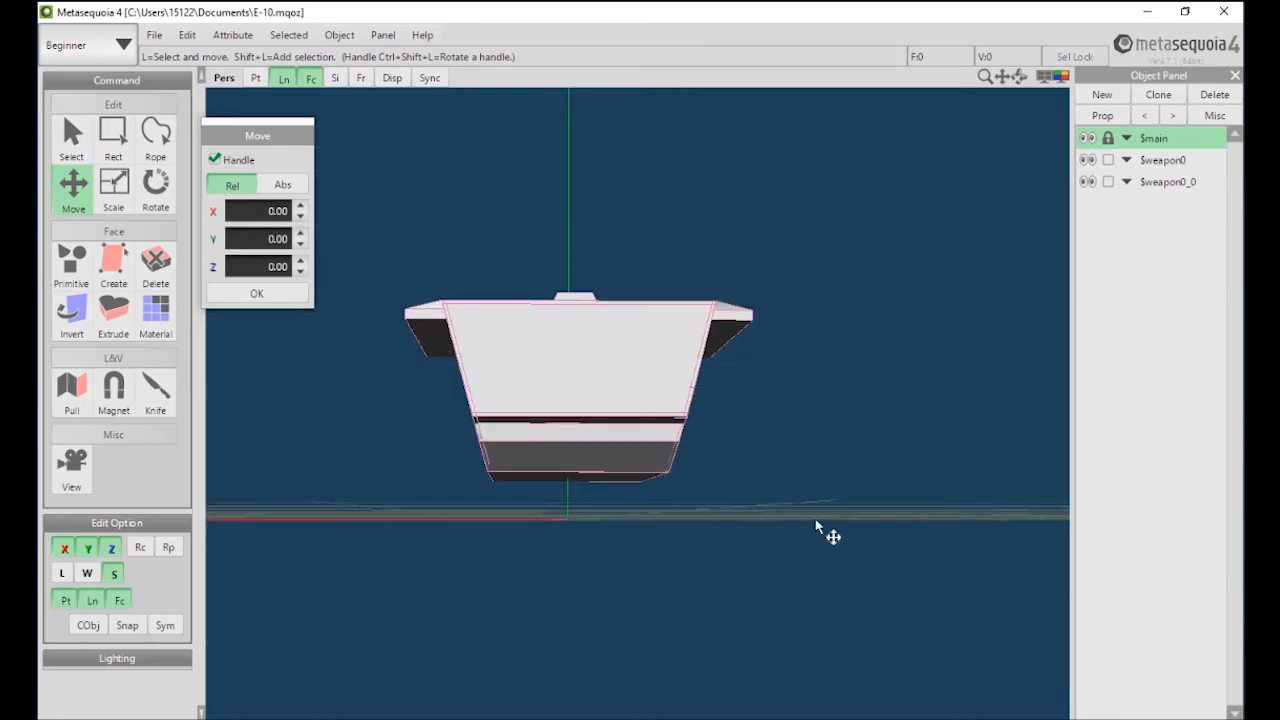
scroll(735, 534, up, 10)
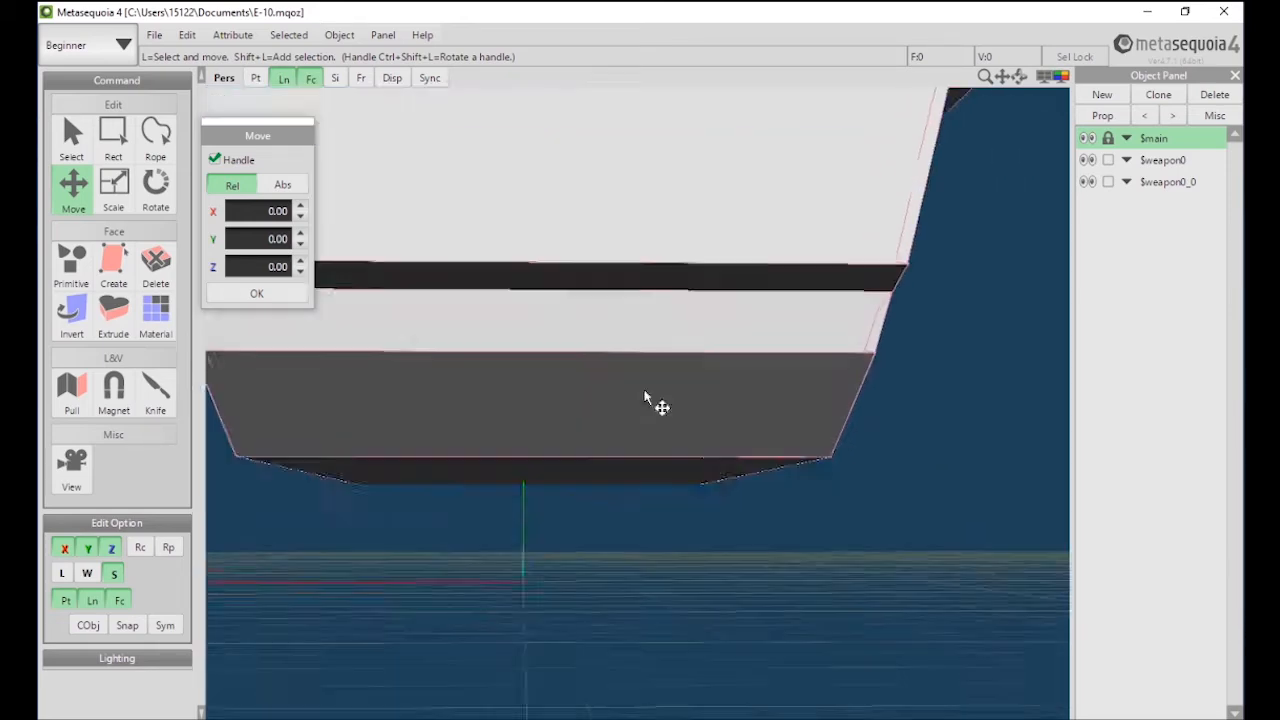
scroll(677, 362, down, 10)
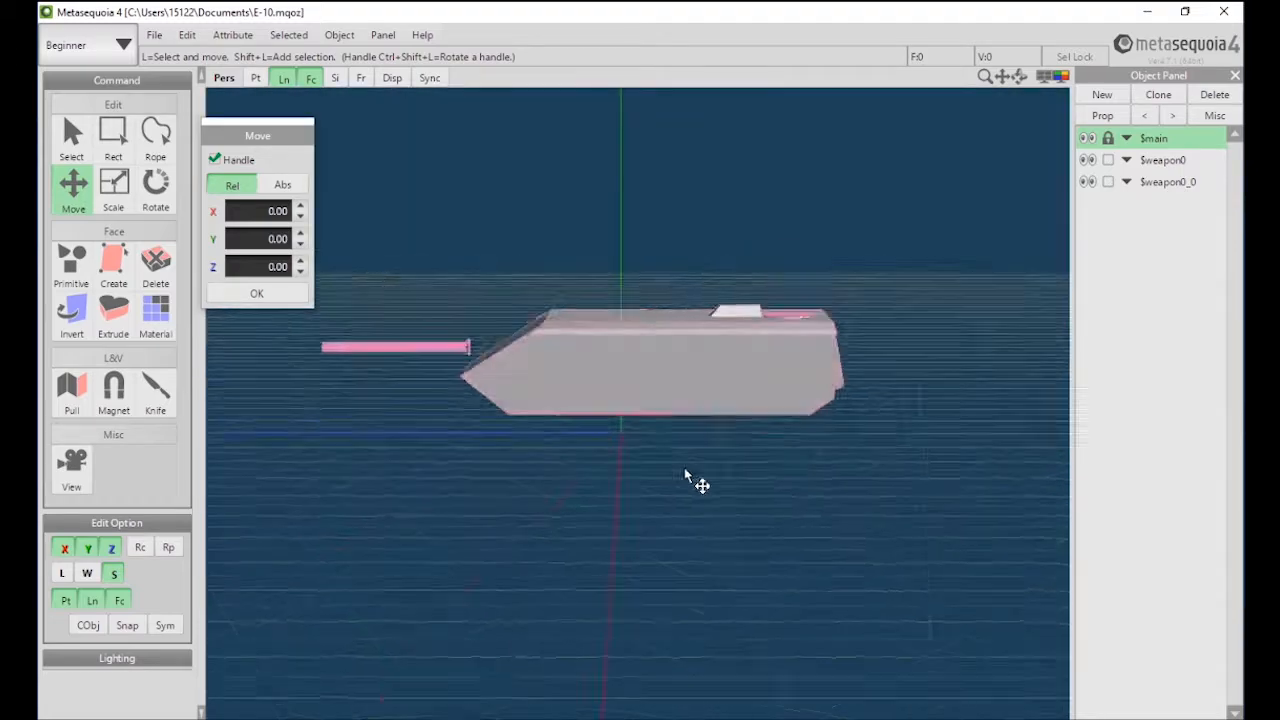
right_drag(706, 467, 657, 560)
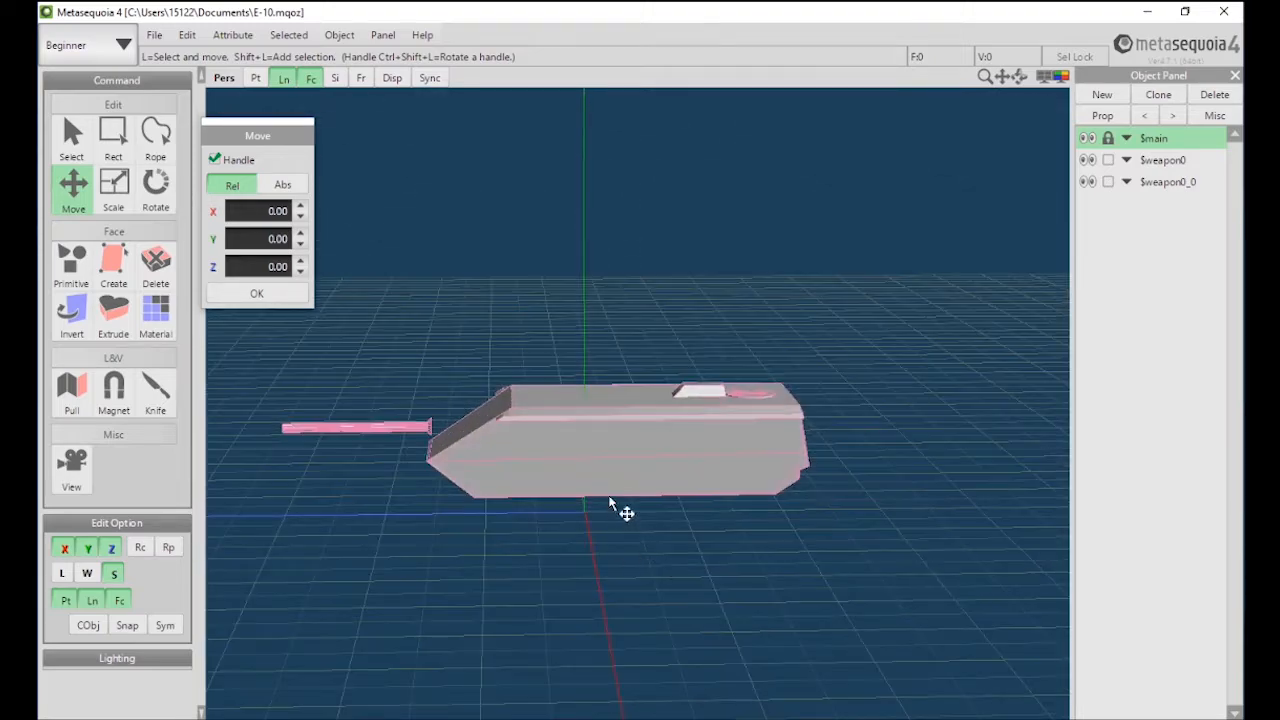
mouse_move(526, 447)
right_down()
mouse_move(626, 446)
mouse_move(514, 437)
right_up()
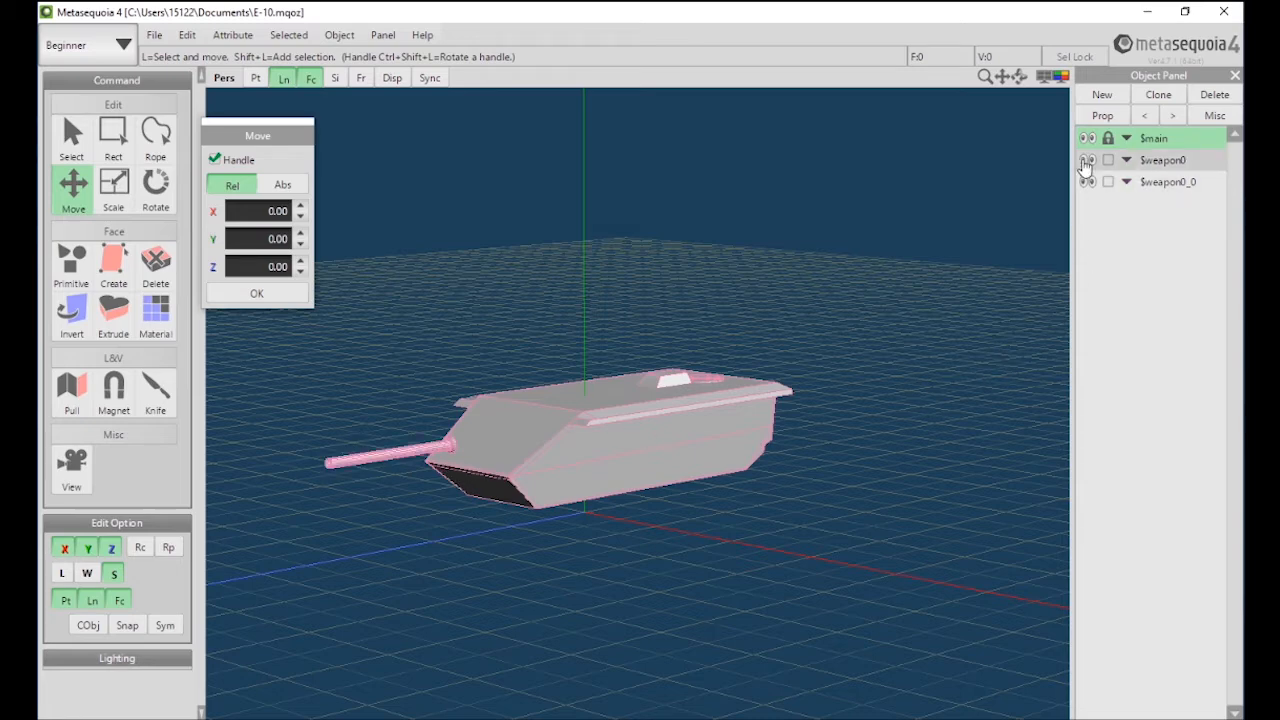
right_drag(538, 374, 364, 484)
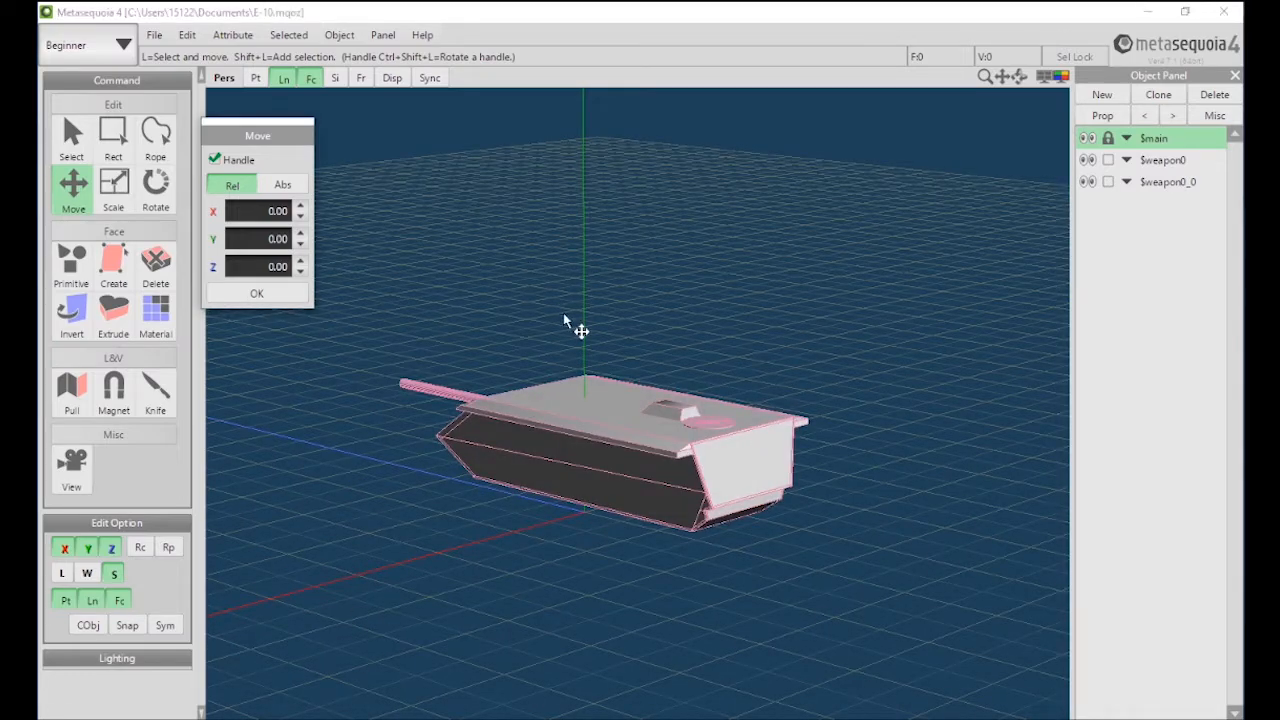
right_drag(569, 318, 694, 433)
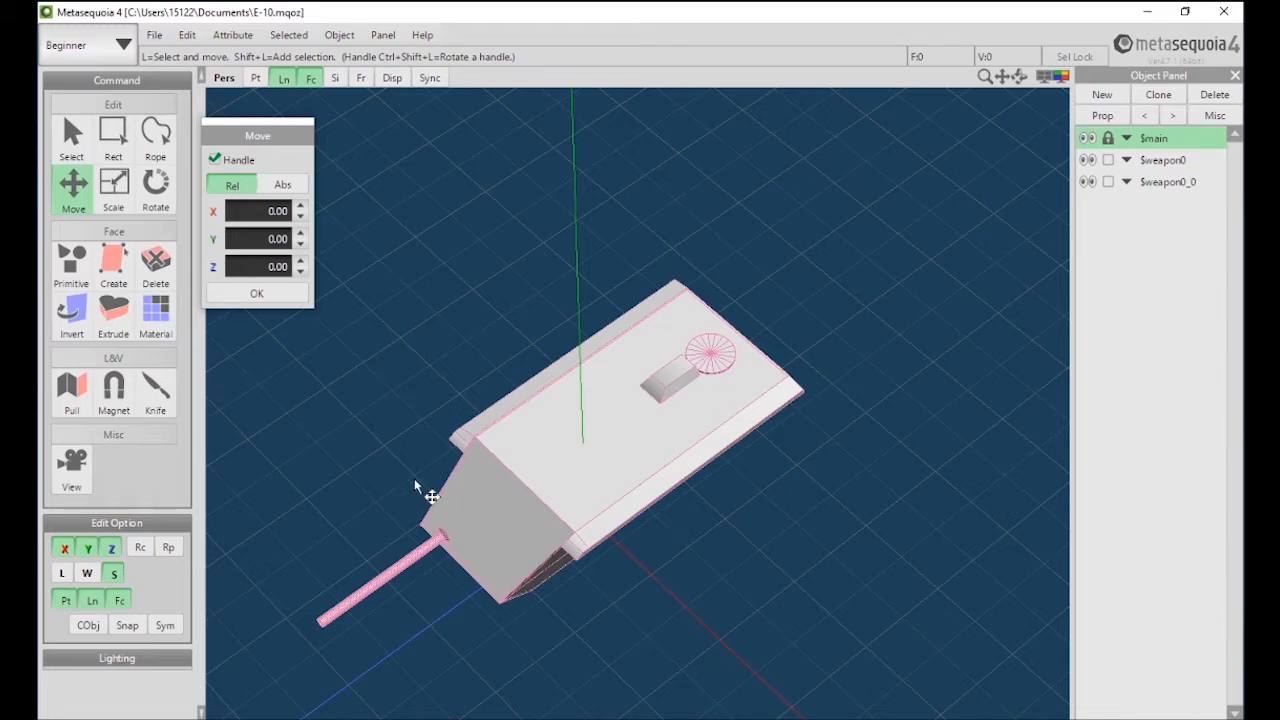
right_drag(628, 348, 511, 212)
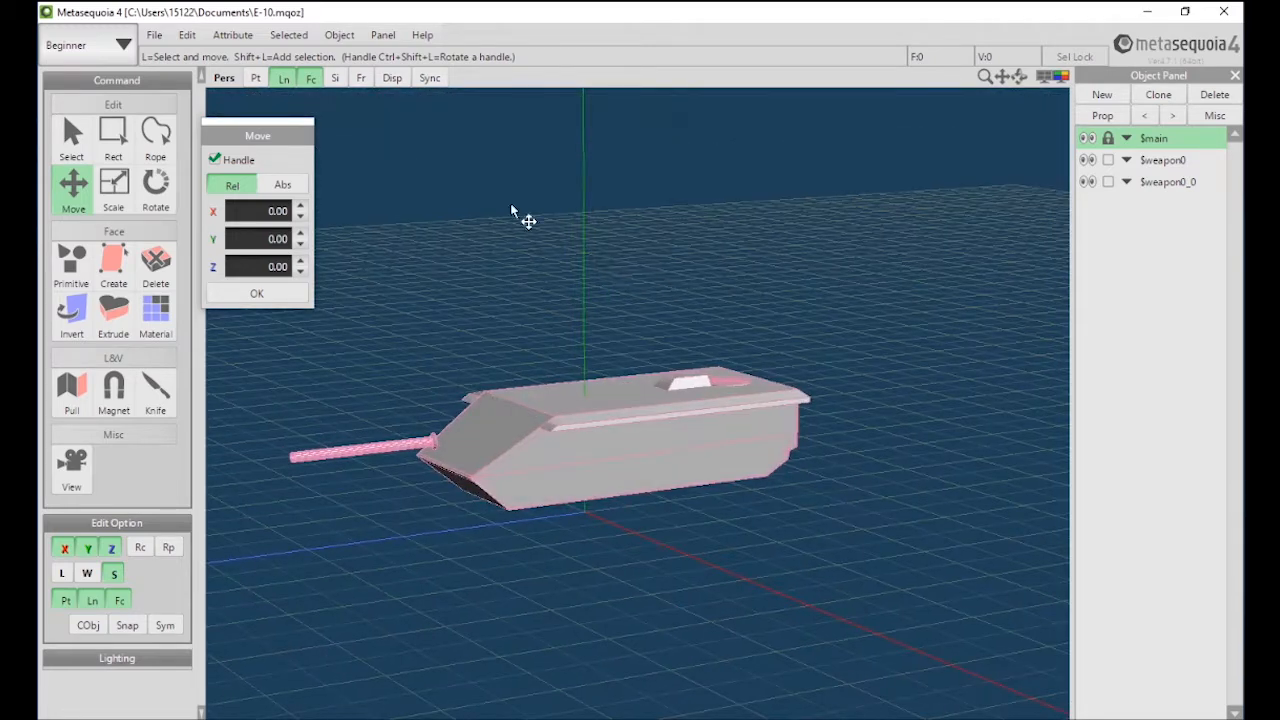
- Open the model file PzIII chassis.mqoz from the Documents folder, discarding the changes to the current document
click(155, 37)
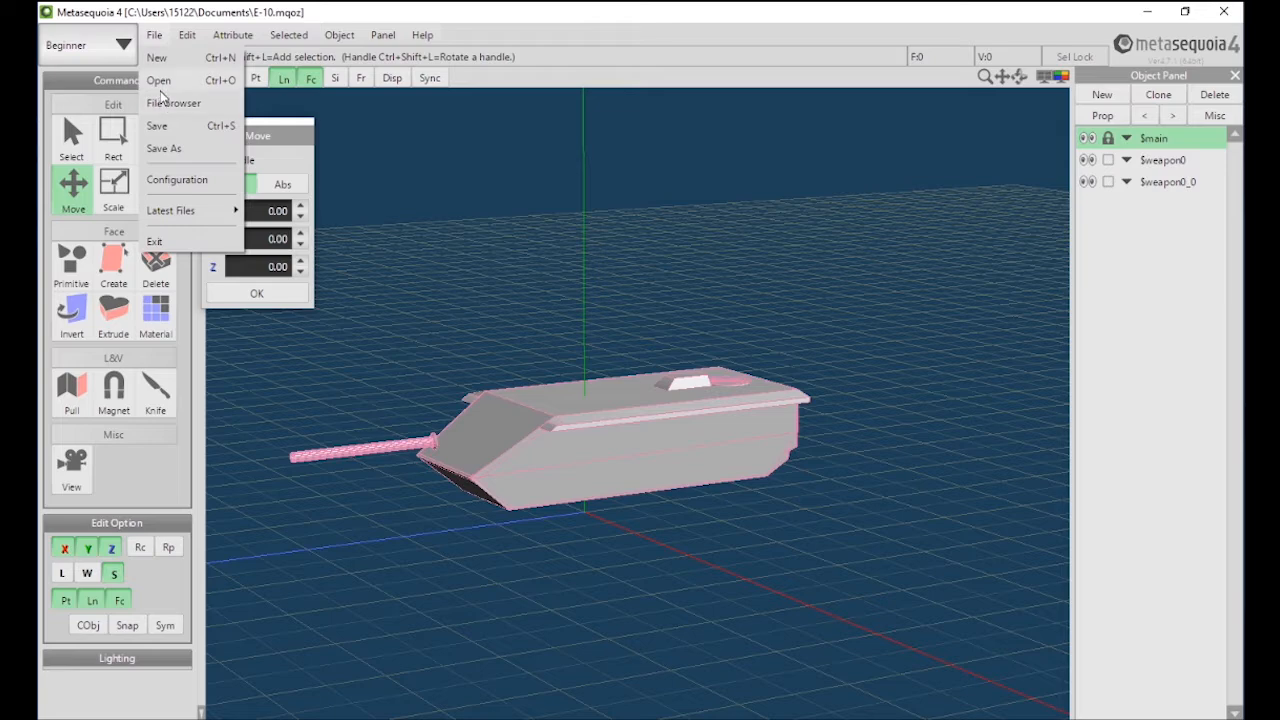
click(163, 101)
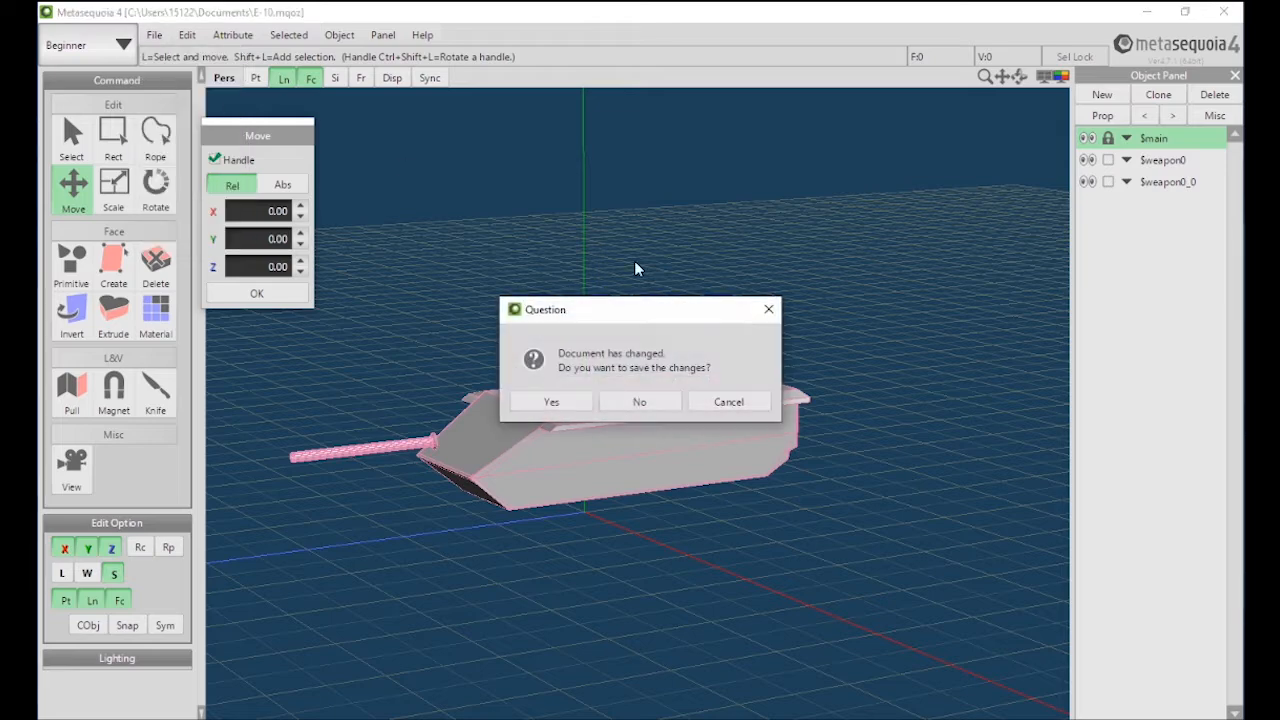
click(636, 402)
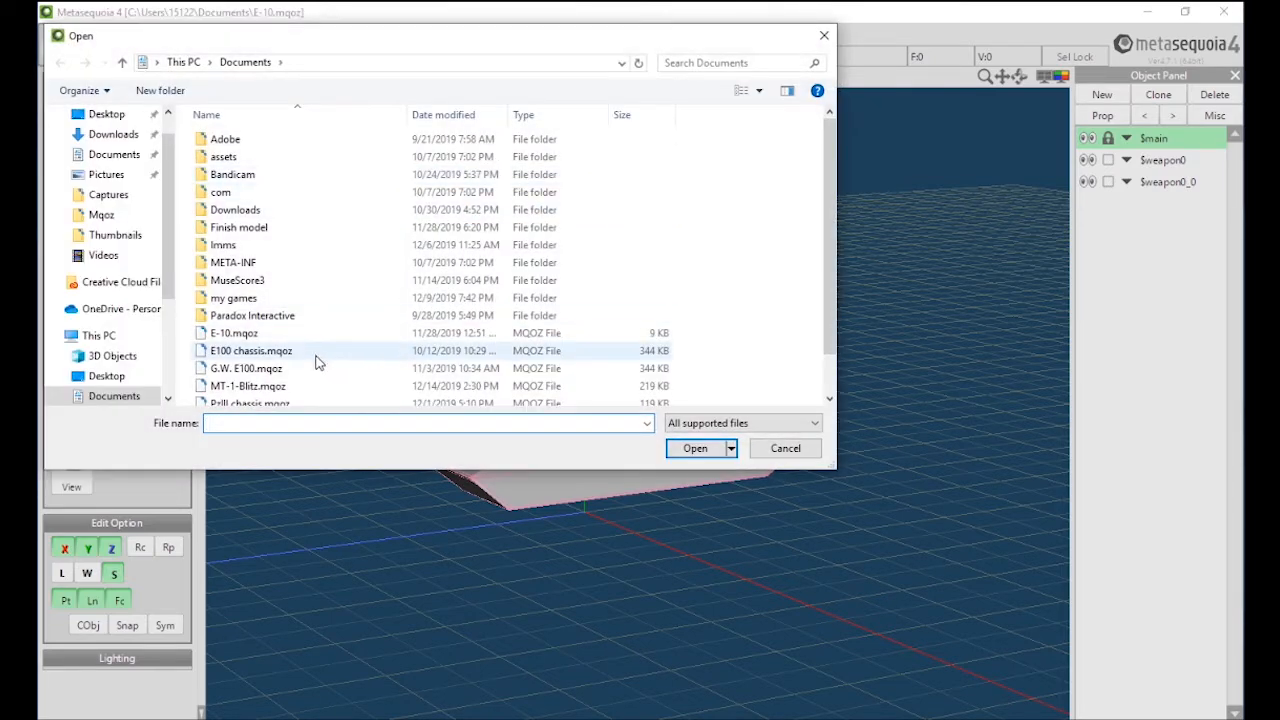
scroll(312, 372, down, 1)
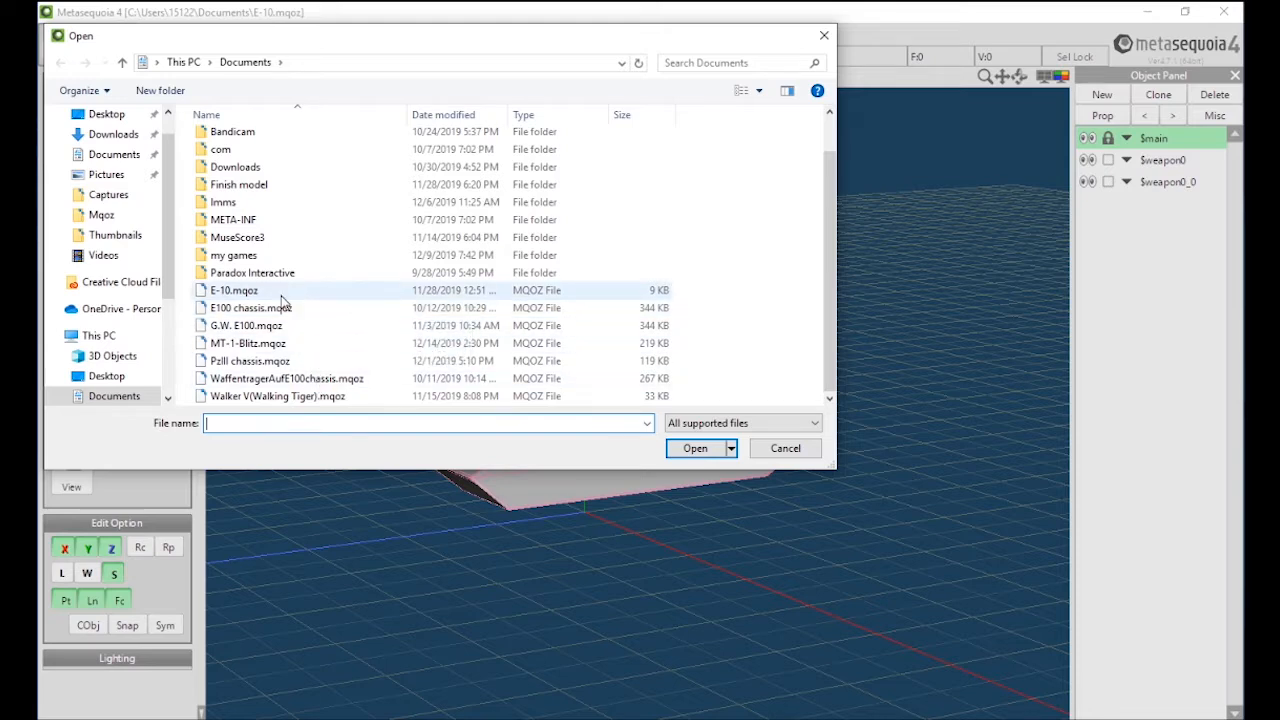
double_click(268, 362)
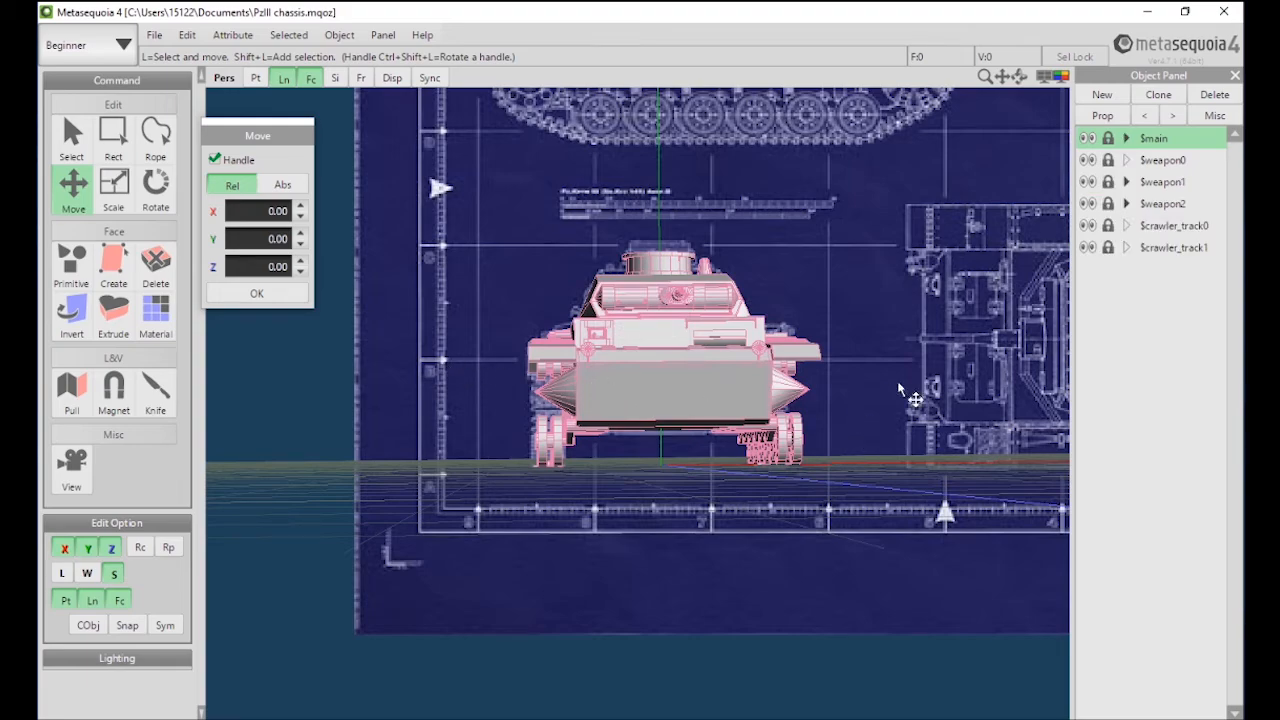
- Examine the Panzer III model's front, turret and side against the blueprint reference behind it
scroll(898, 390, down, 10)
scroll(843, 371, up, 6)
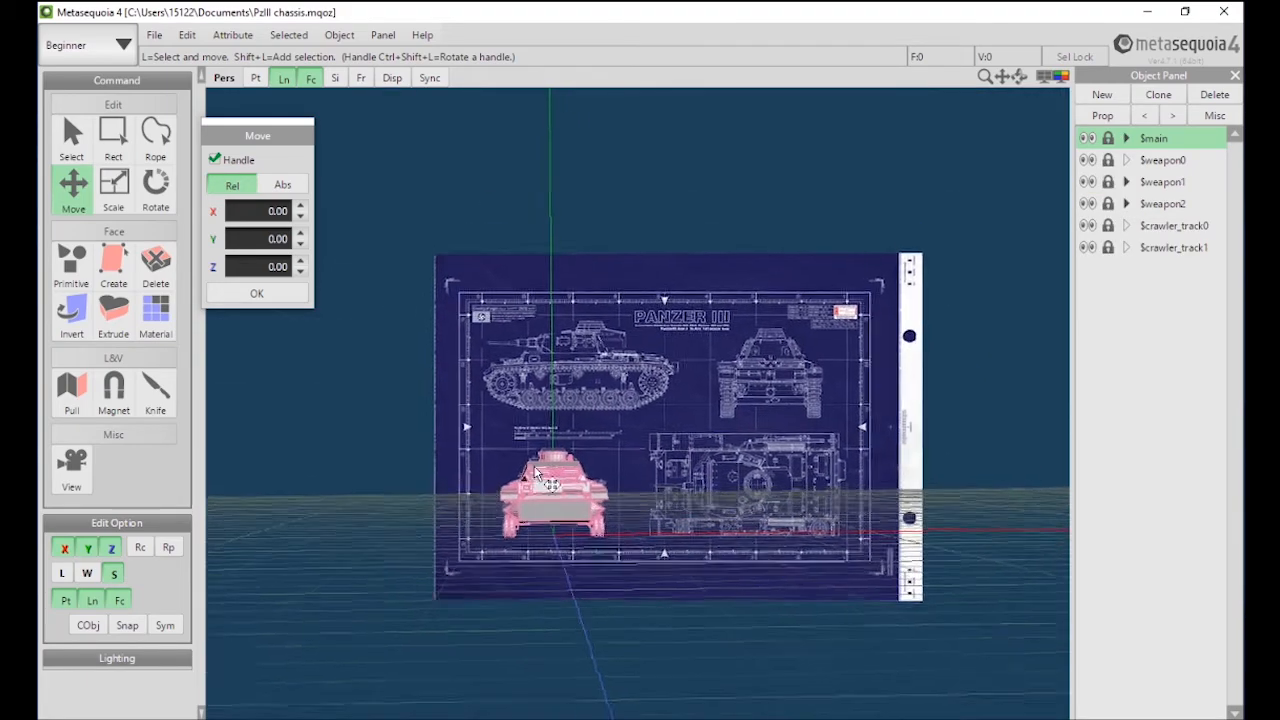
scroll(537, 473, up, 8)
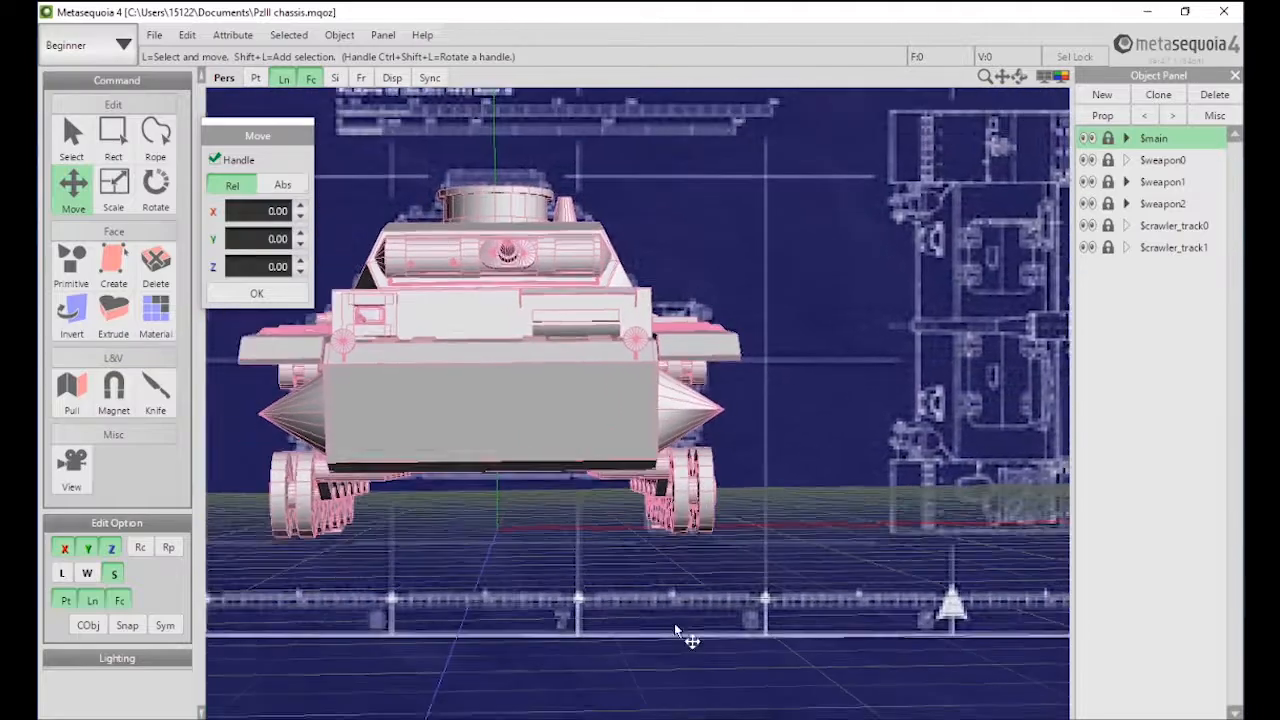
middle_drag(563, 201, 631, 402)
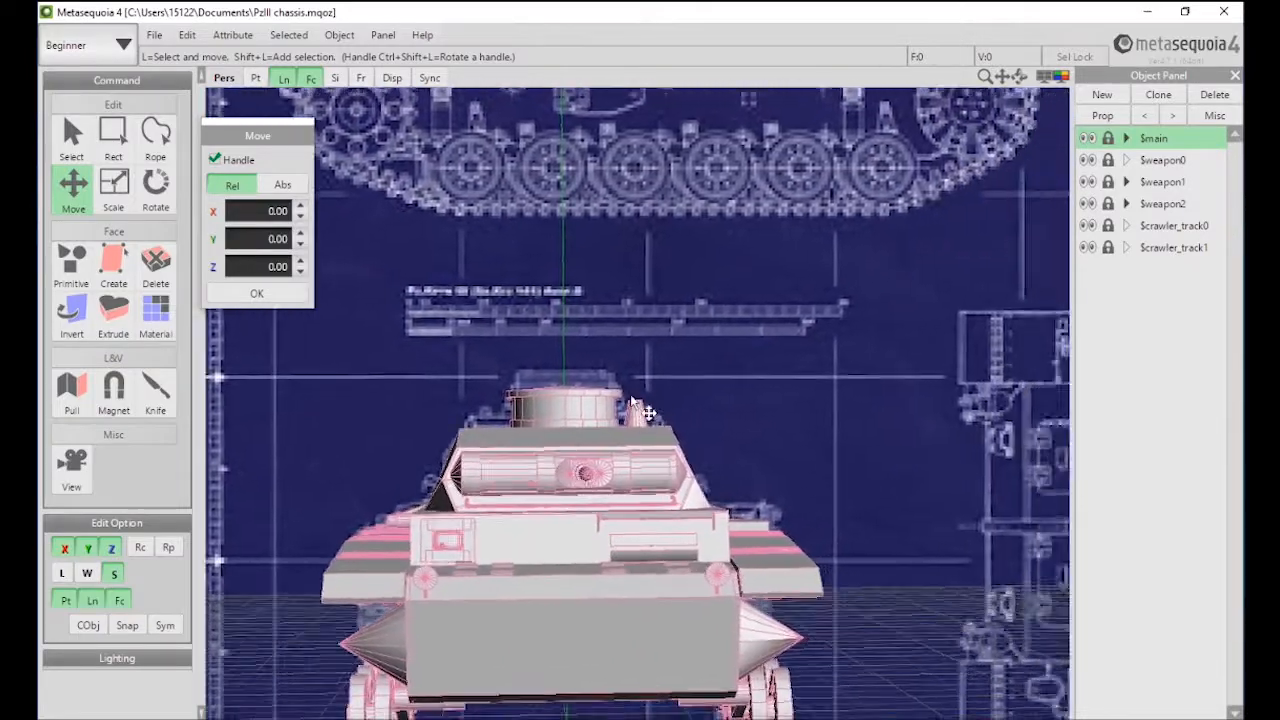
scroll(600, 390, down, 6)
right_drag(571, 380, 476, 390)
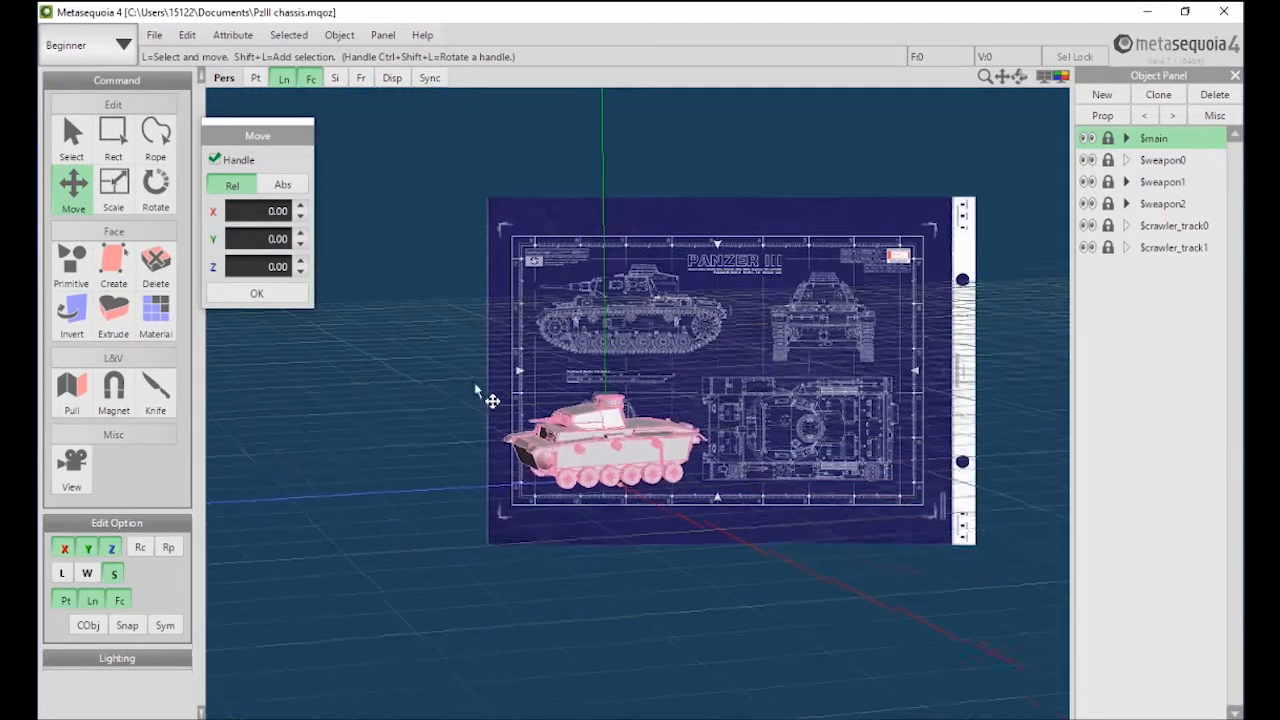
- Switch the command set from Beginner to Mapping and look through its system, UV editing and edit option commands
right_drag(734, 341, 826, 340)
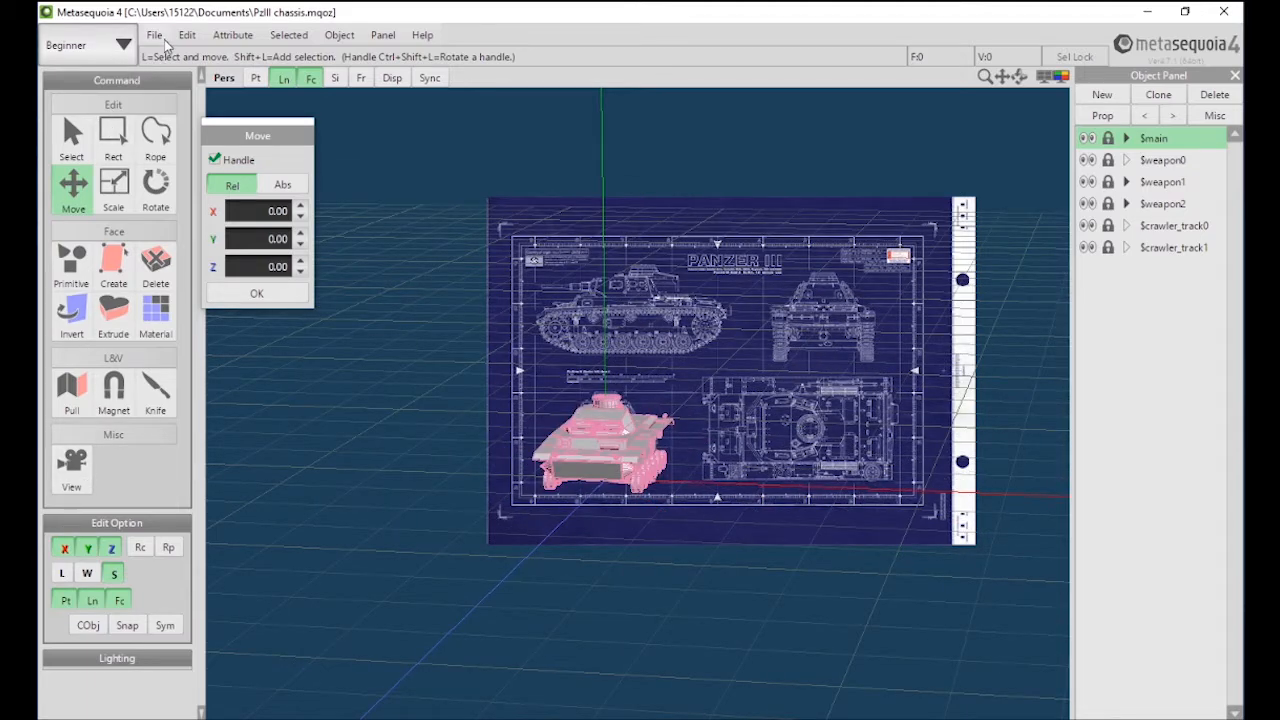
click(110, 55)
click(87, 138)
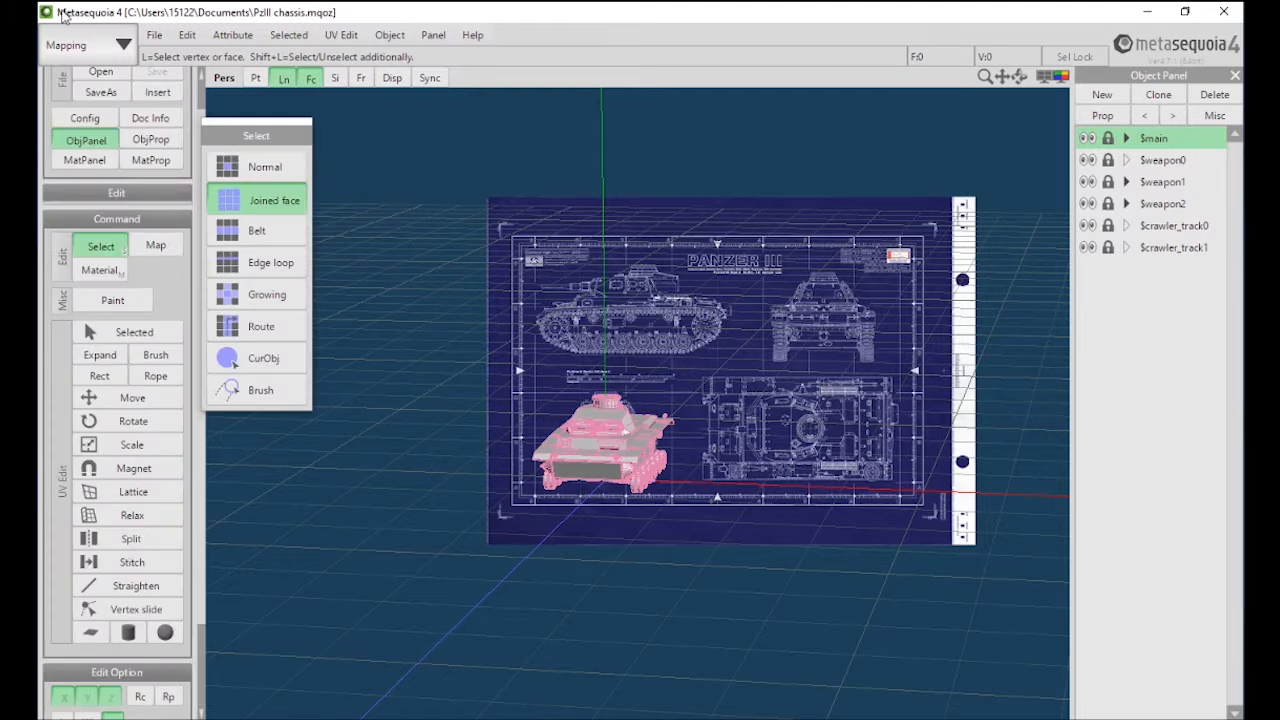
click(66, 52)
click(66, 52)
scroll(130, 540, down, 3)
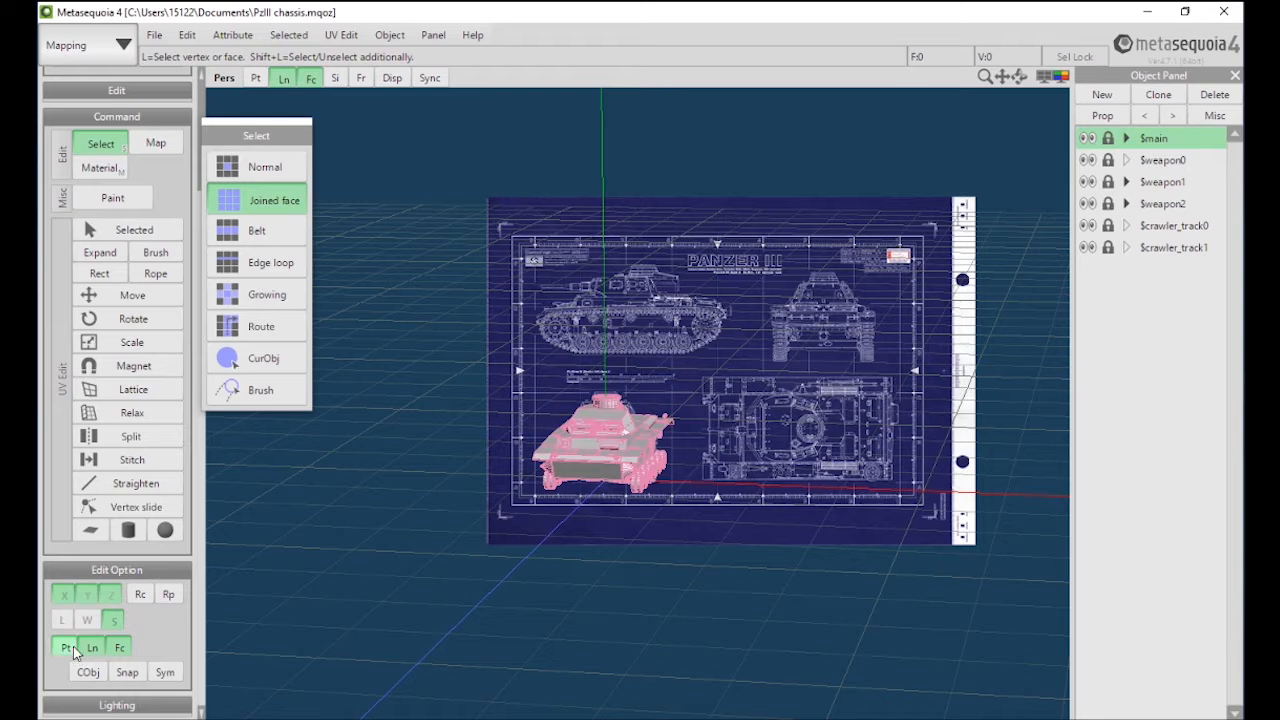
scroll(160, 470, up, 3)
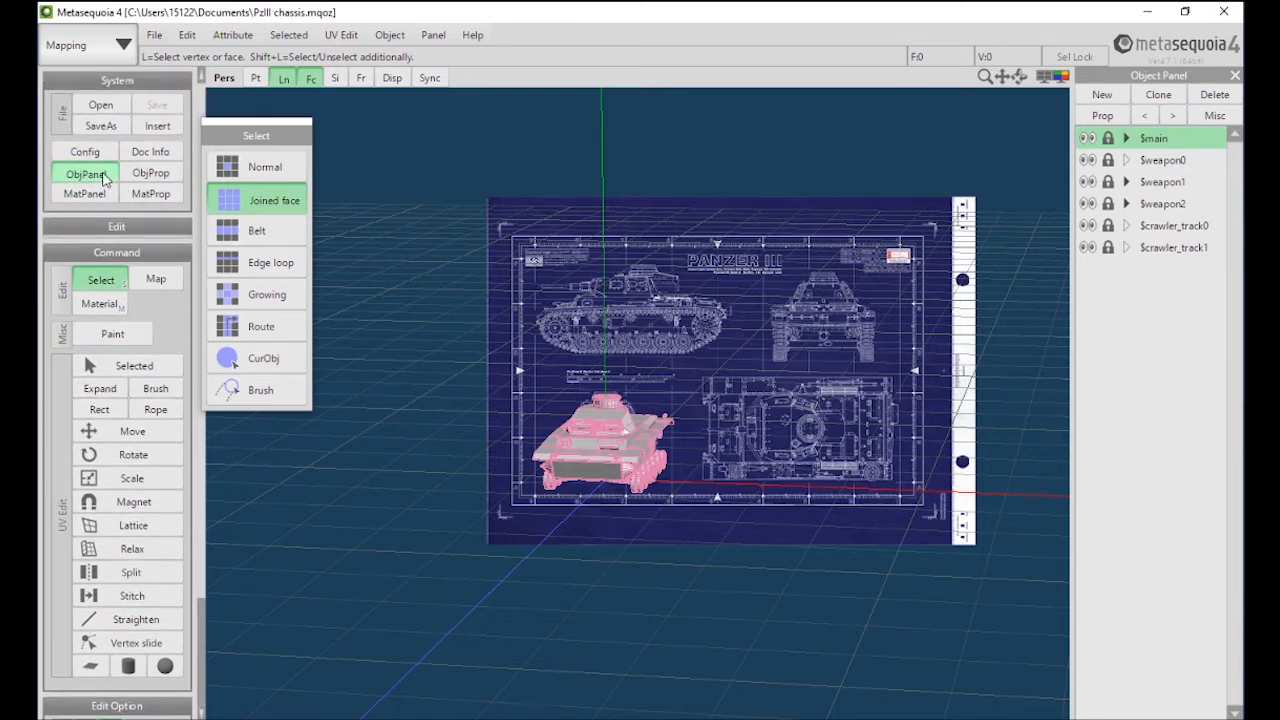
scroll(164, 595, down, 3)
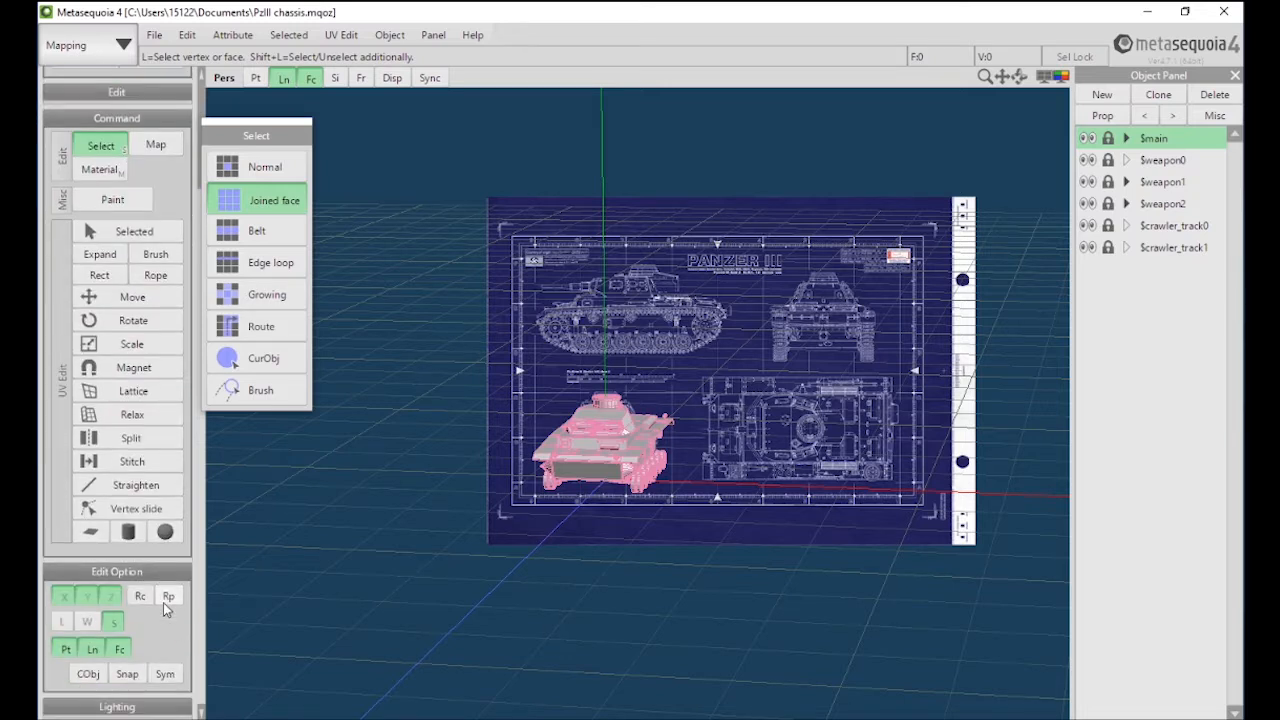
scroll(155, 672, up, 3)
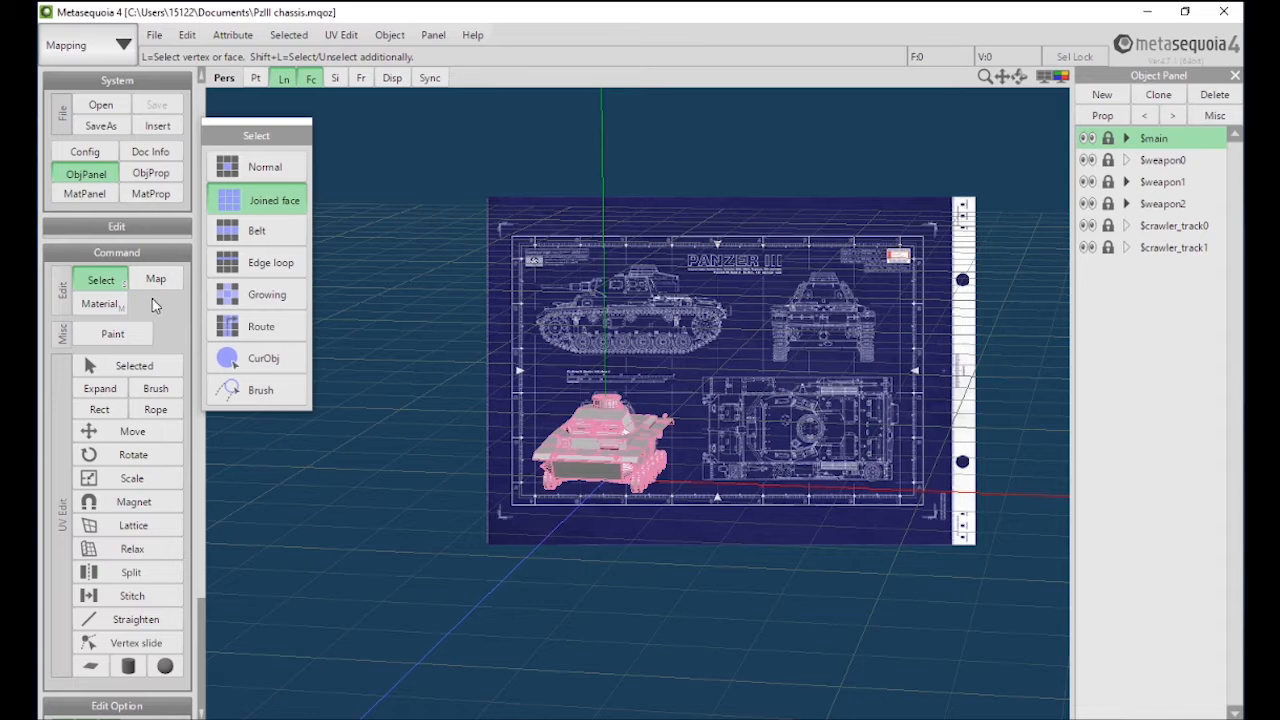
- Look through the Modeling (Icon) command set and return to the Beginner set
click(108, 45)
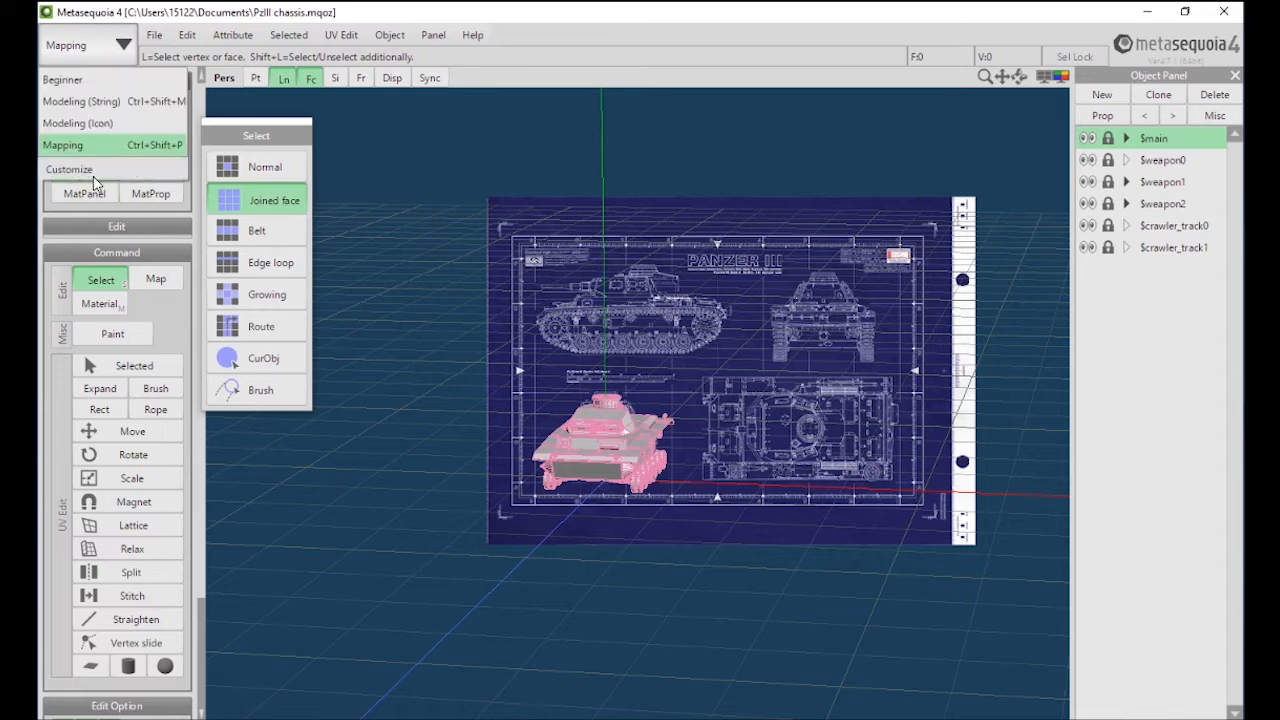
click(90, 123)
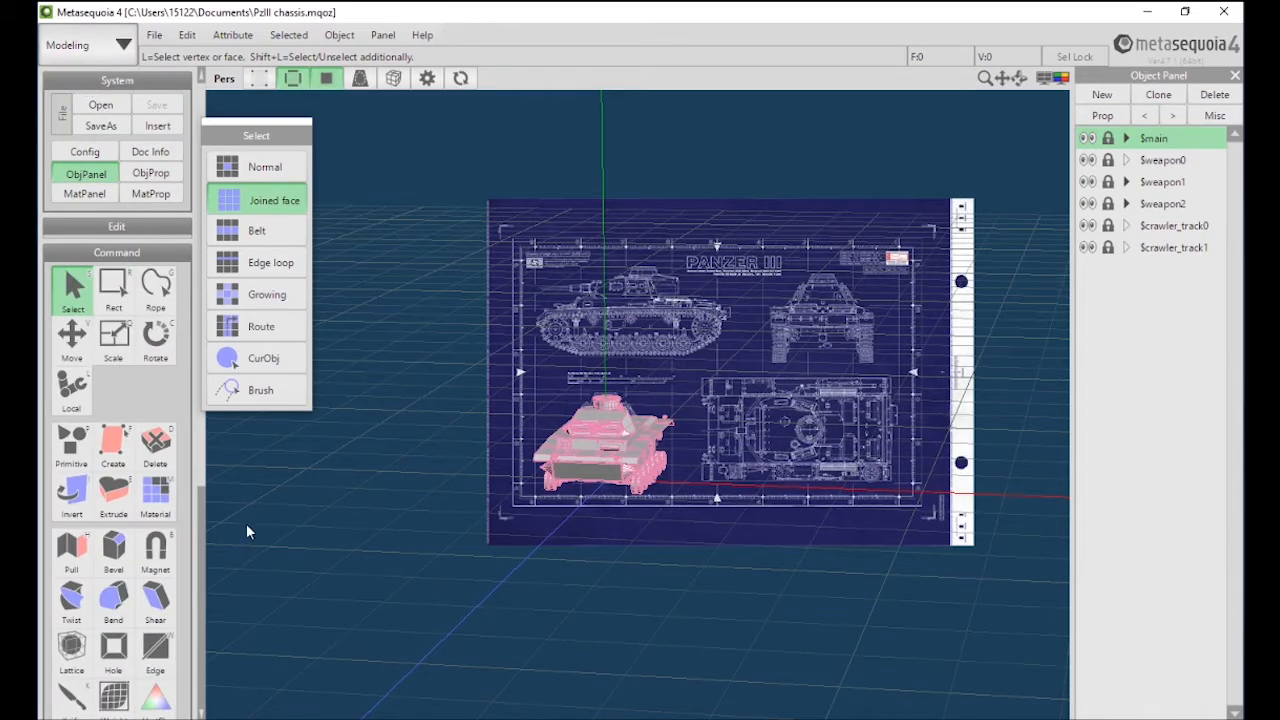
scroll(246, 530, down, 5)
scroll(181, 478, down, 5)
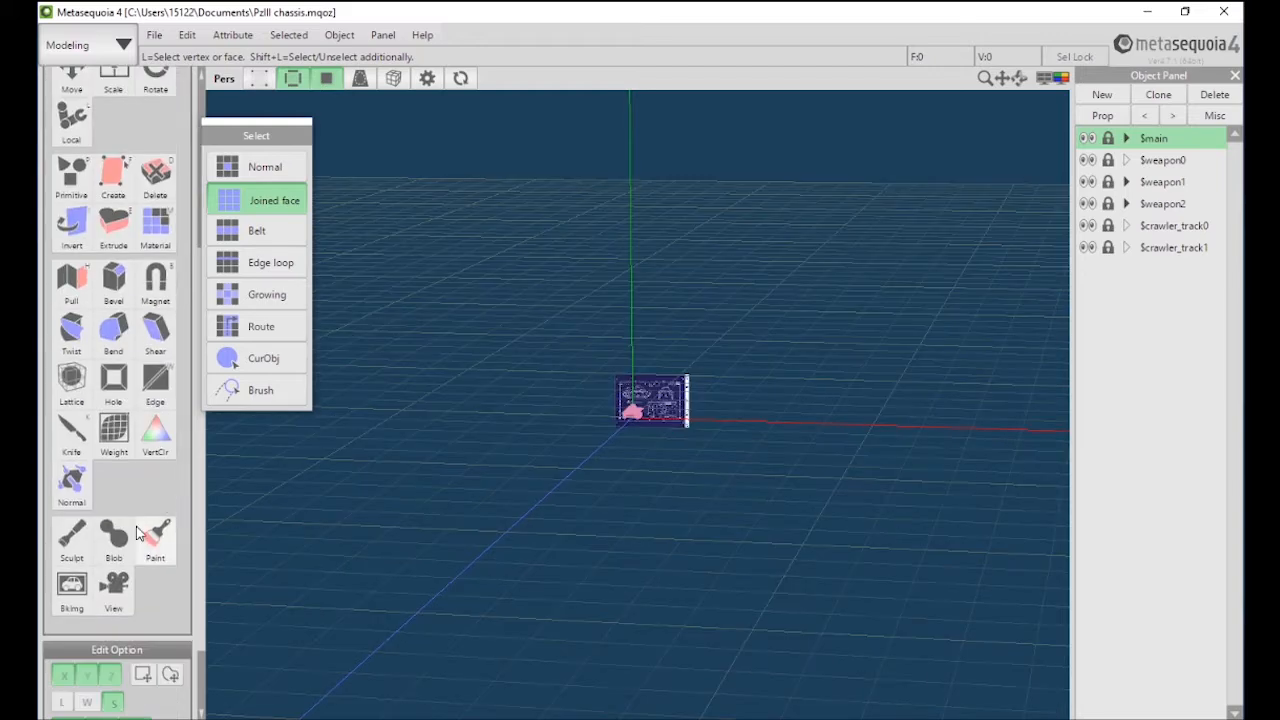
scroll(132, 537, up, 5)
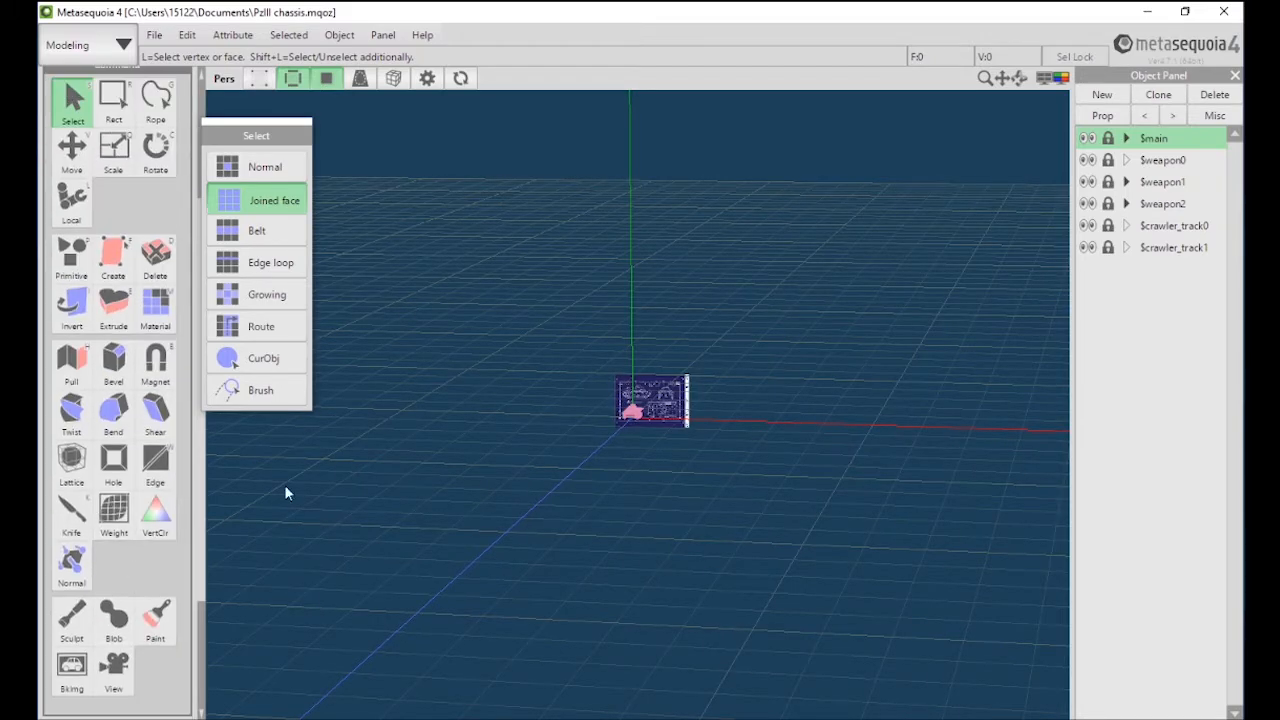
scroll(605, 461, up, 5)
right_drag(685, 493, 685, 483)
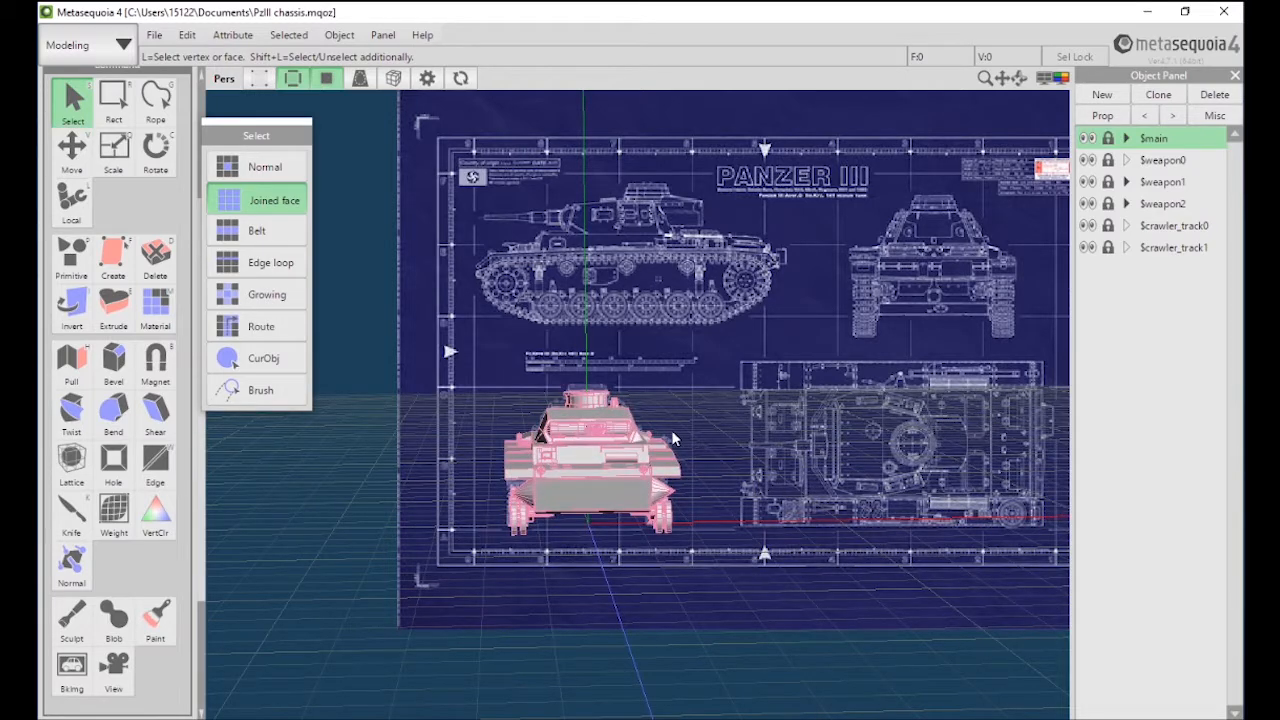
right_drag(673, 438, 676, 433)
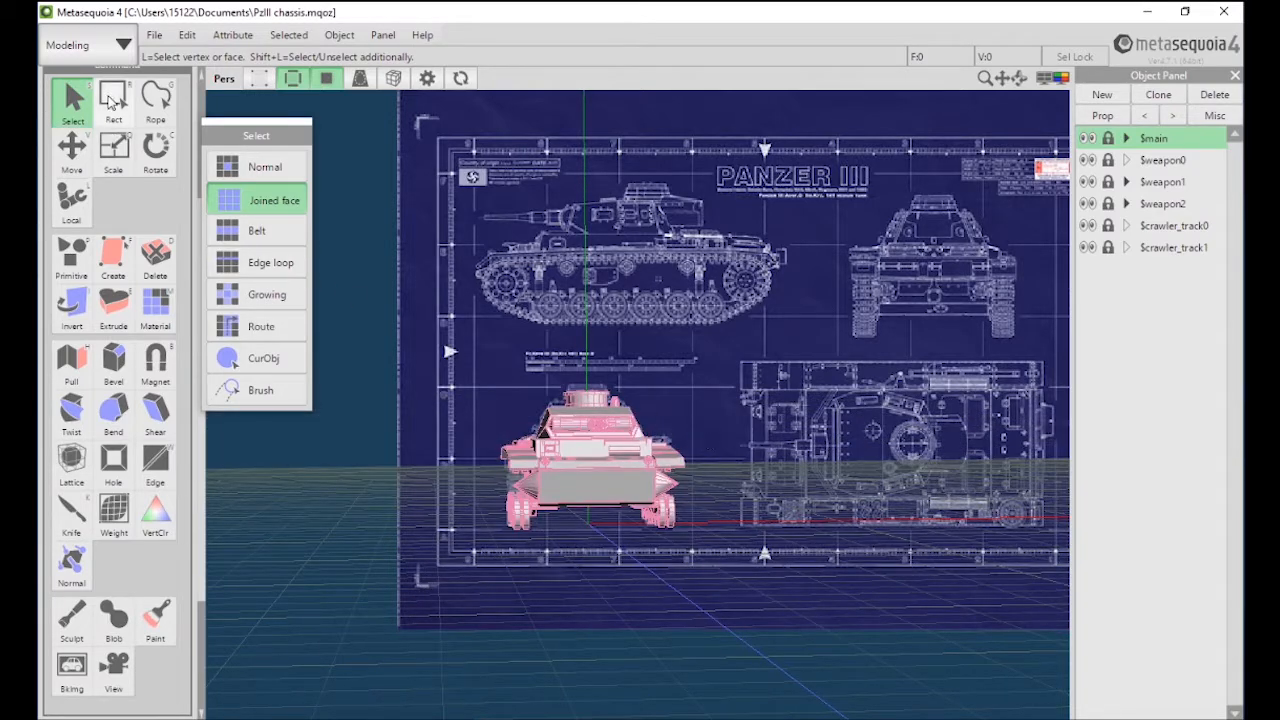
click(105, 45)
- Inspect the Panzer III's front plate, gun mantlet, turret sides and road wheels up close and from a distance
scroll(576, 376, up, 5)
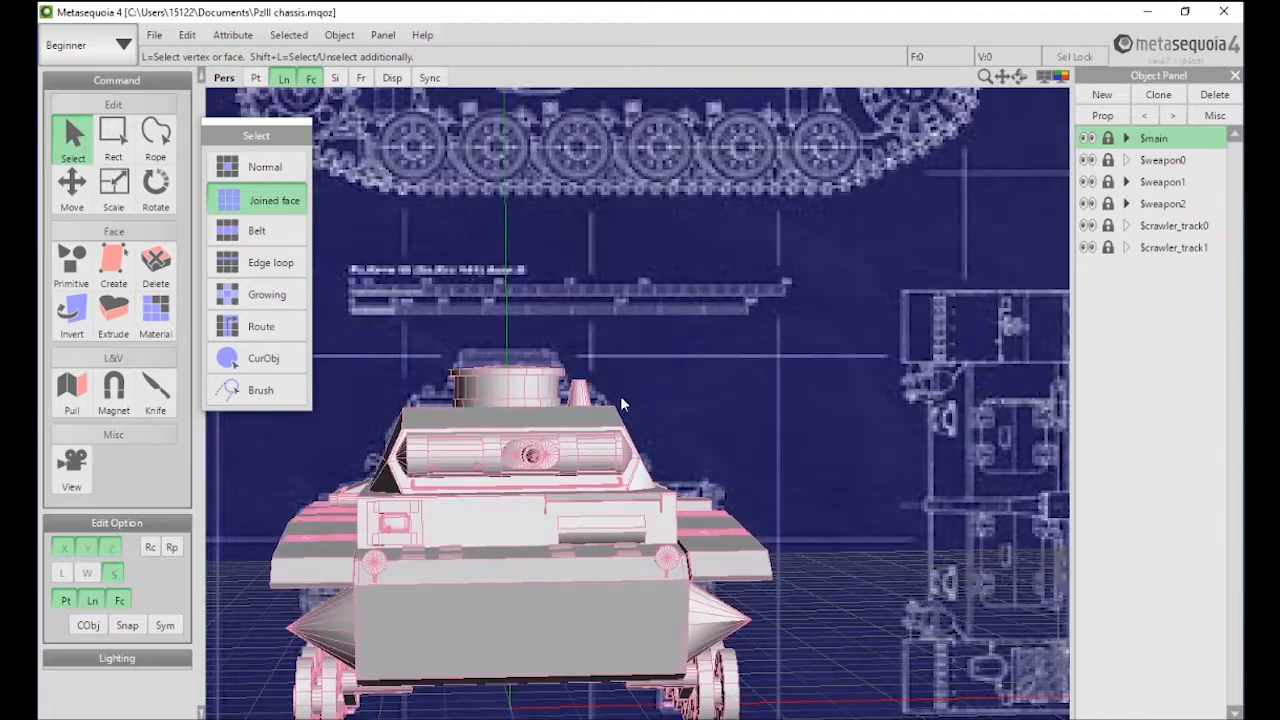
right_drag(620, 395, 771, 408)
scroll(771, 408, down, 2)
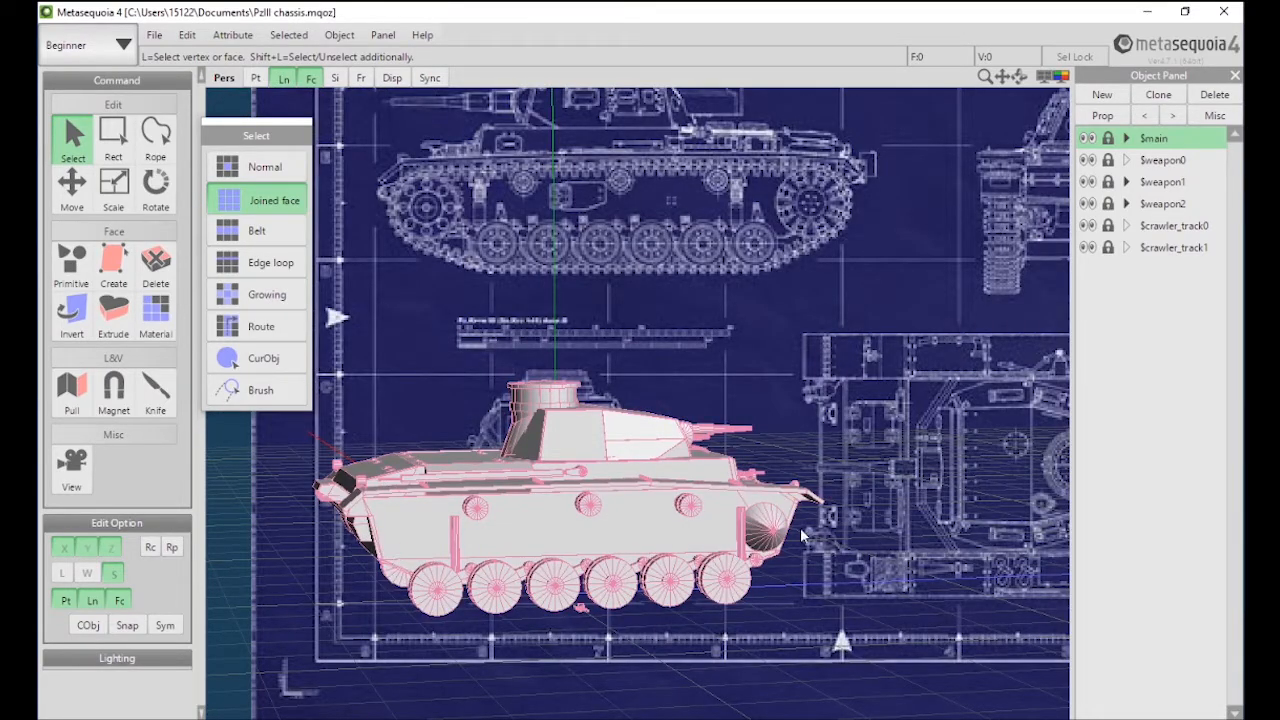
right_drag(771, 540, 605, 512)
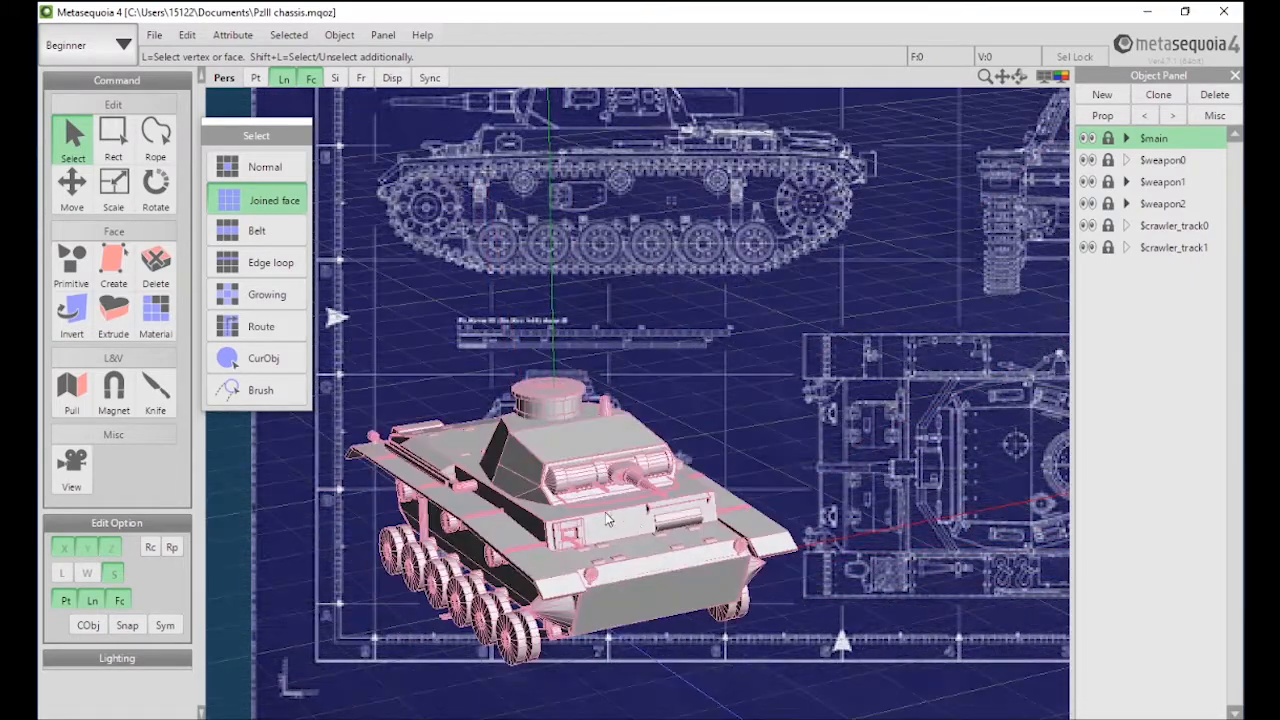
scroll(652, 549, up, 3)
mouse_move(681, 581)
right_down()
mouse_move(732, 566)
mouse_move(703, 578)
right_up()
scroll(622, 572, up, 5)
middle_drag(622, 568, 493, 208)
scroll(566, 250, down, 3)
right_drag(569, 252, 724, 273)
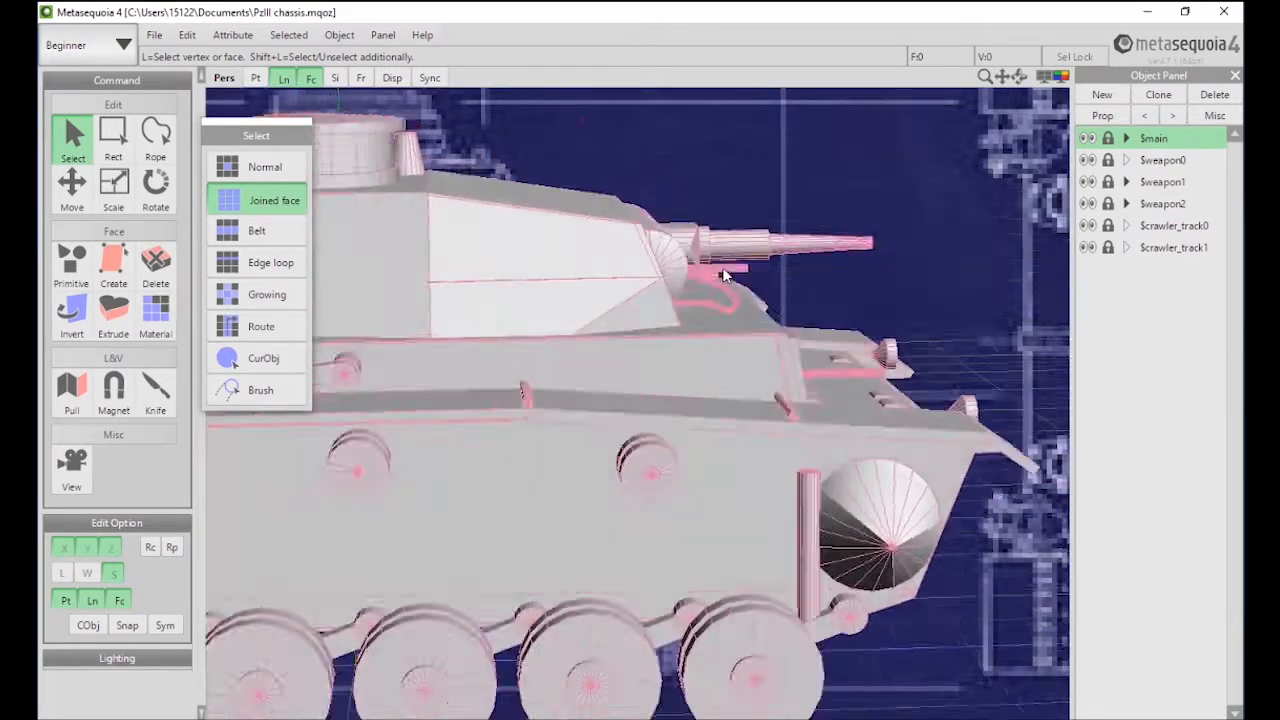
scroll(724, 273, down, 5)
right_drag(735, 352, 455, 355)
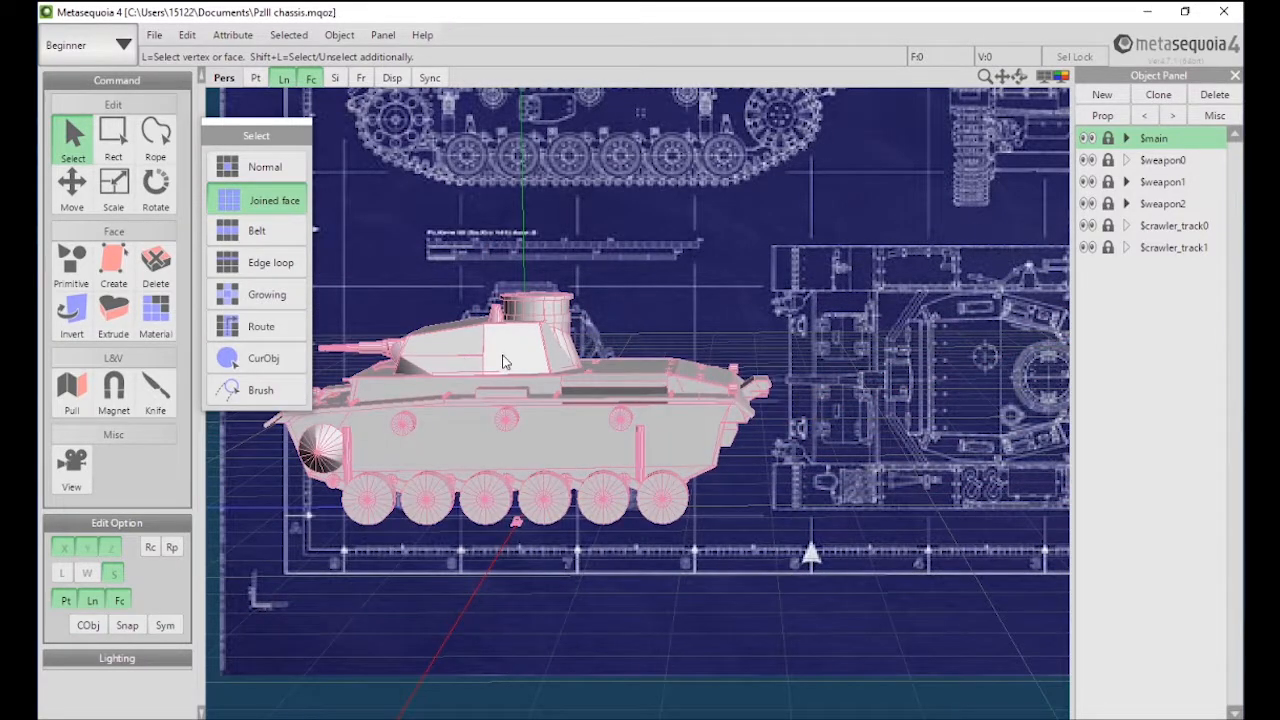
- Examine the Panzer III from its sides, rear, underside and above, including the engine deck and lower rear plates
scroll(525, 362, up, 4)
scroll(663, 385, down, 4)
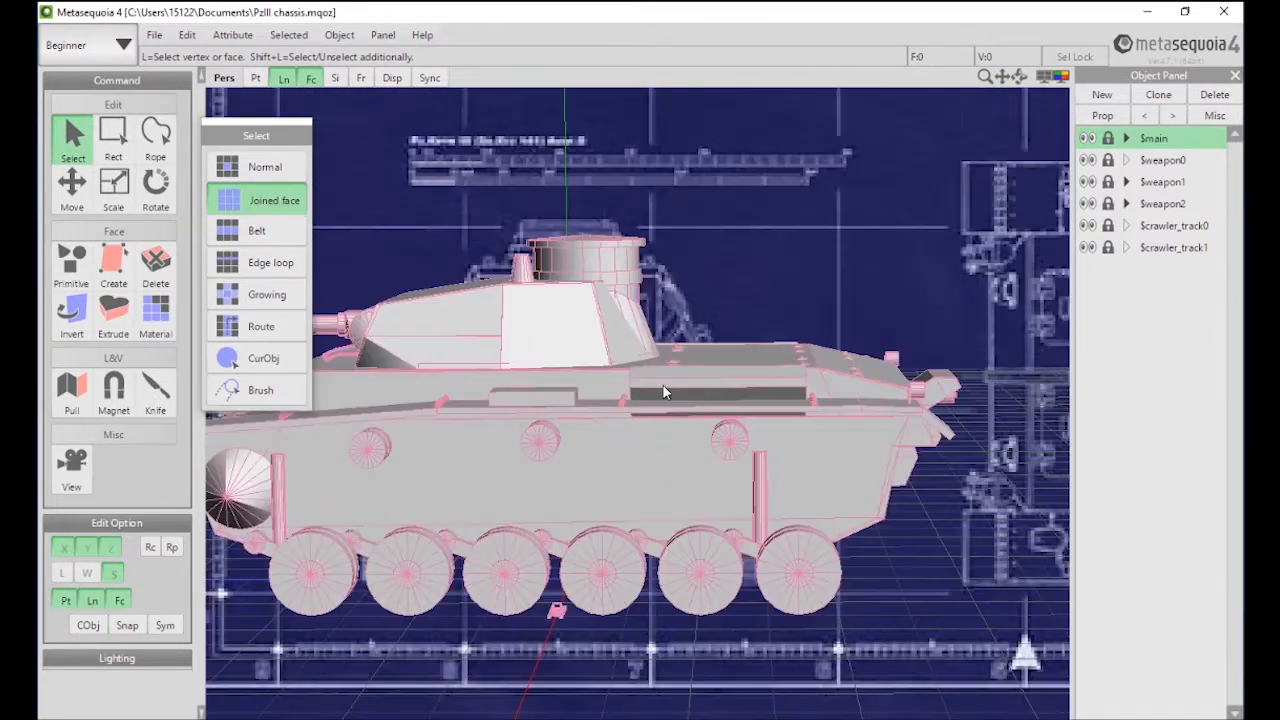
right_drag(876, 390, 773, 405)
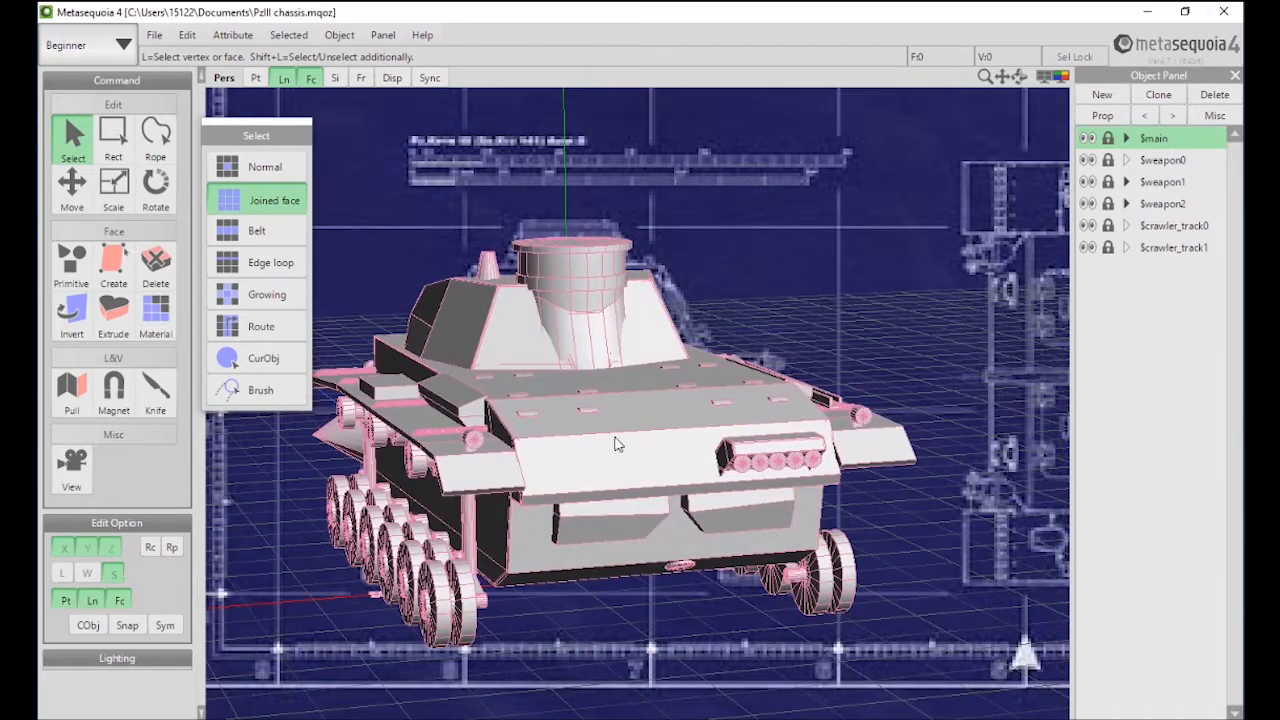
right_drag(530, 441, 768, 435)
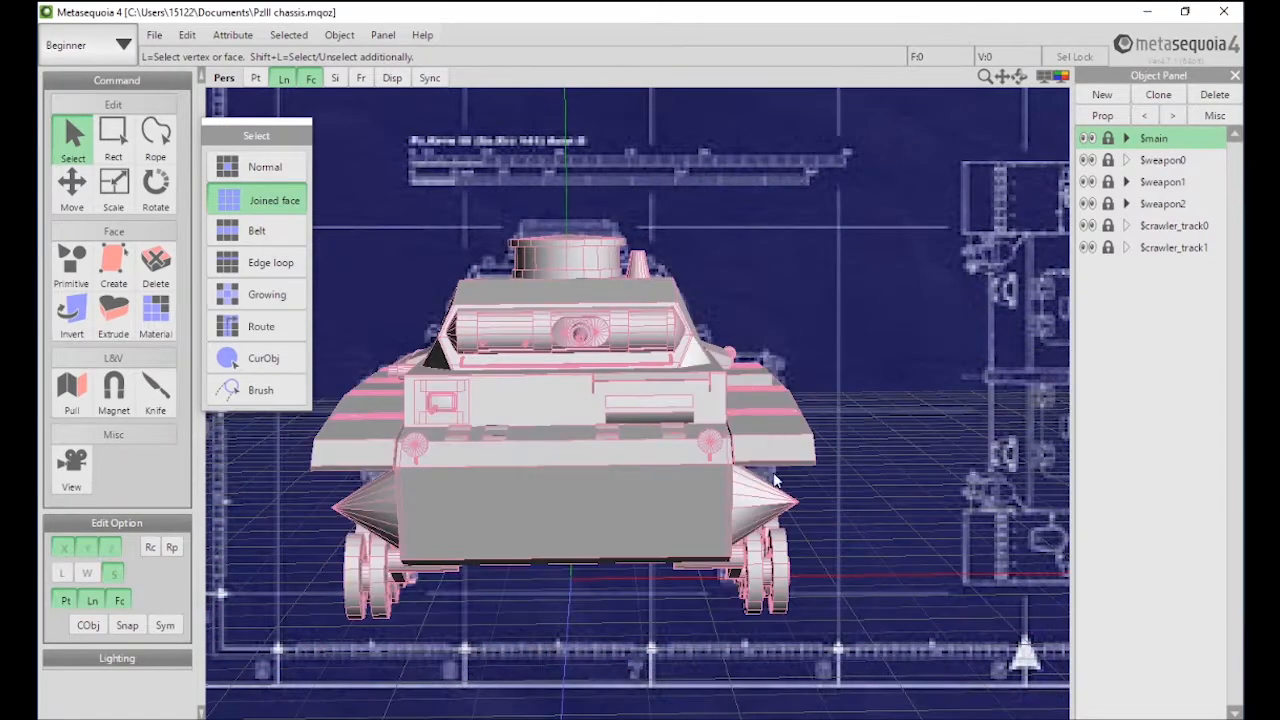
right_drag(786, 540, 748, 533)
right_drag(560, 440, 784, 466)
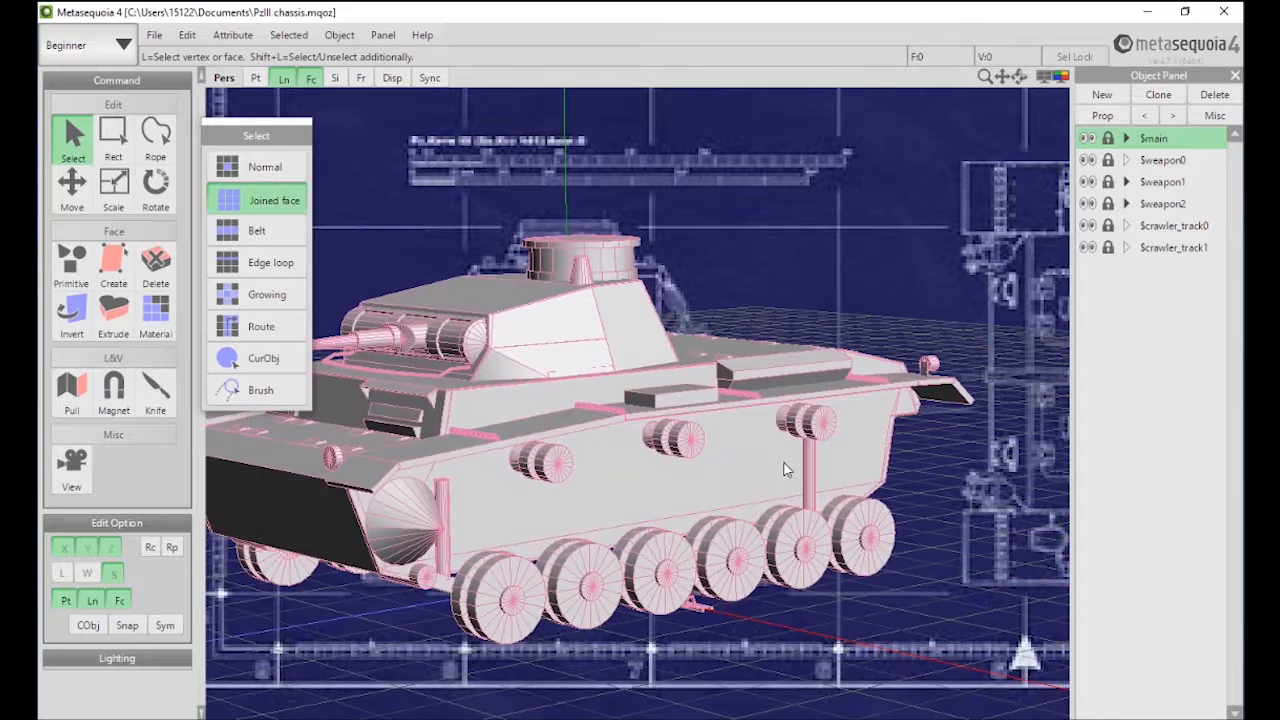
right_drag(430, 496, 505, 522)
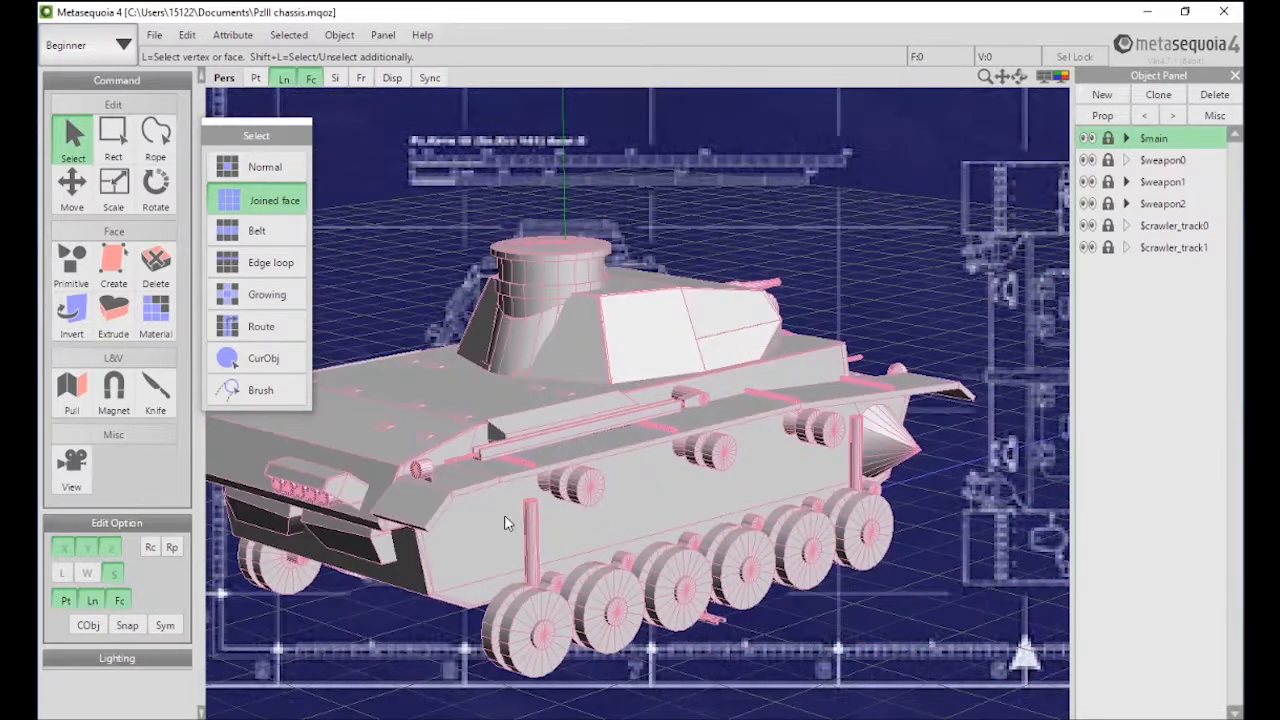
right_drag(338, 594, 510, 405)
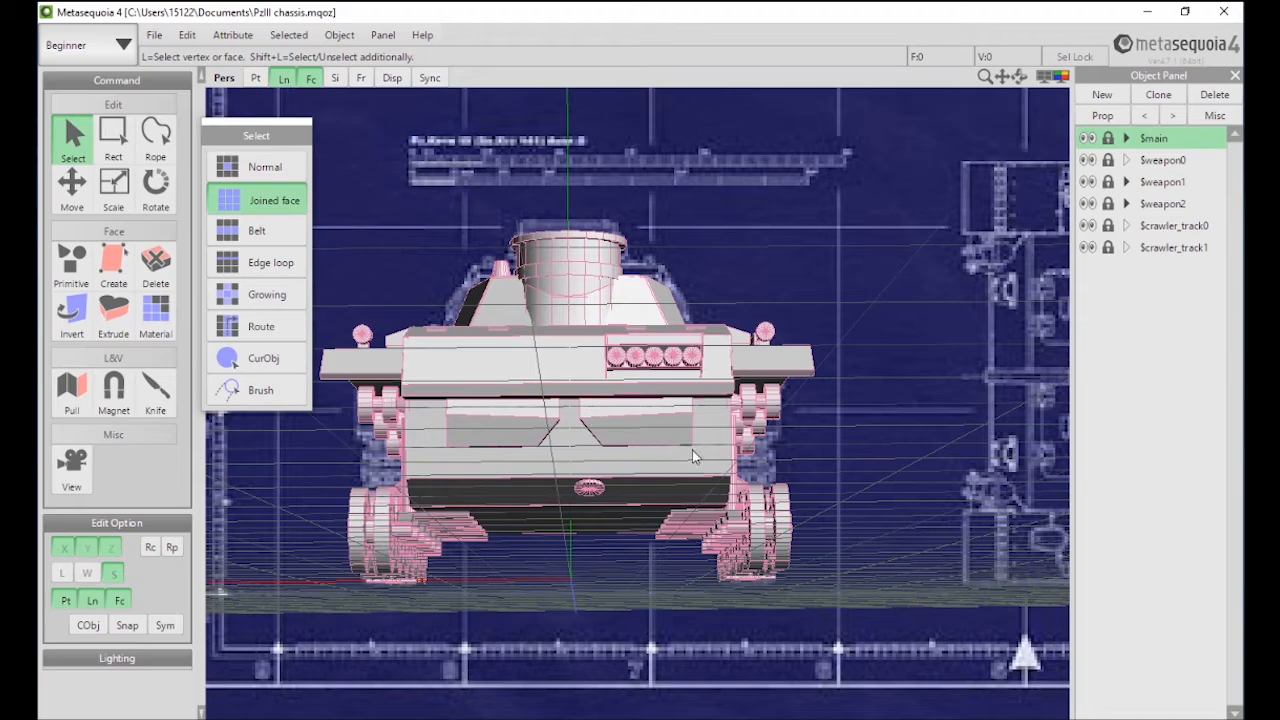
right_drag(564, 447, 637, 458)
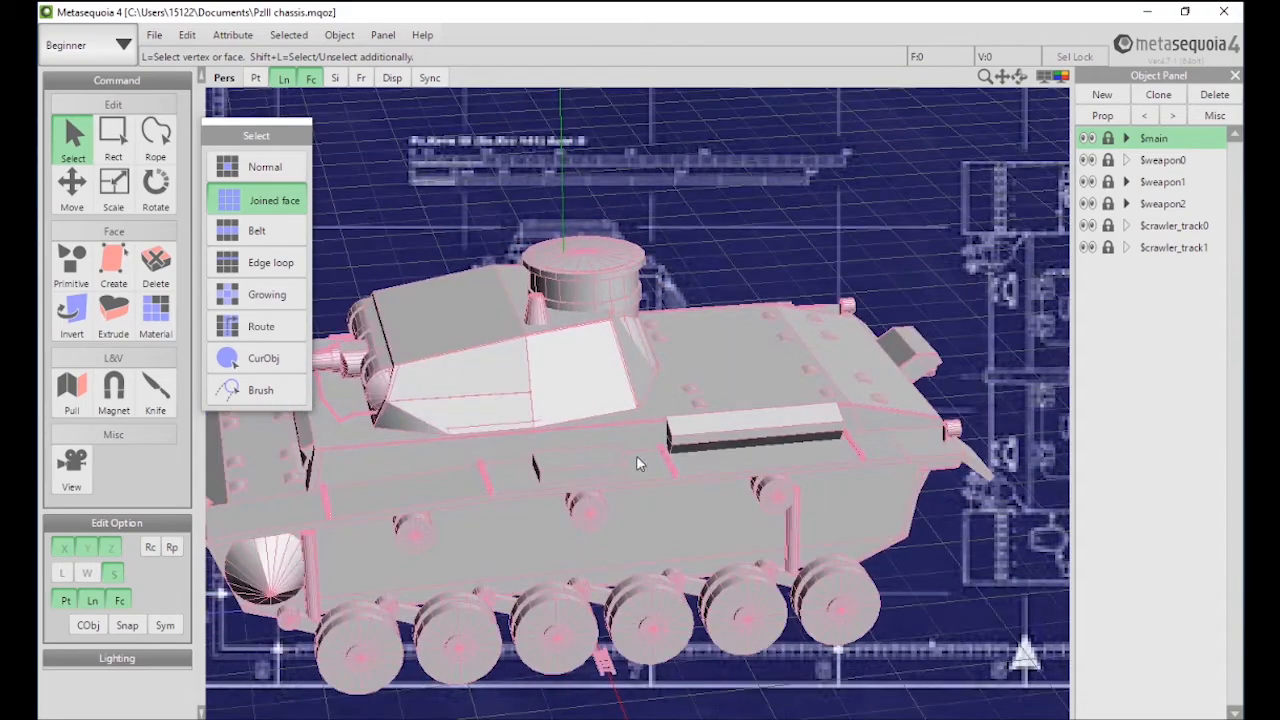
right_drag(840, 505, 261, 429)
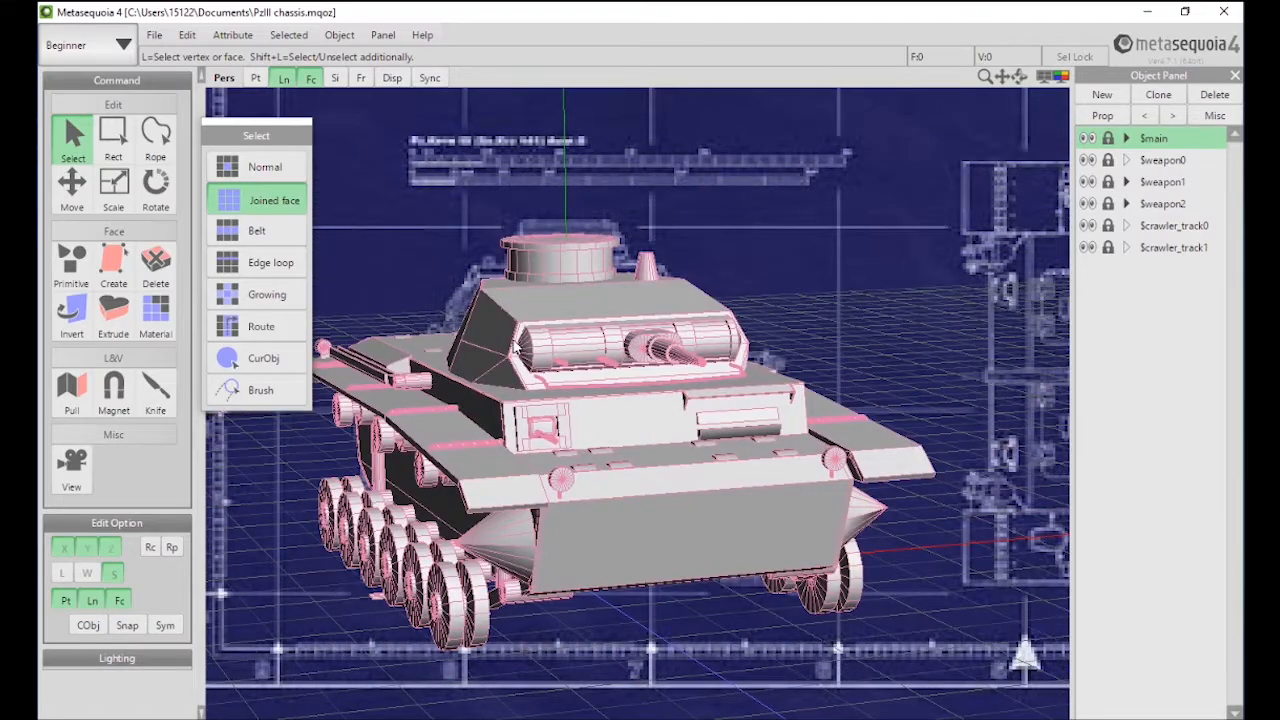
mouse_move(516, 346)
right_down()
mouse_move(609, 401)
mouse_move(690, 391)
mouse_move(525, 331)
right_up()
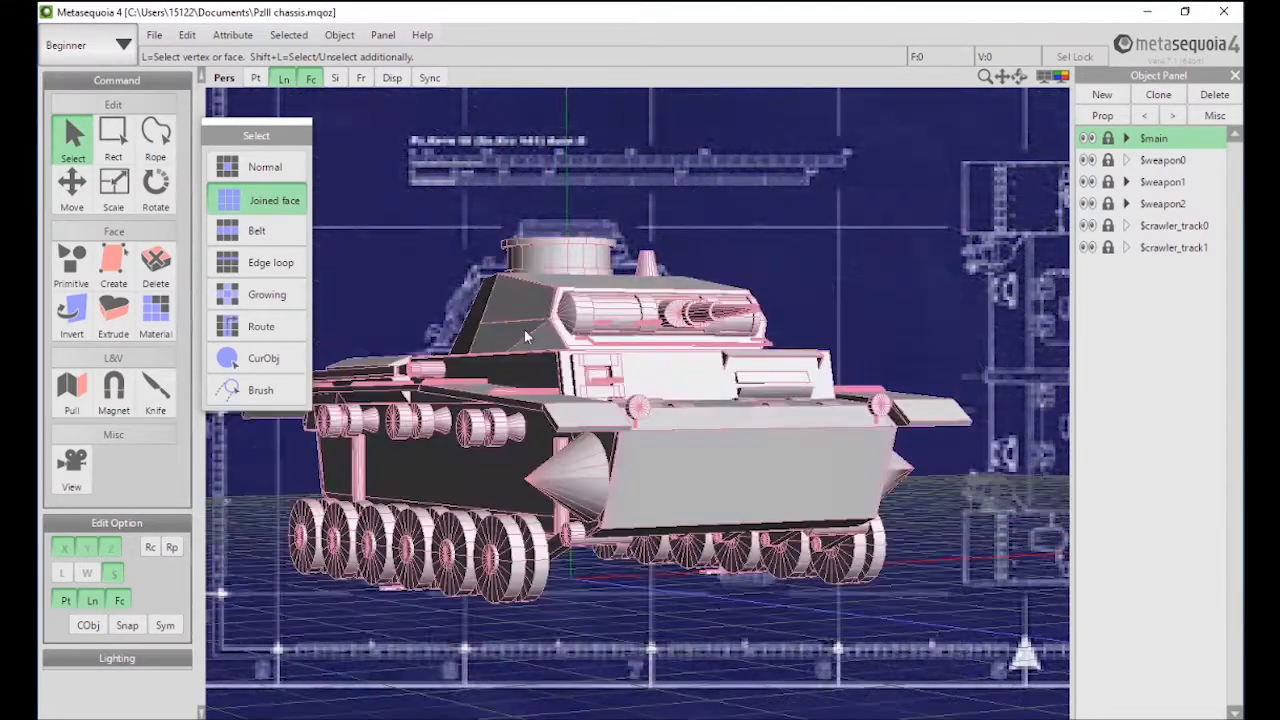
- Toggle the visibility of the $main object off and on, leaving it shown
click(1087, 138)
click(1087, 138)
click(1087, 138)
click(1087, 138)
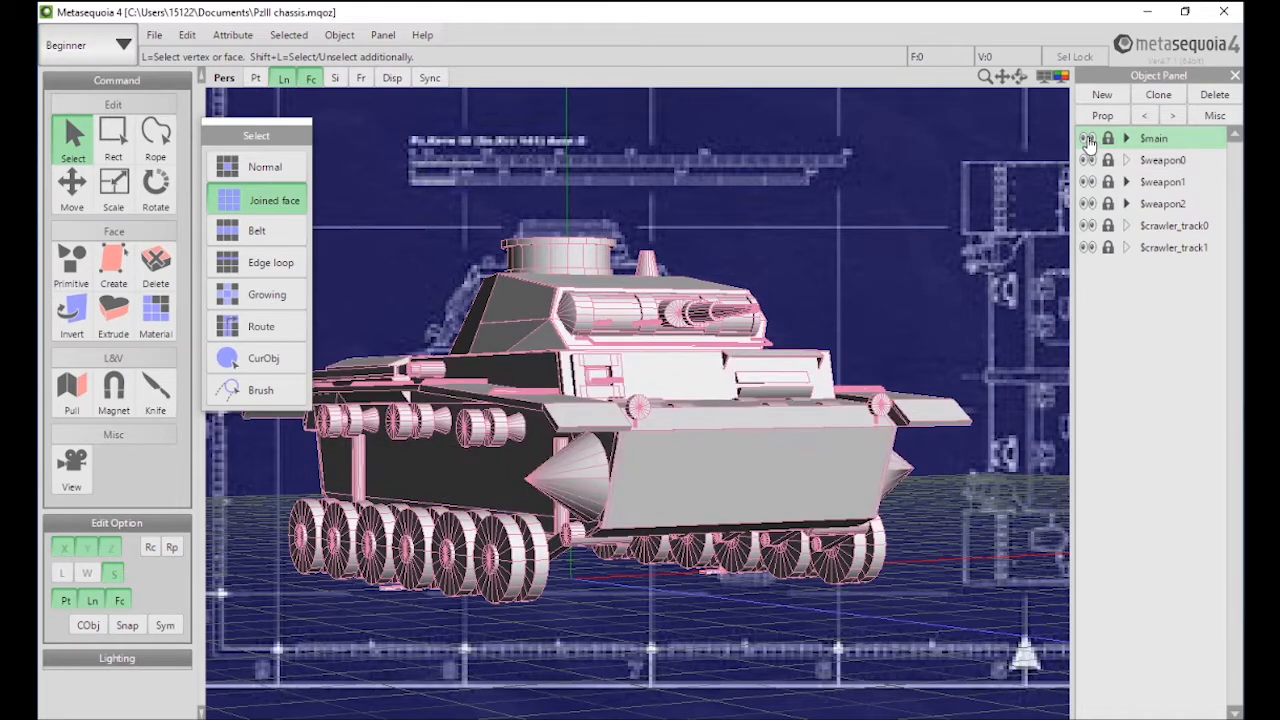
click(1087, 138)
click(1087, 138)
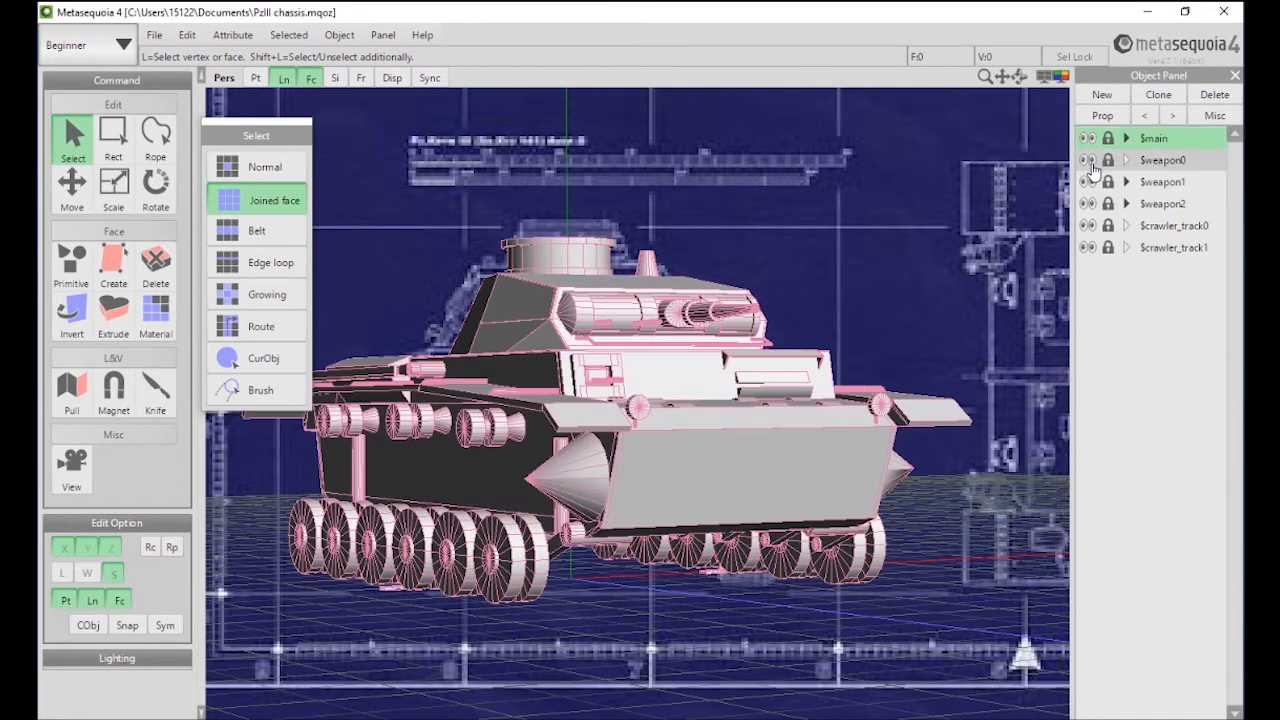
- Hide and show the $weapon0 turret and the $crawler_track1 object again, viewing the tank from above the front
click(1088, 162)
click(1088, 162)
click(1088, 162)
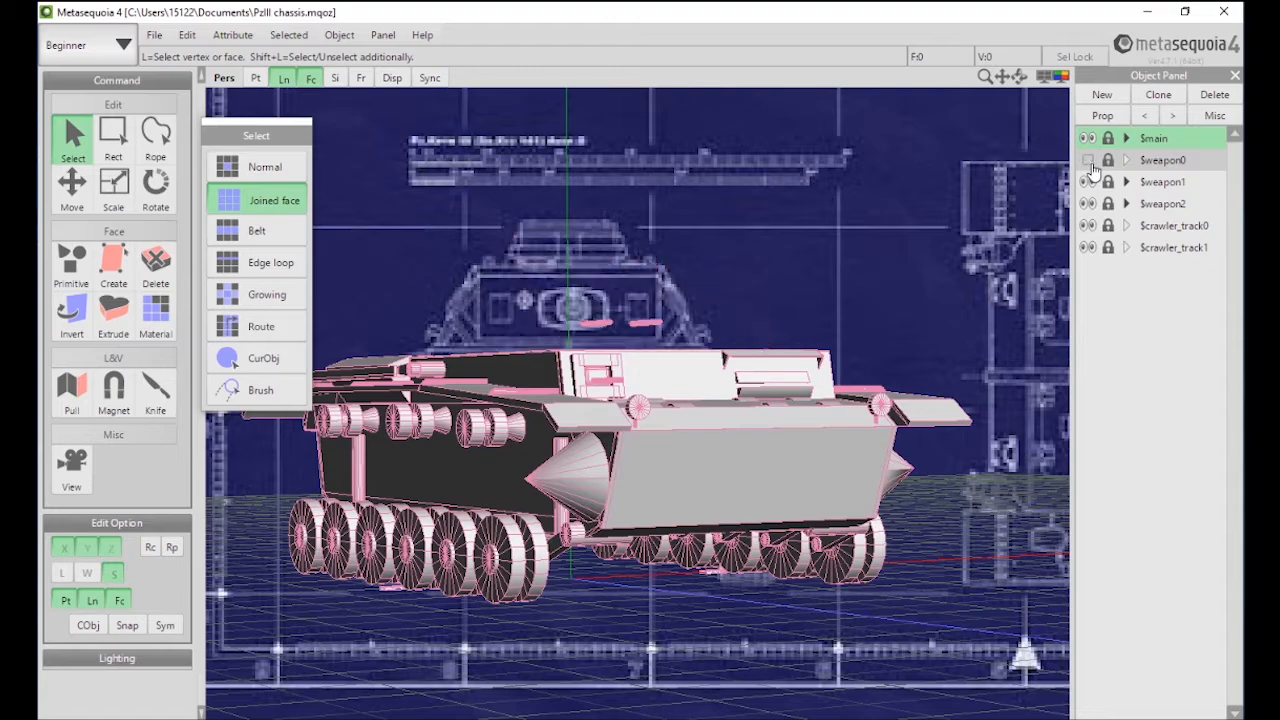
click(1088, 162)
right_drag(798, 299, 631, 377)
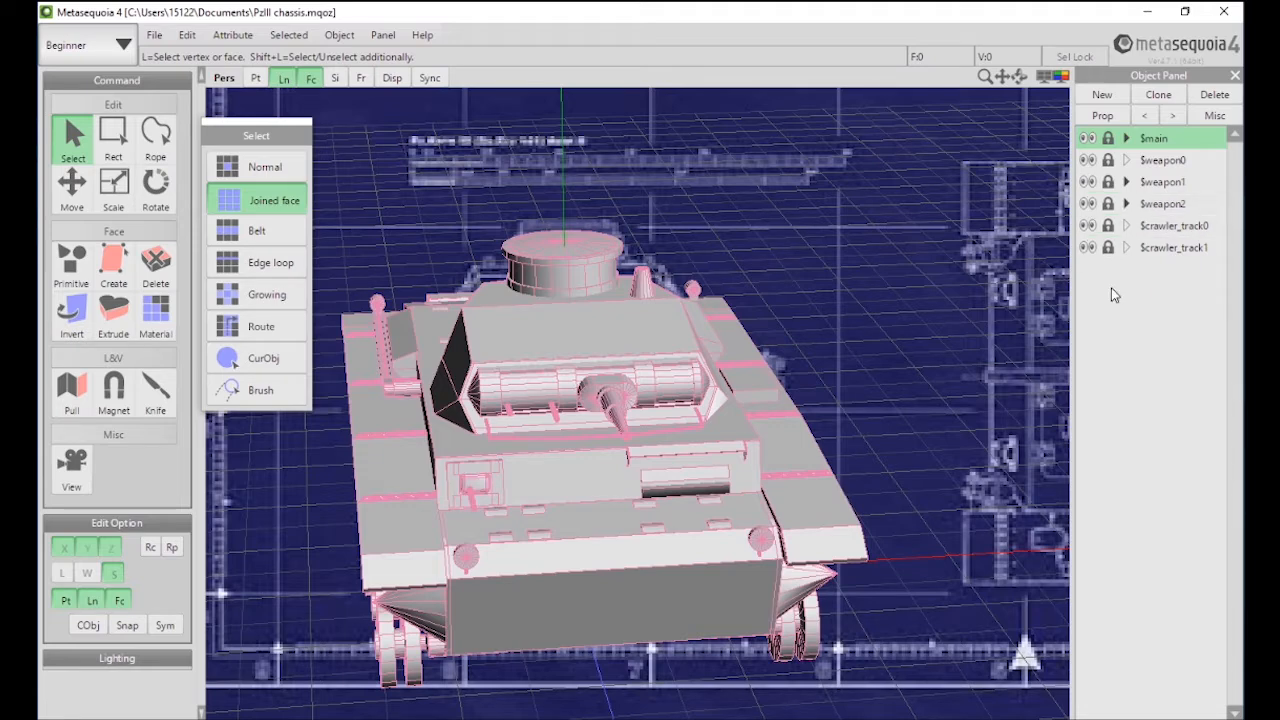
click(1089, 250)
click(1089, 250)
mouse_move(630, 418)
right_down()
mouse_move(741, 391)
mouse_move(642, 411)
mouse_move(470, 403)
mouse_move(641, 401)
mouse_move(620, 440)
right_up()
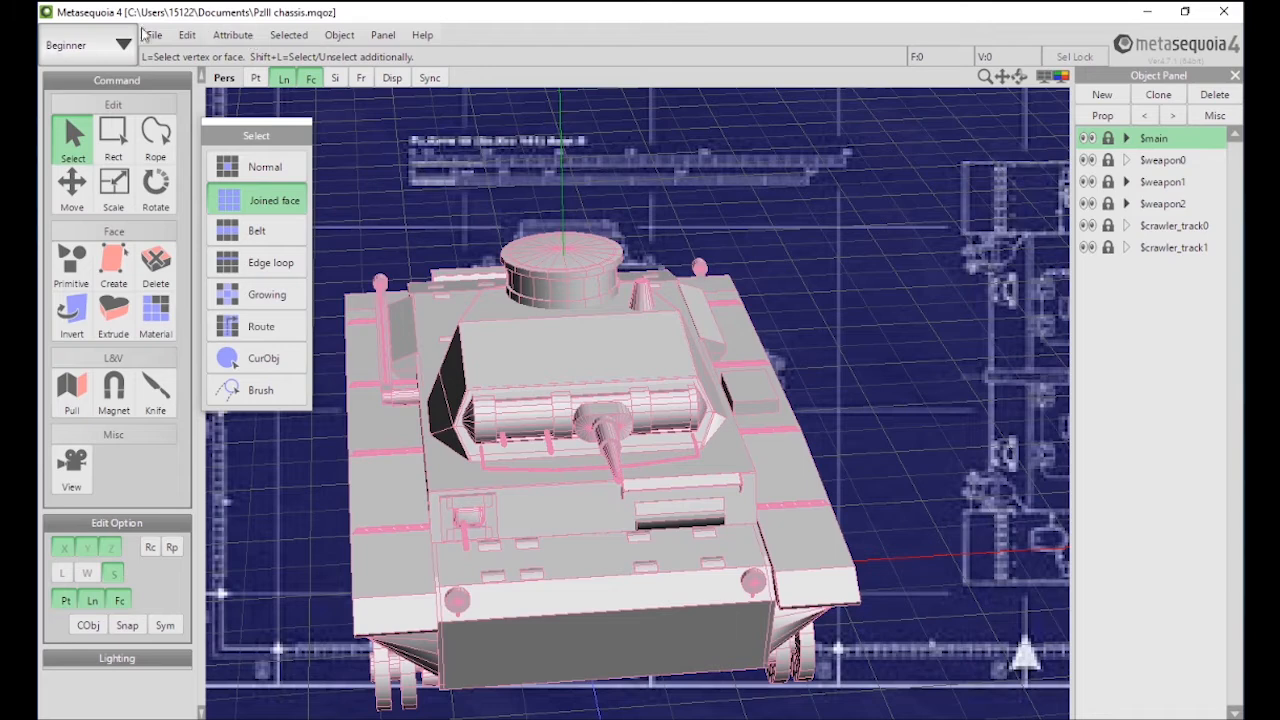
- Open the model file MT-1-Blitz.mqoz from the Documents folder, discarding the changes to the current document
click(160, 34)
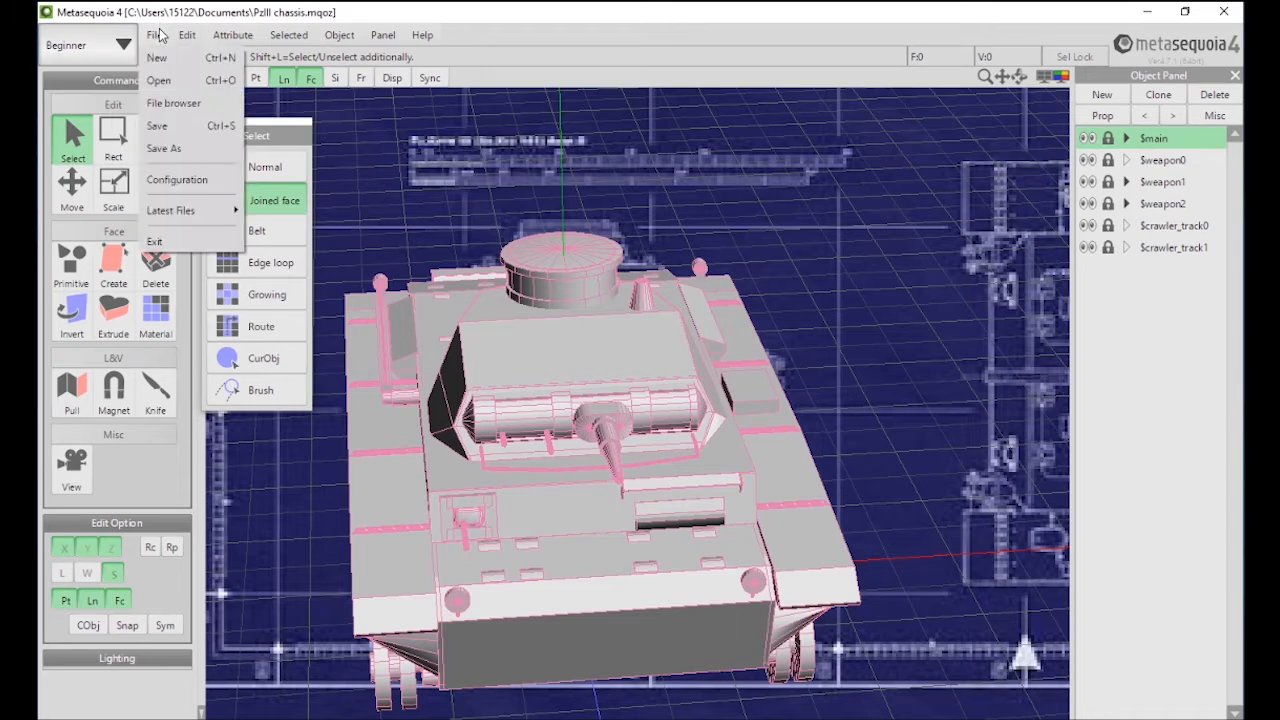
click(159, 80)
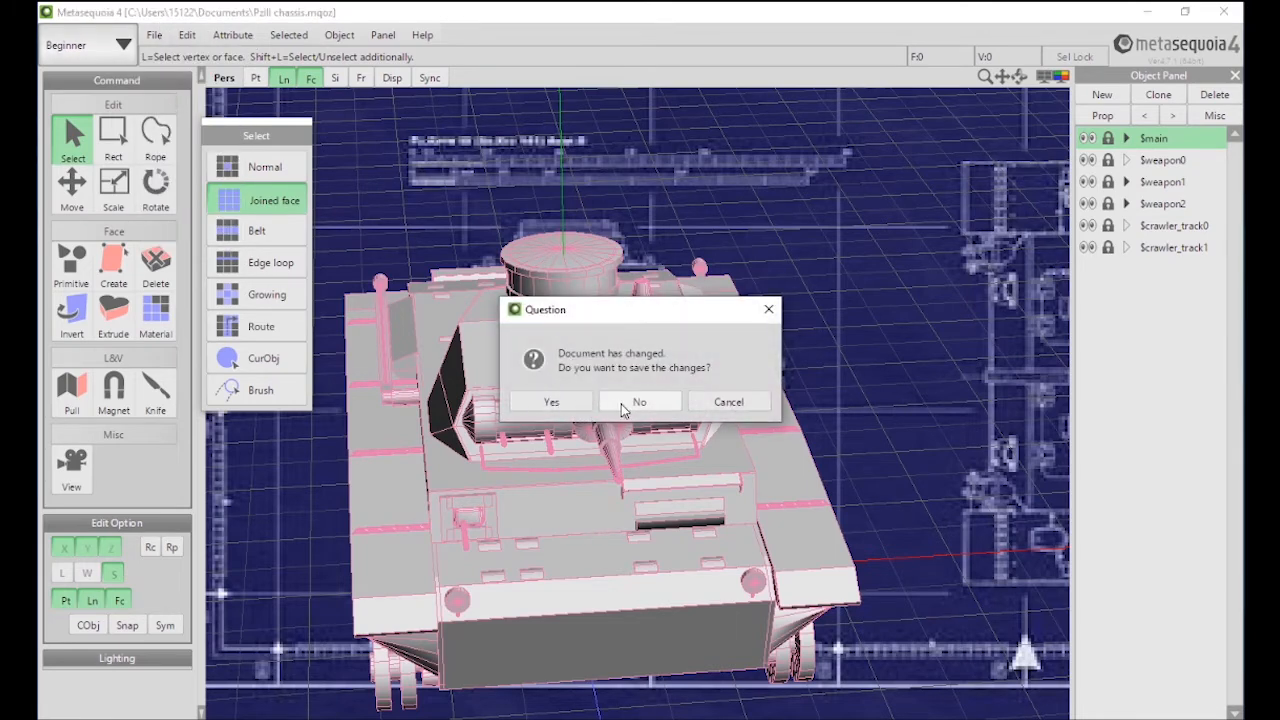
click(622, 404)
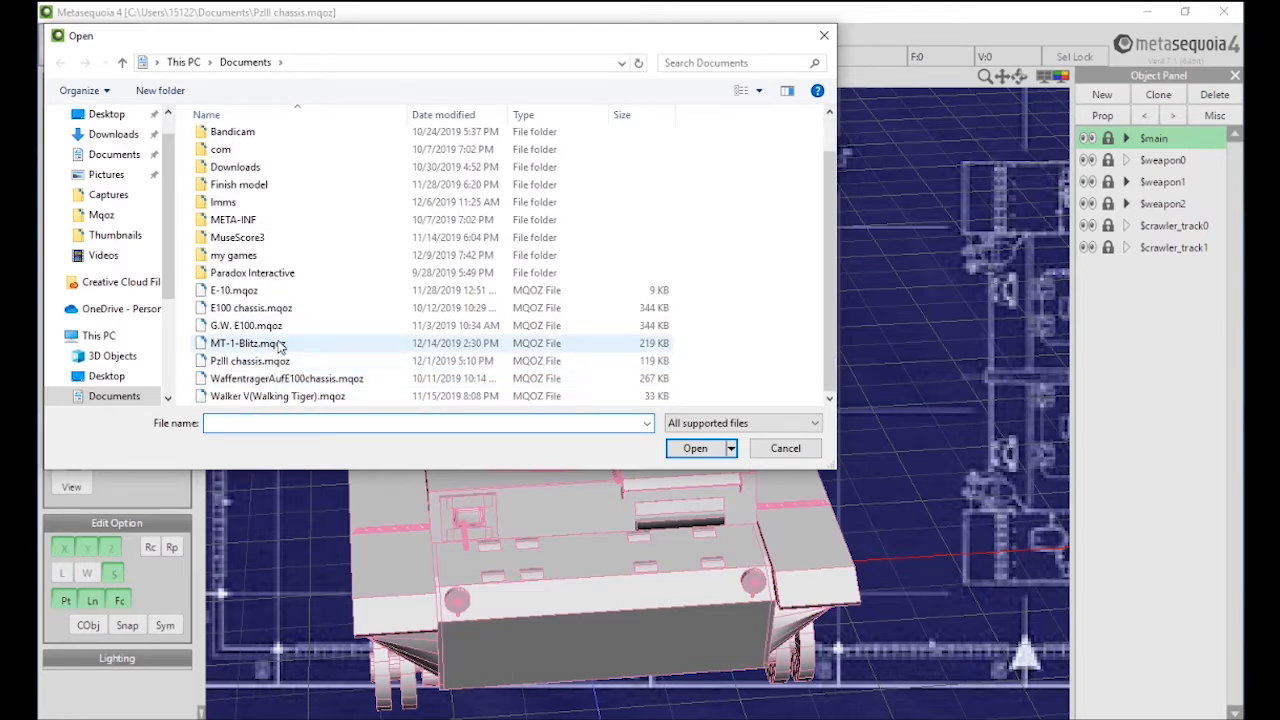
double_click(278, 344)
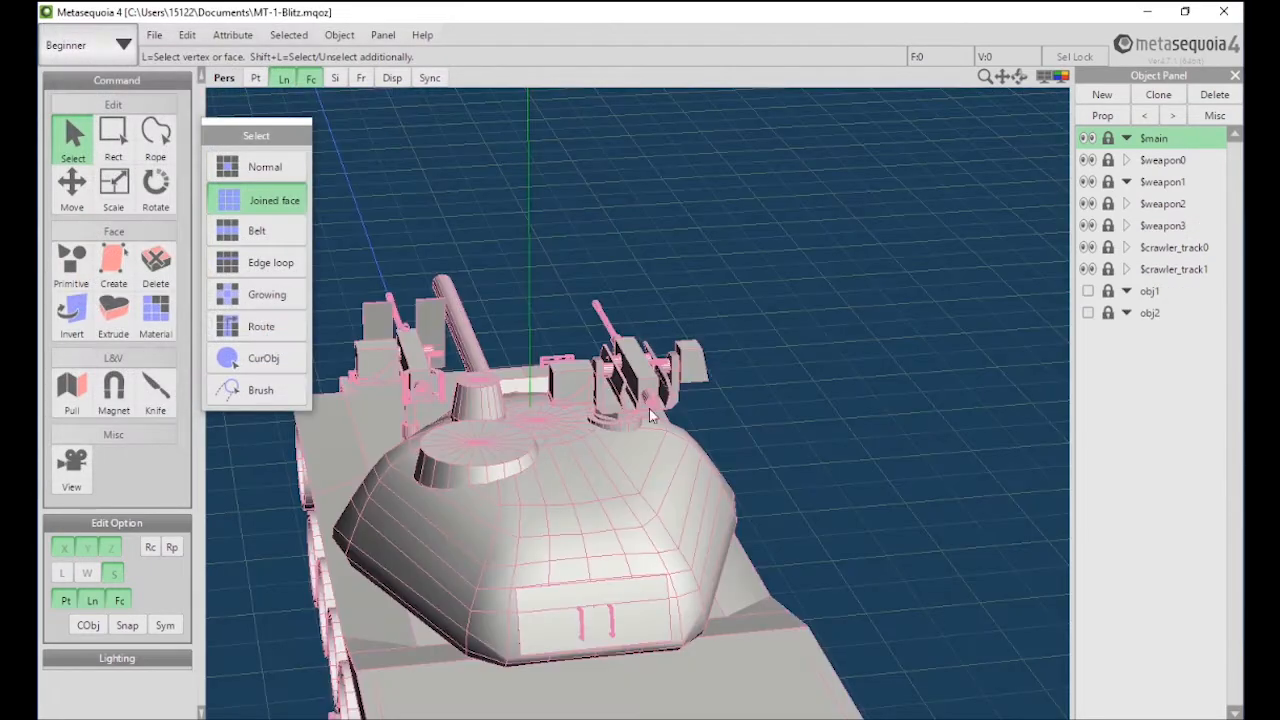
- Examine the MT-1-Blitz tank's side profile, including the turret, road wheels, hull front and main gun barrel
scroll(969, 349, down, 5)
right_drag(494, 409, 498, 338)
scroll(677, 343, up, 5)
scroll(798, 618, down, 10)
scroll(772, 510, up, 10)
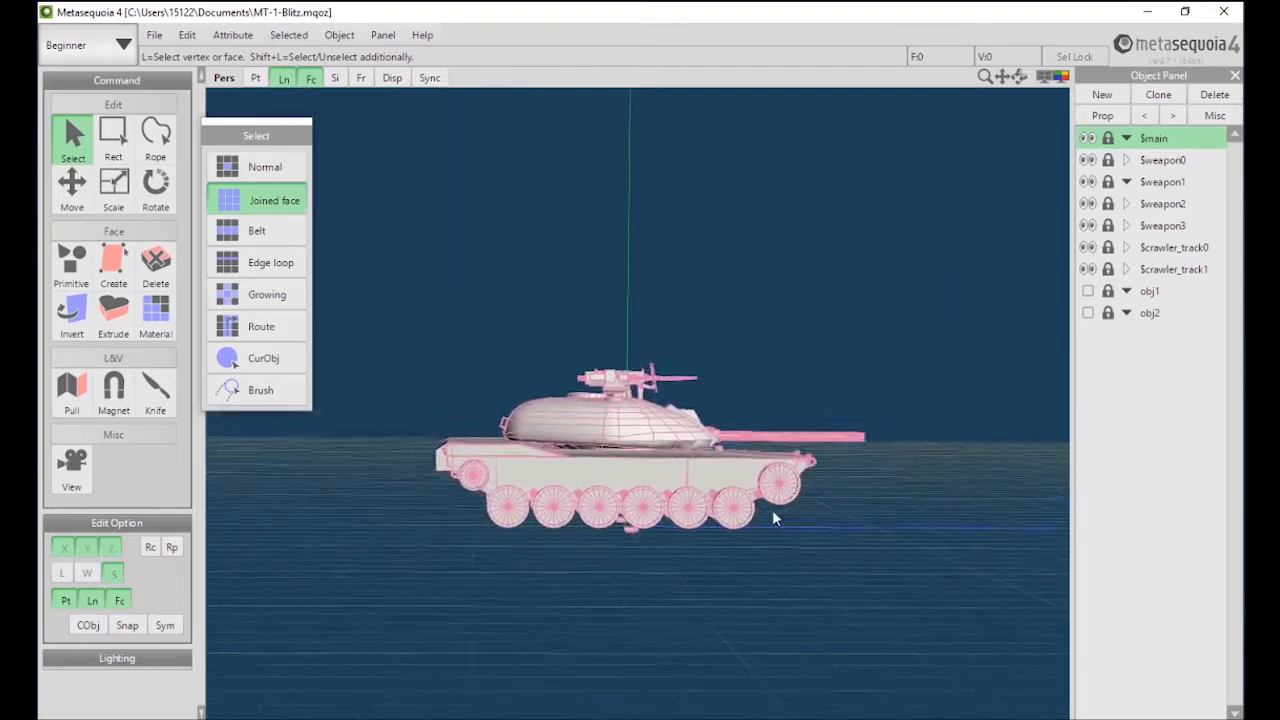
scroll(779, 381, down, 5)
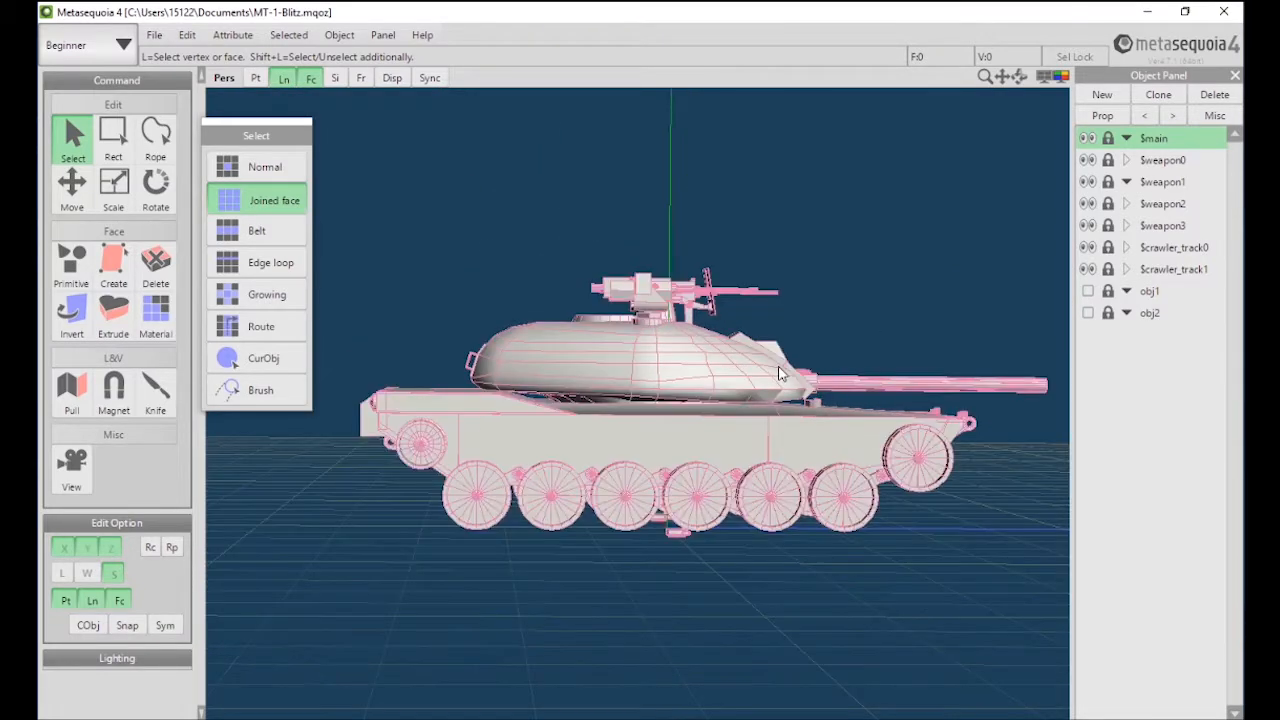
mouse_move(777, 369)
right_down()
mouse_move(618, 376)
mouse_move(755, 367)
right_up()
scroll(748, 348, up, 10)
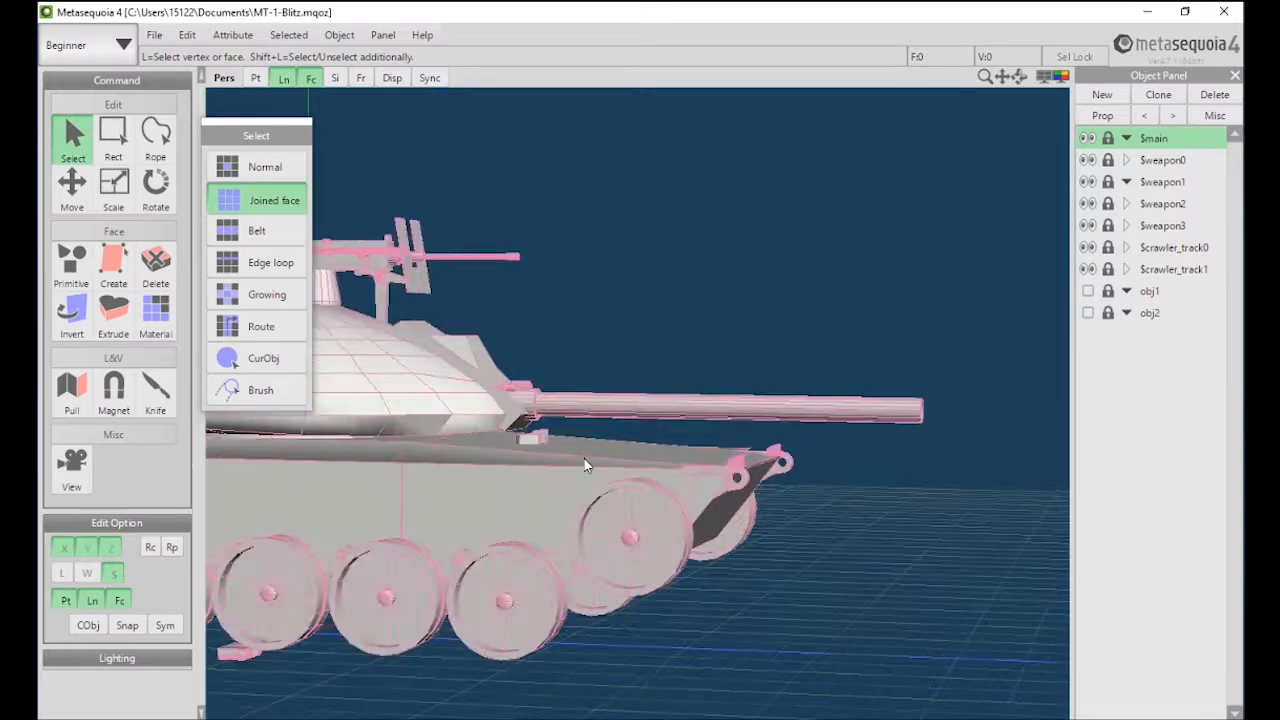
right_drag(822, 508, 847, 511)
middle_drag(847, 511, 375, 477)
scroll(567, 448, down, 8)
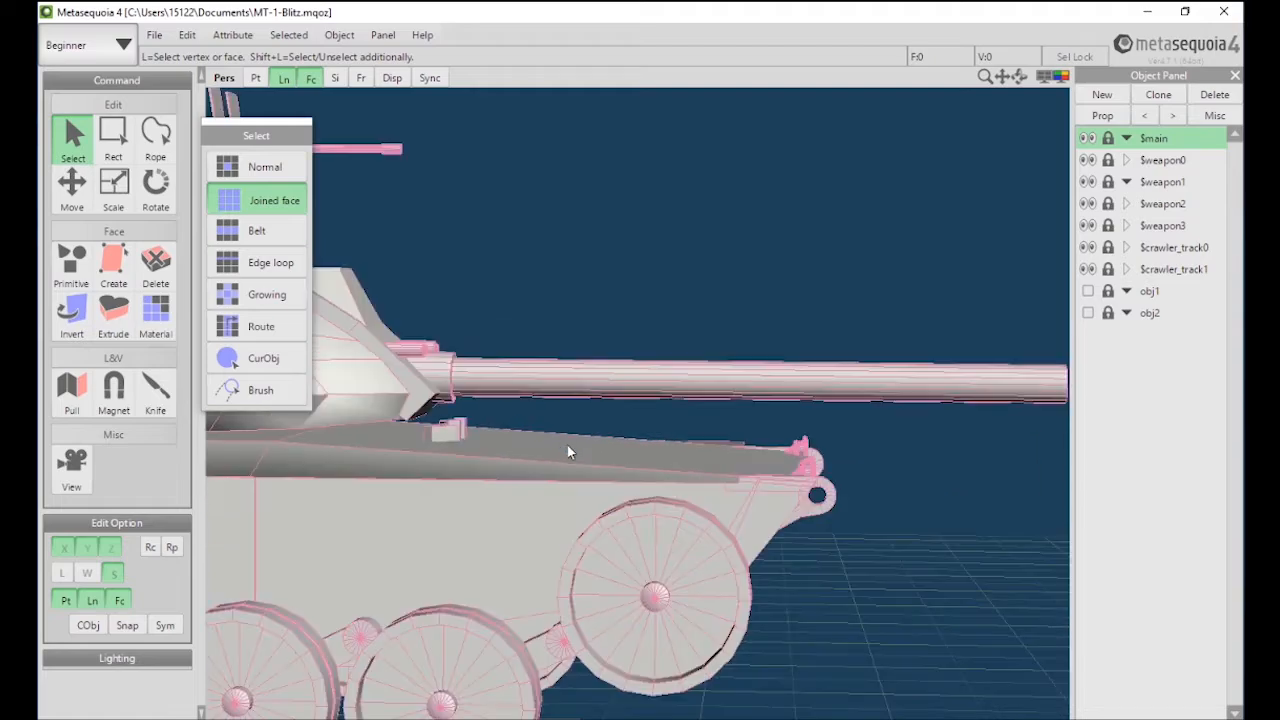
- Examine the tank from above, along its opposite side and from the front, including the mantlet and front hull plate
right_drag(597, 457, 579, 630)
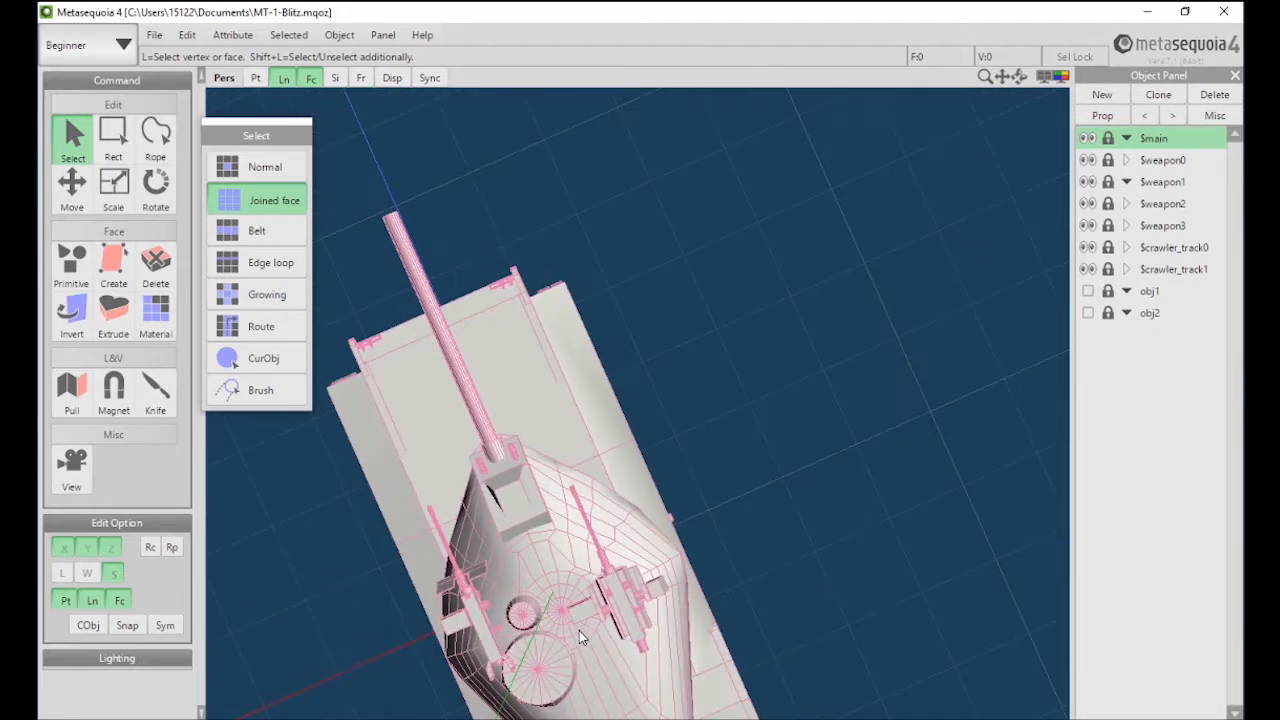
mouse_move(575, 455)
right_down()
mouse_move(789, 486)
mouse_move(823, 437)
mouse_move(817, 377)
mouse_move(778, 400)
mouse_move(557, 455)
right_up()
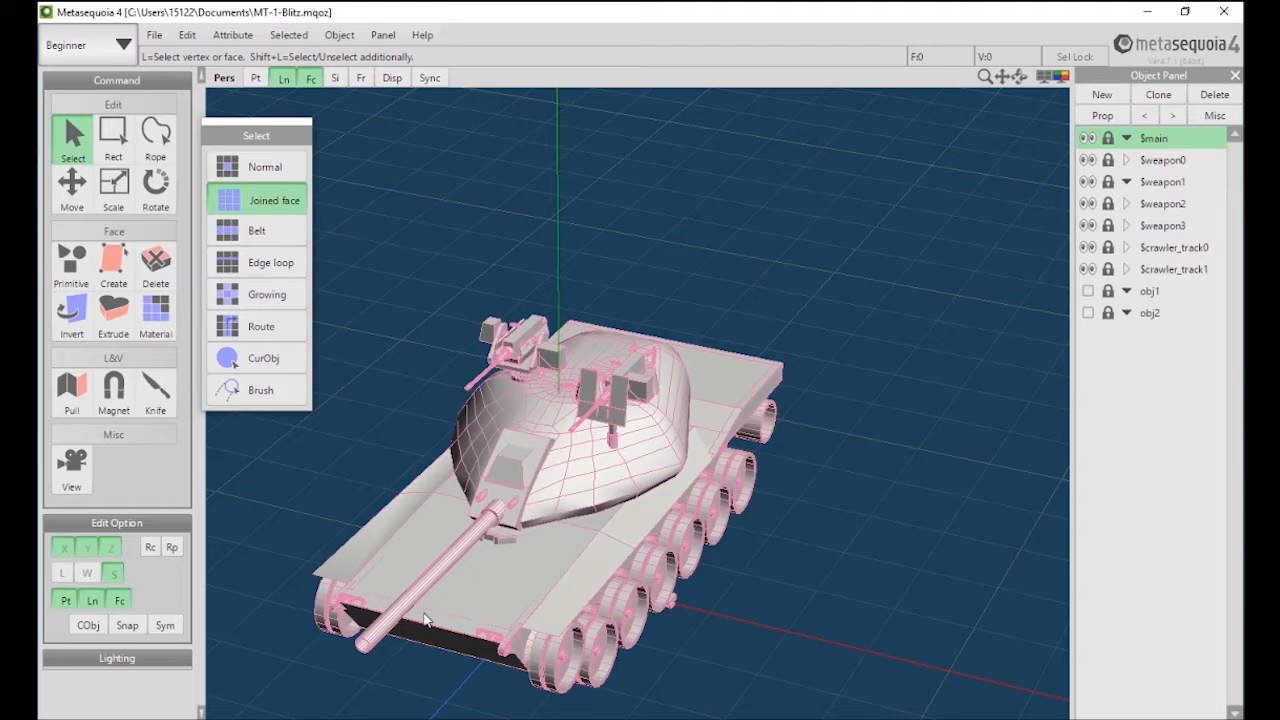
right_drag(752, 480, 665, 407)
scroll(891, 488, down, 5)
scroll(706, 478, up, 5)
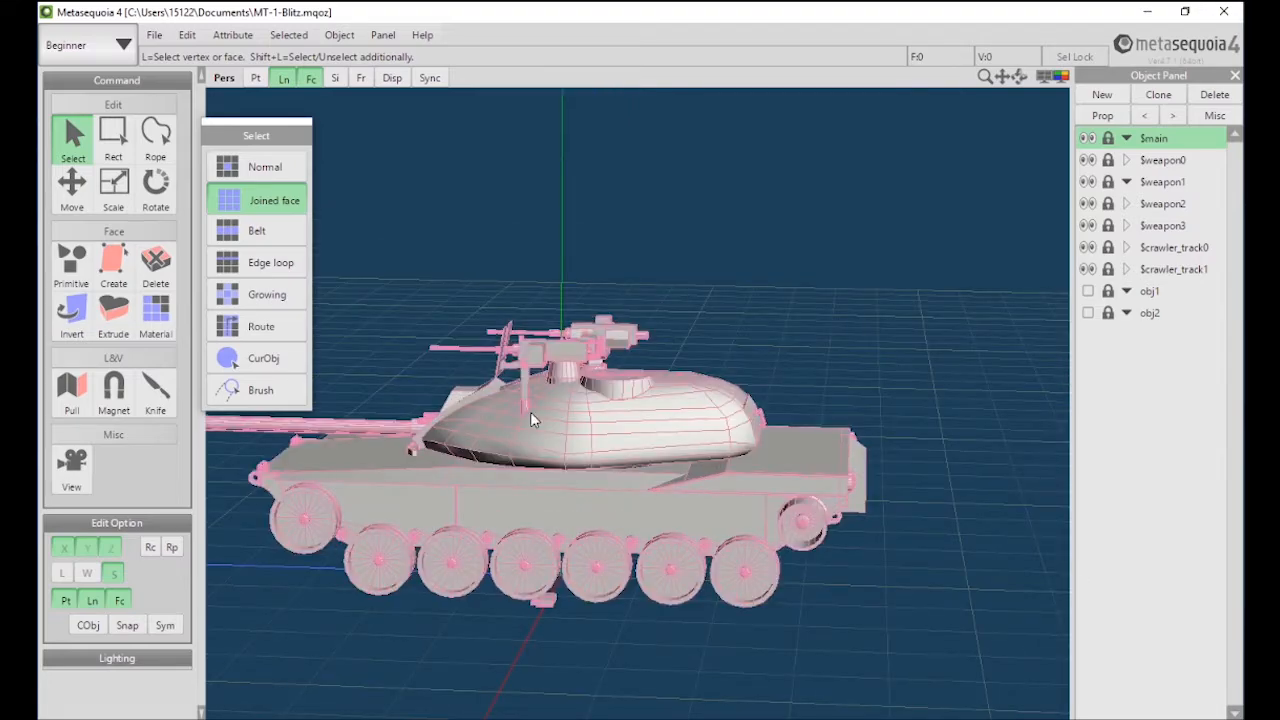
right_drag(530, 411, 713, 407)
scroll(575, 449, up, 4)
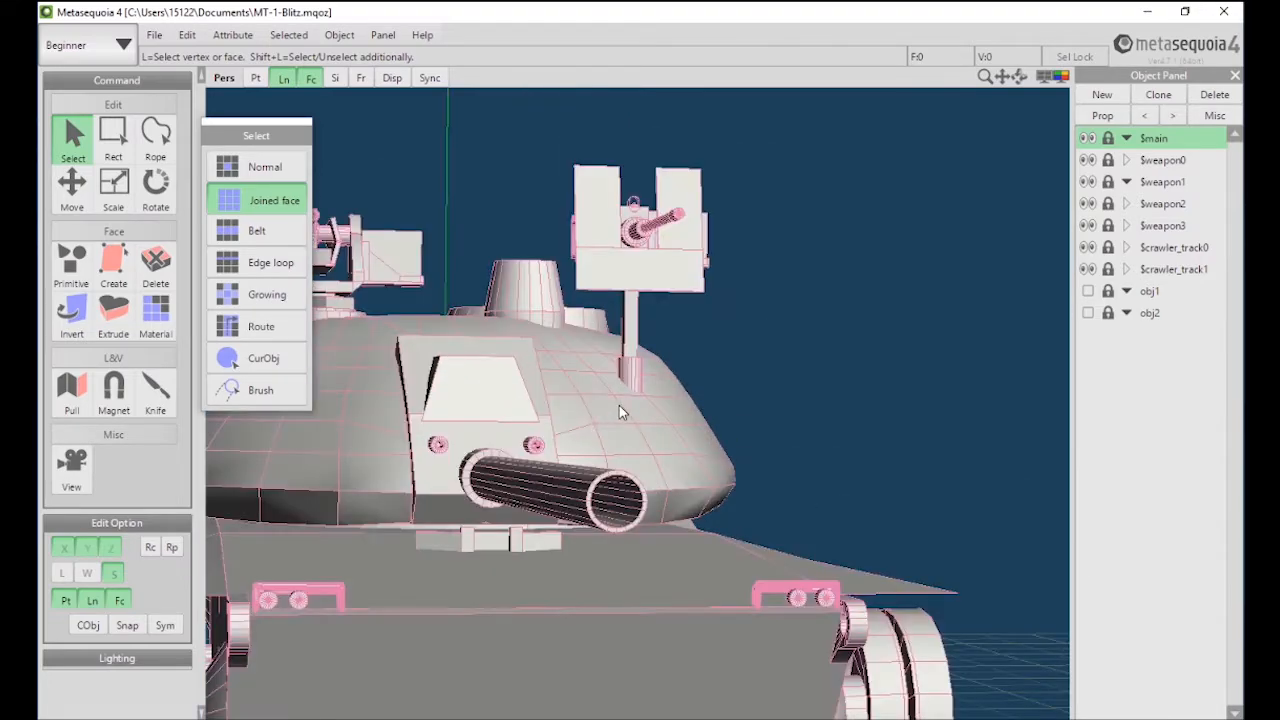
right_drag(602, 426, 773, 337)
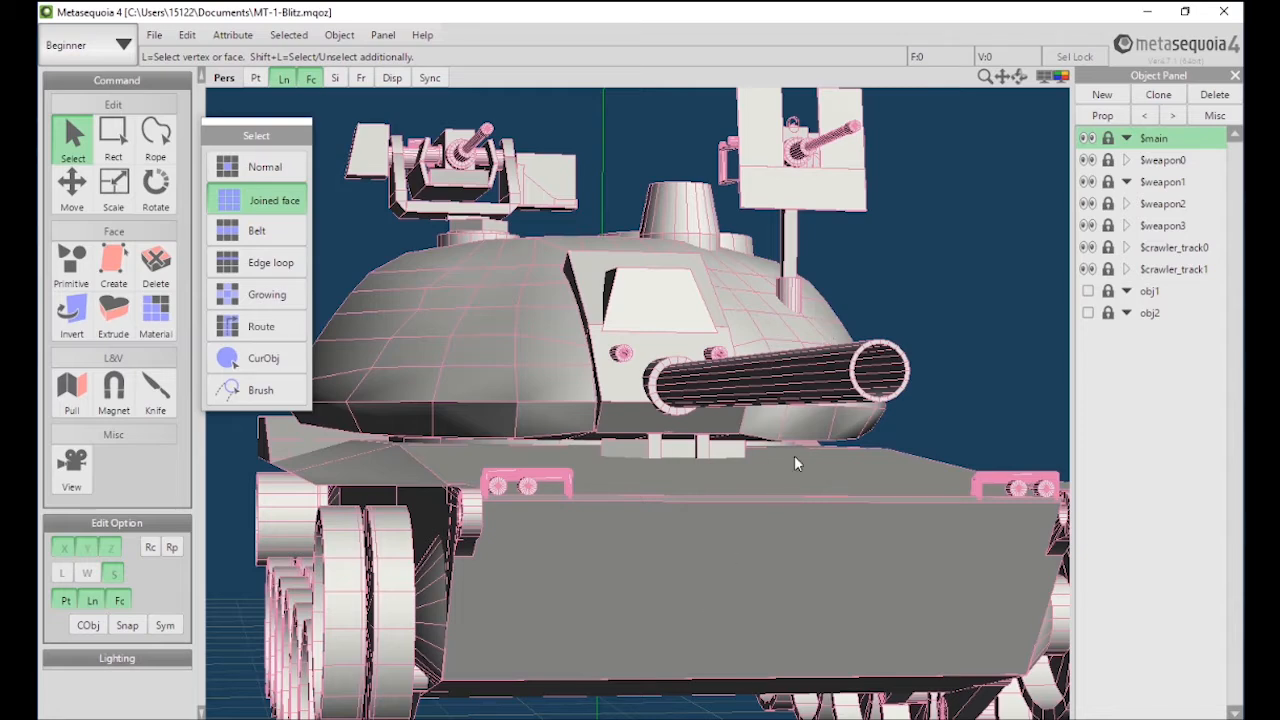
right_drag(746, 429, 513, 397)
middle_drag(514, 392, 683, 321)
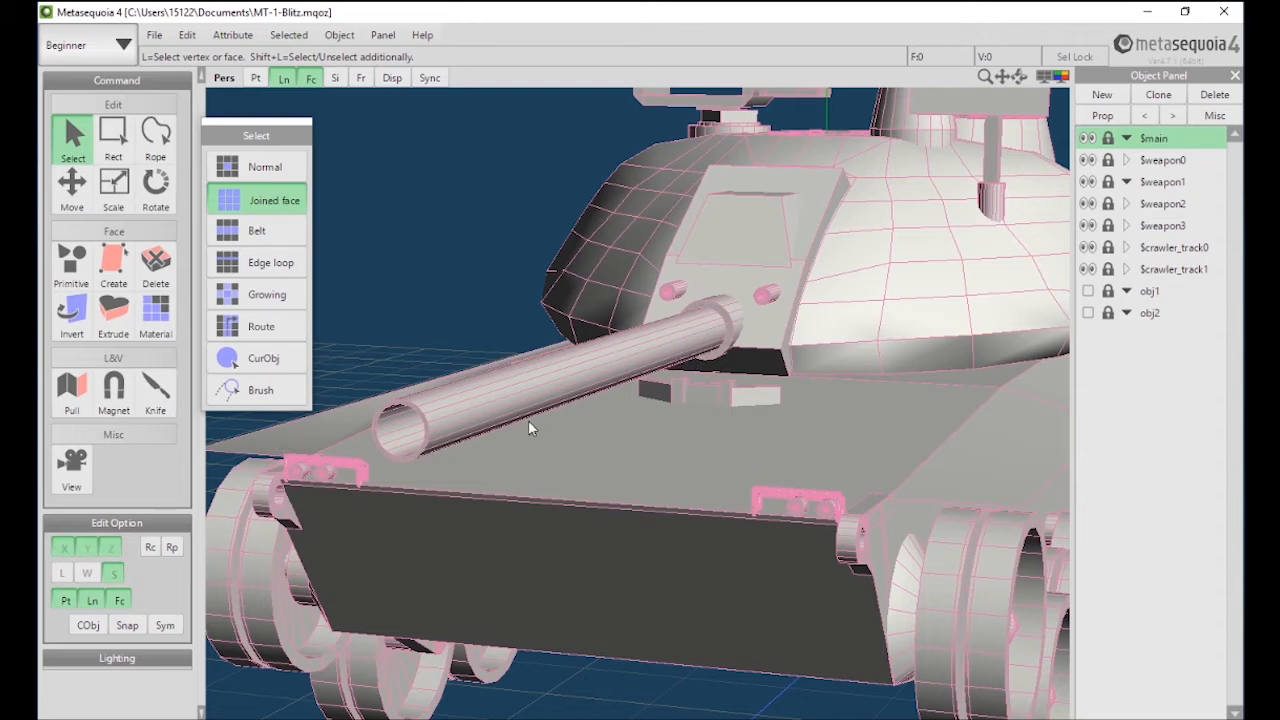
- Inspect the gun mantlet with its small side barrels, and the shielded machine gun on the turret roof, up close
scroll(459, 417, down, 5)
right_drag(646, 411, 411, 328)
scroll(538, 418, up, 4)
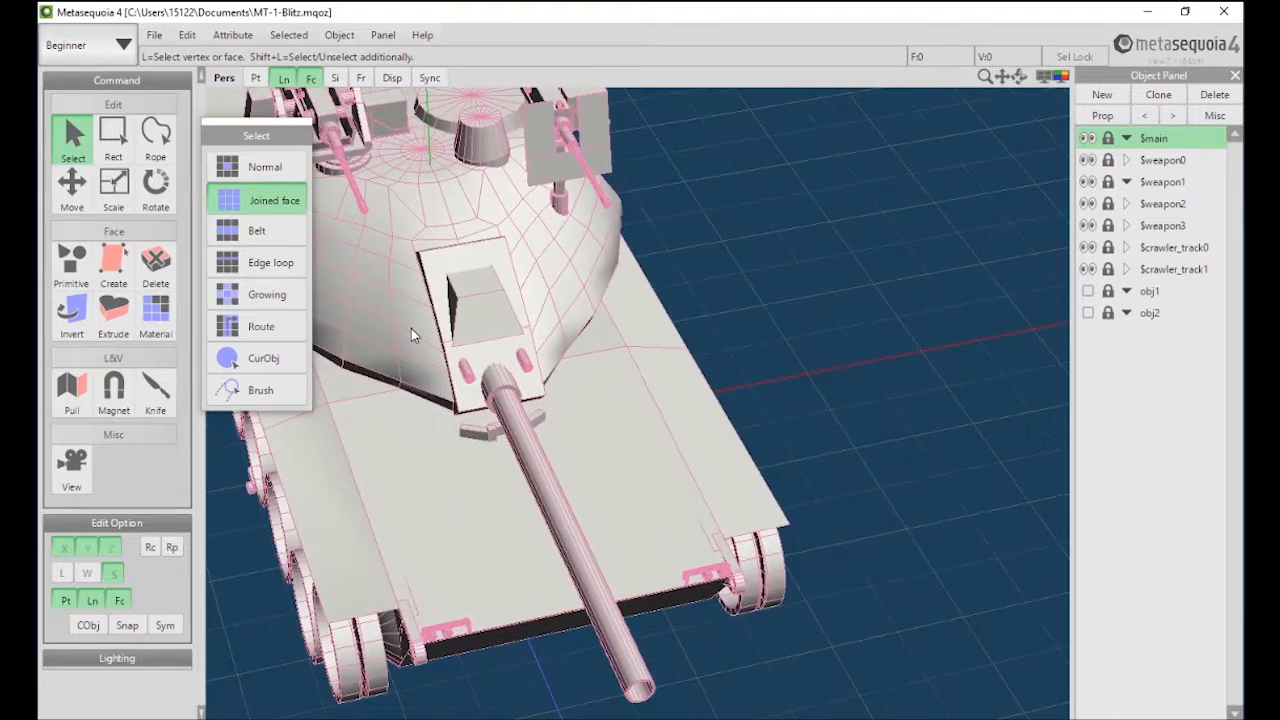
scroll(411, 330, up, 4)
middle_drag(414, 338, 520, 417)
scroll(520, 417, up, 4)
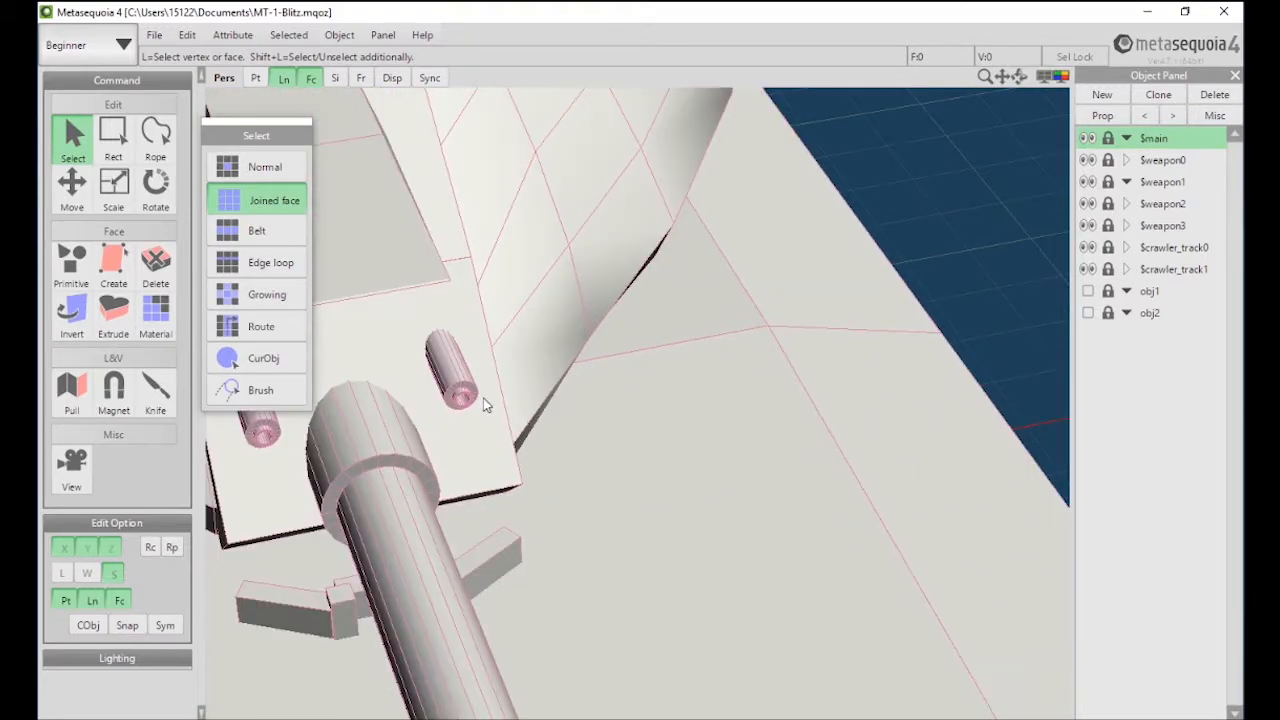
middle_drag(268, 442, 669, 494)
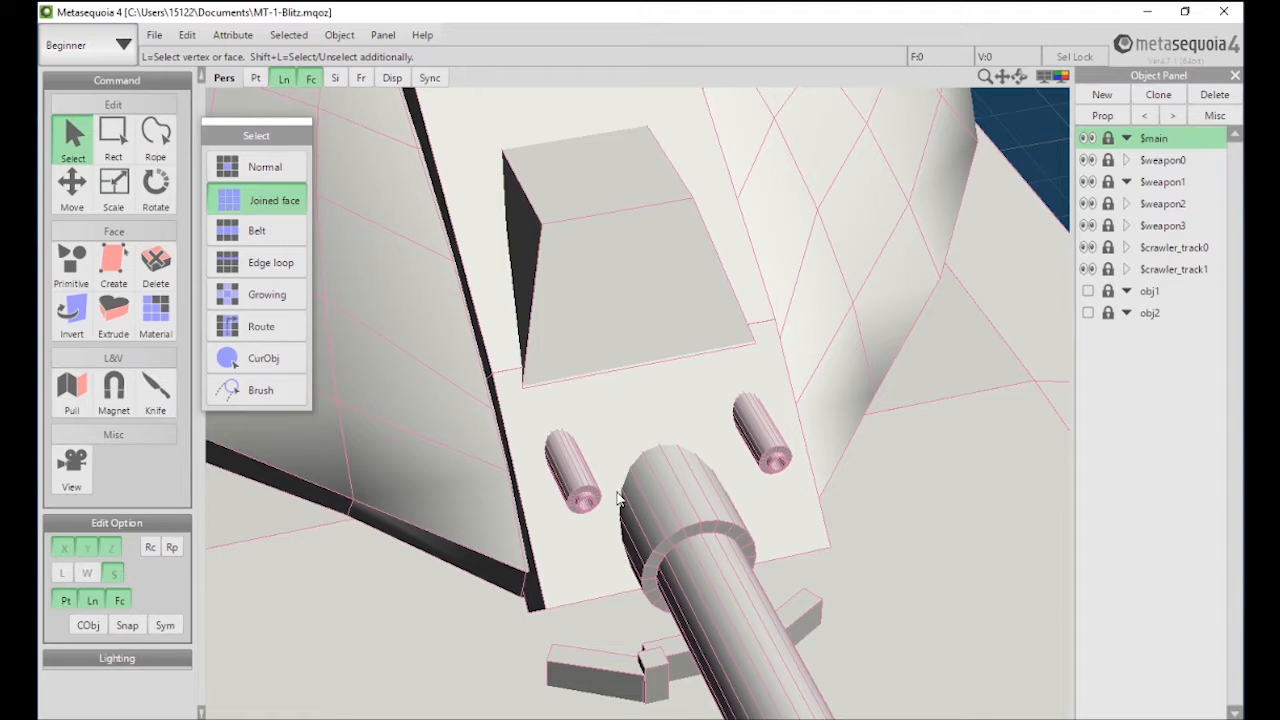
scroll(718, 502, down, 3)
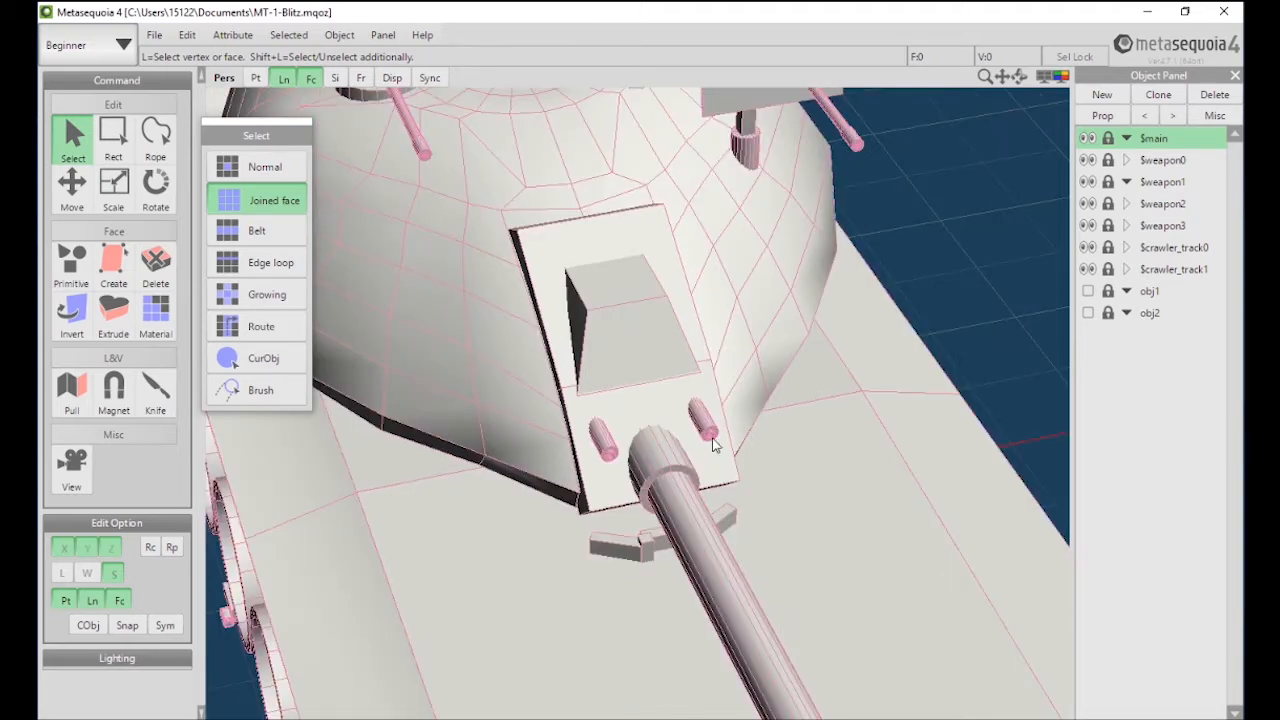
middle_drag(721, 430, 679, 652)
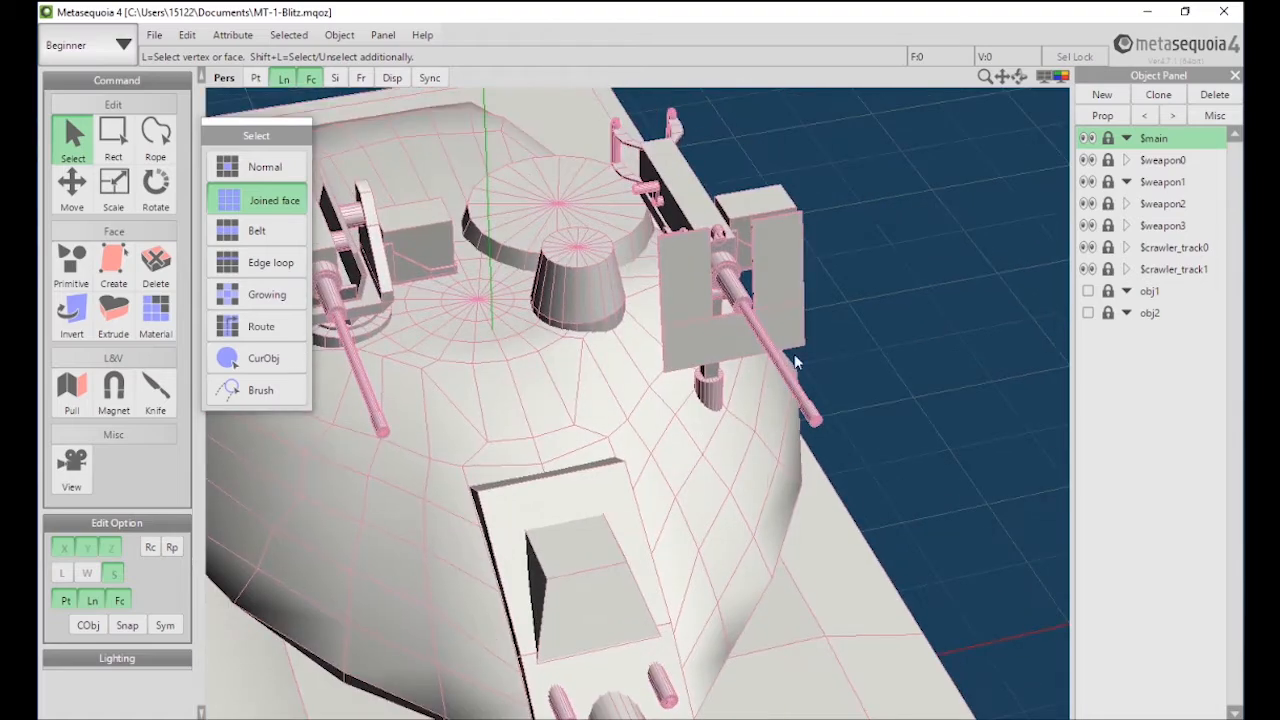
scroll(800, 321, up, 3)
middle_drag(797, 320, 676, 353)
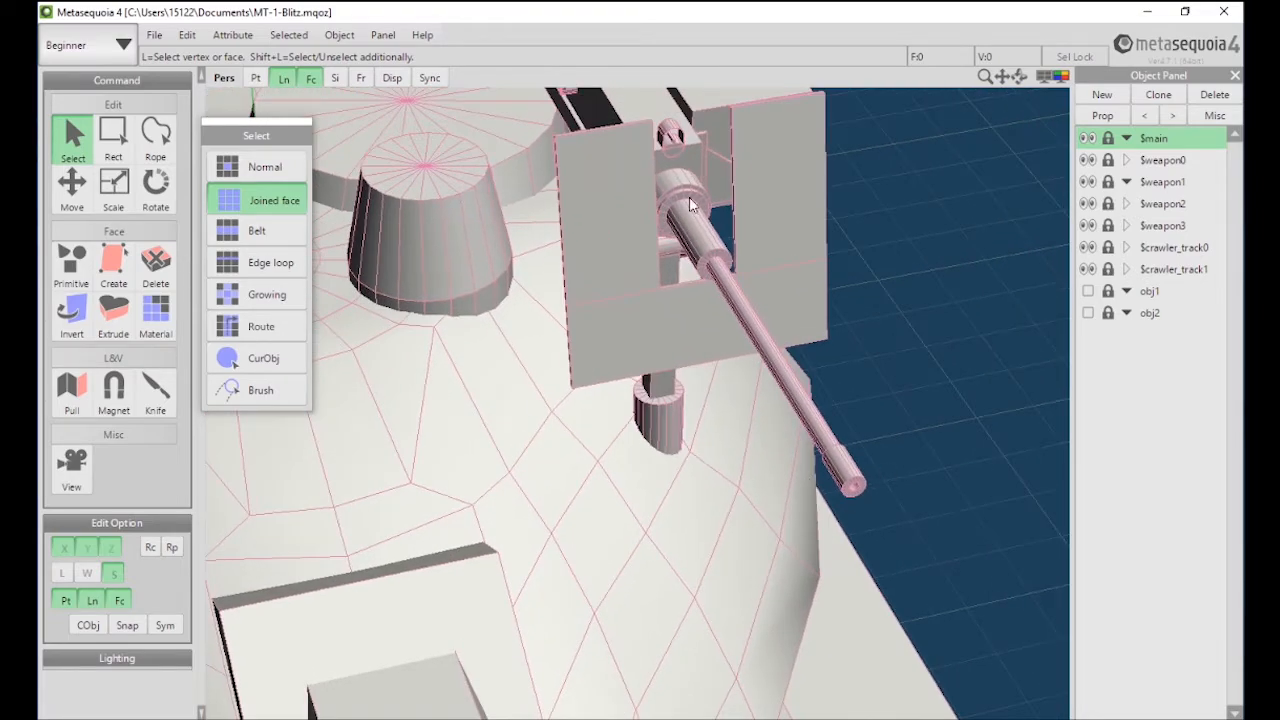
right_drag(689, 197, 727, 408)
scroll(707, 390, down, 5)
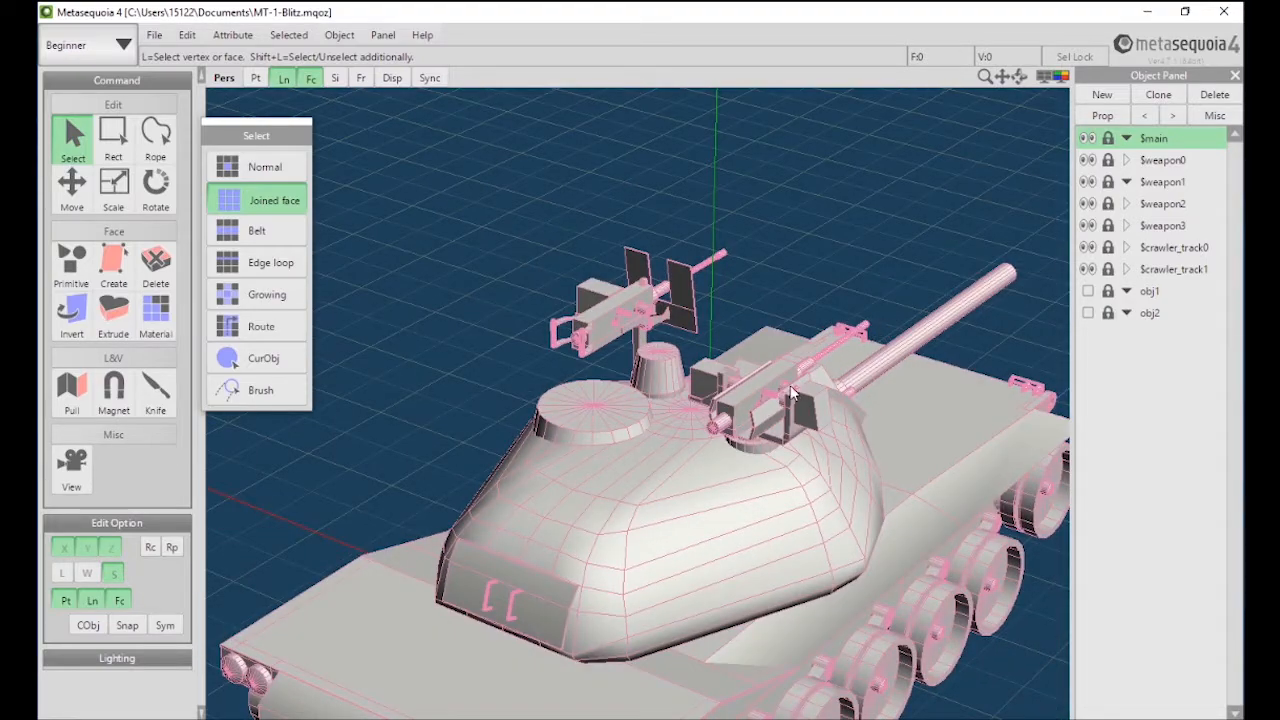
- Examine the turret roof and hatches, the hull rear with its round lights, and both sides of the running gear
right_drag(806, 503, 494, 394)
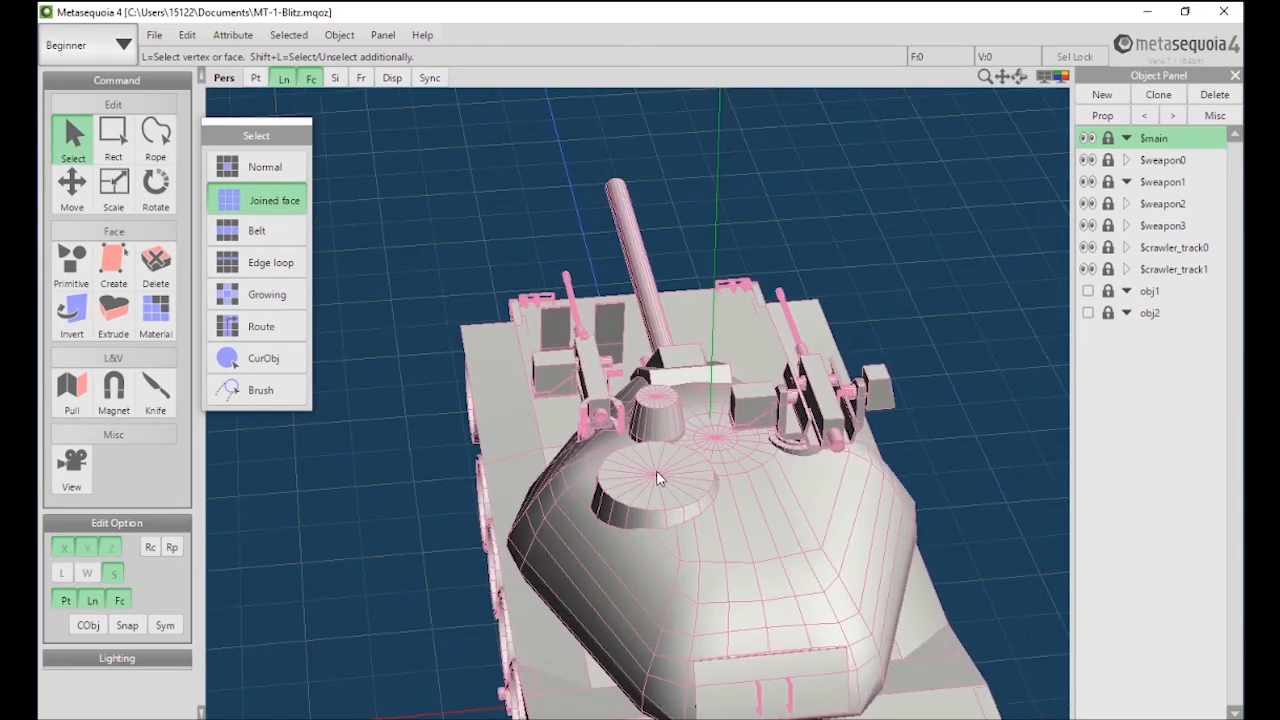
right_drag(678, 487, 755, 462)
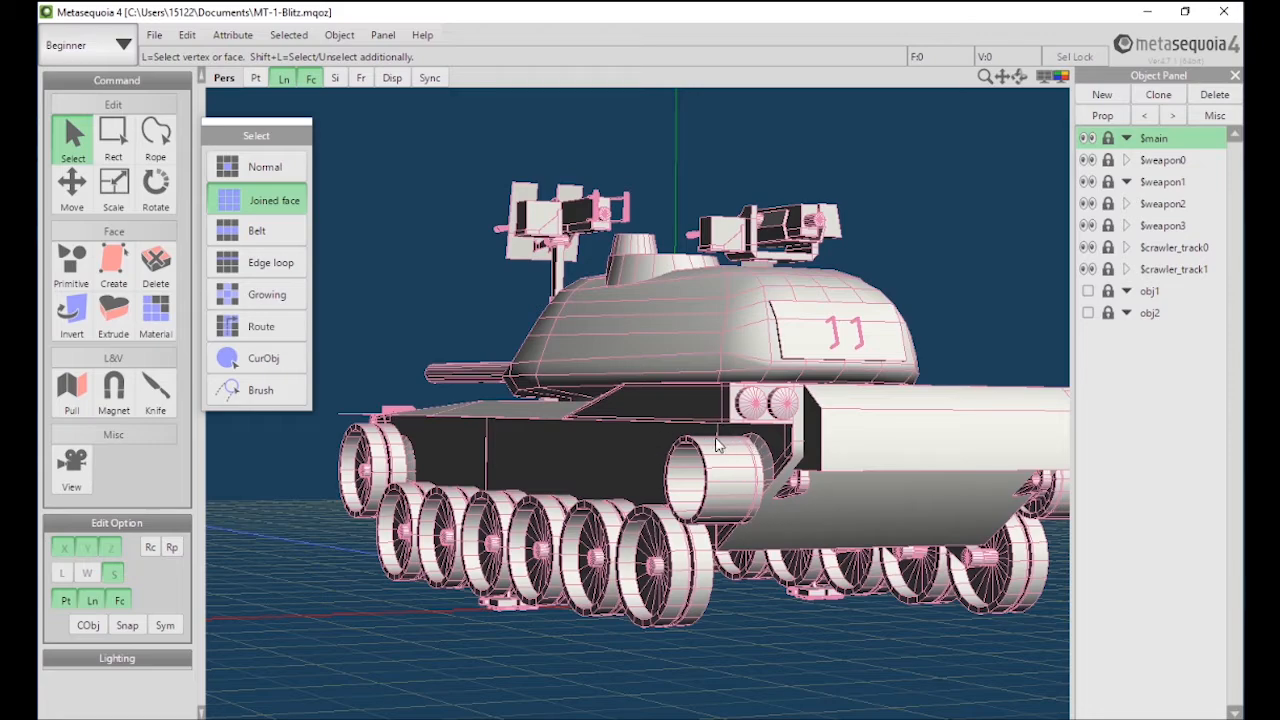
right_drag(716, 444, 594, 447)
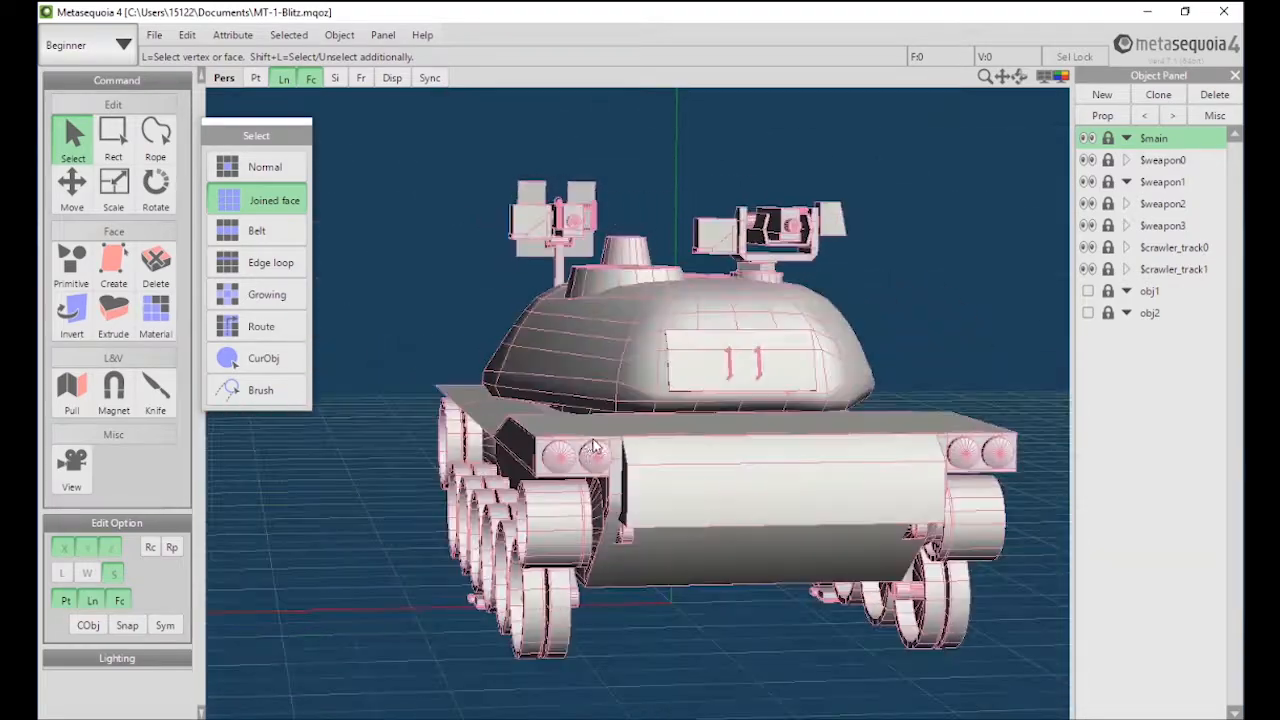
right_drag(646, 402, 837, 377)
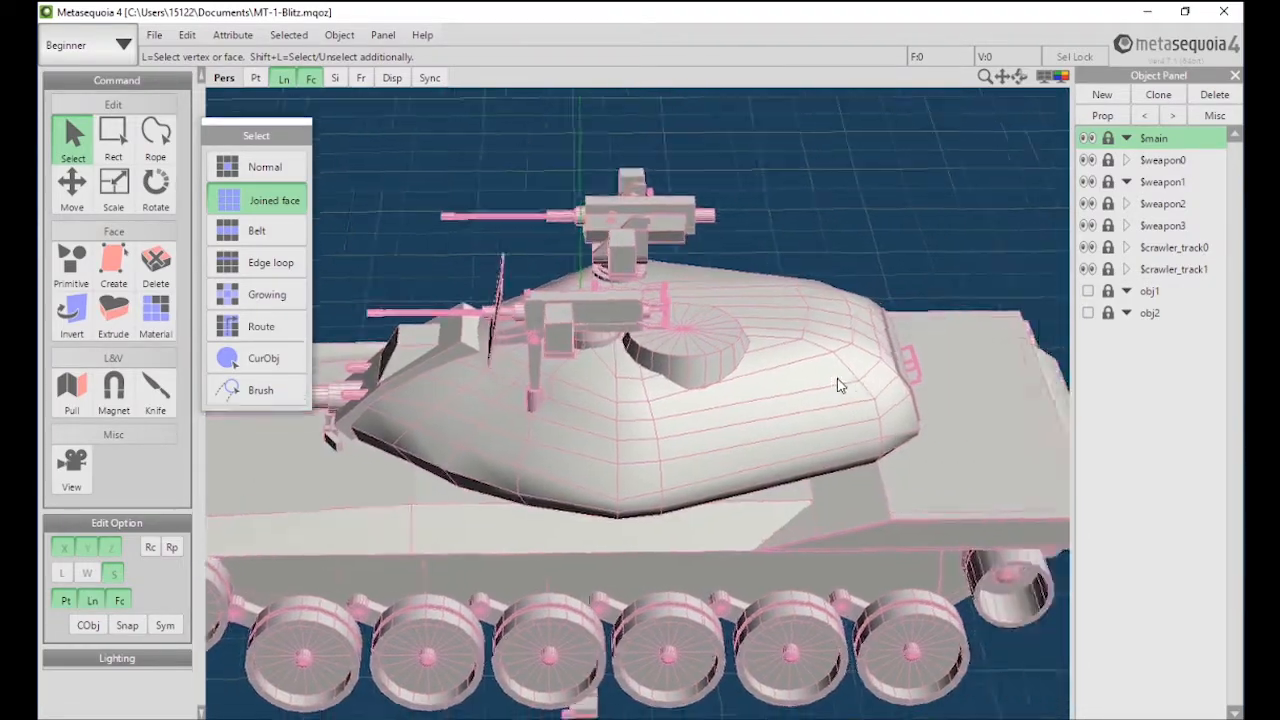
middle_drag(837, 377, 702, 368)
right_drag(757, 208, 1060, 420)
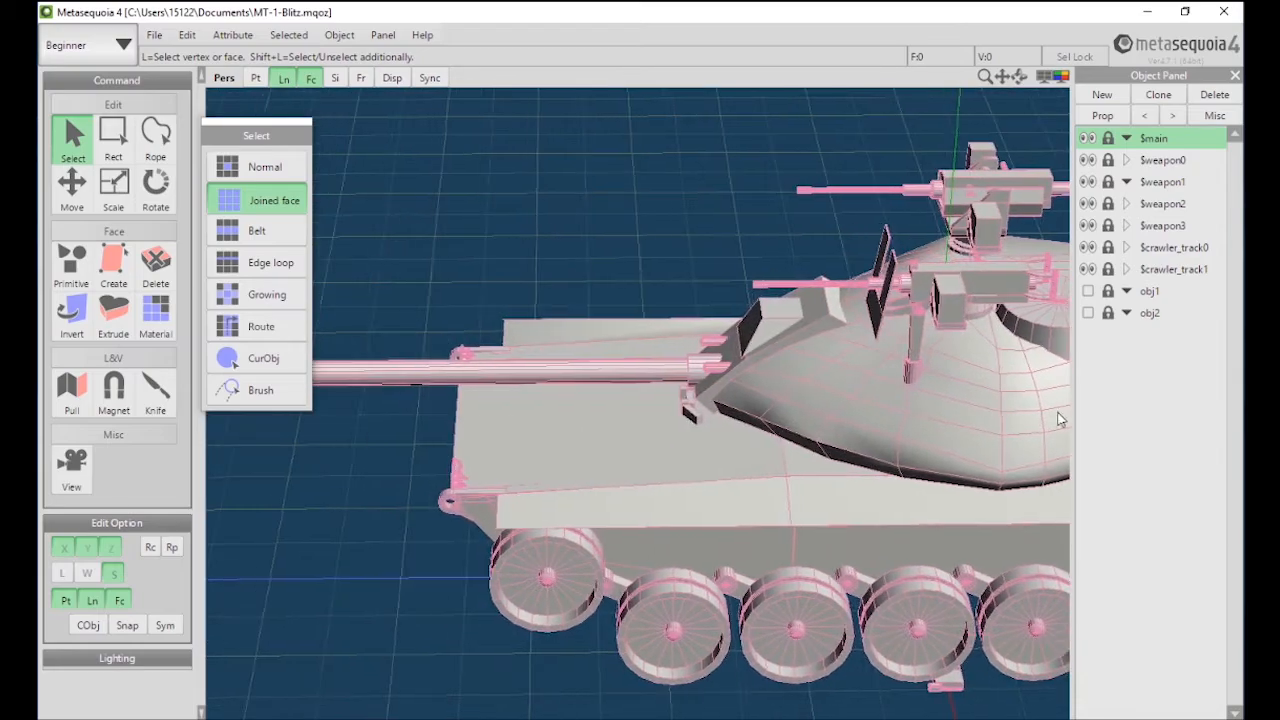
right_drag(558, 532, 582, 506)
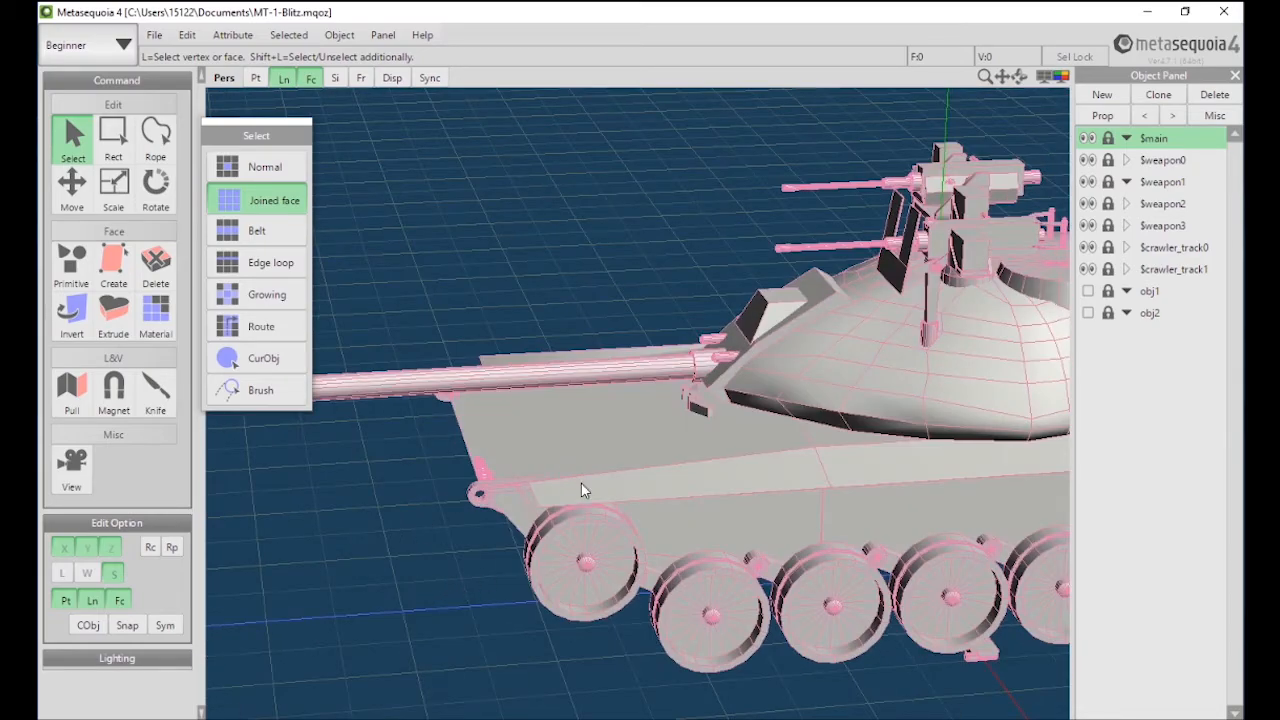
right_drag(690, 426, 575, 404)
right_drag(638, 376, 899, 372)
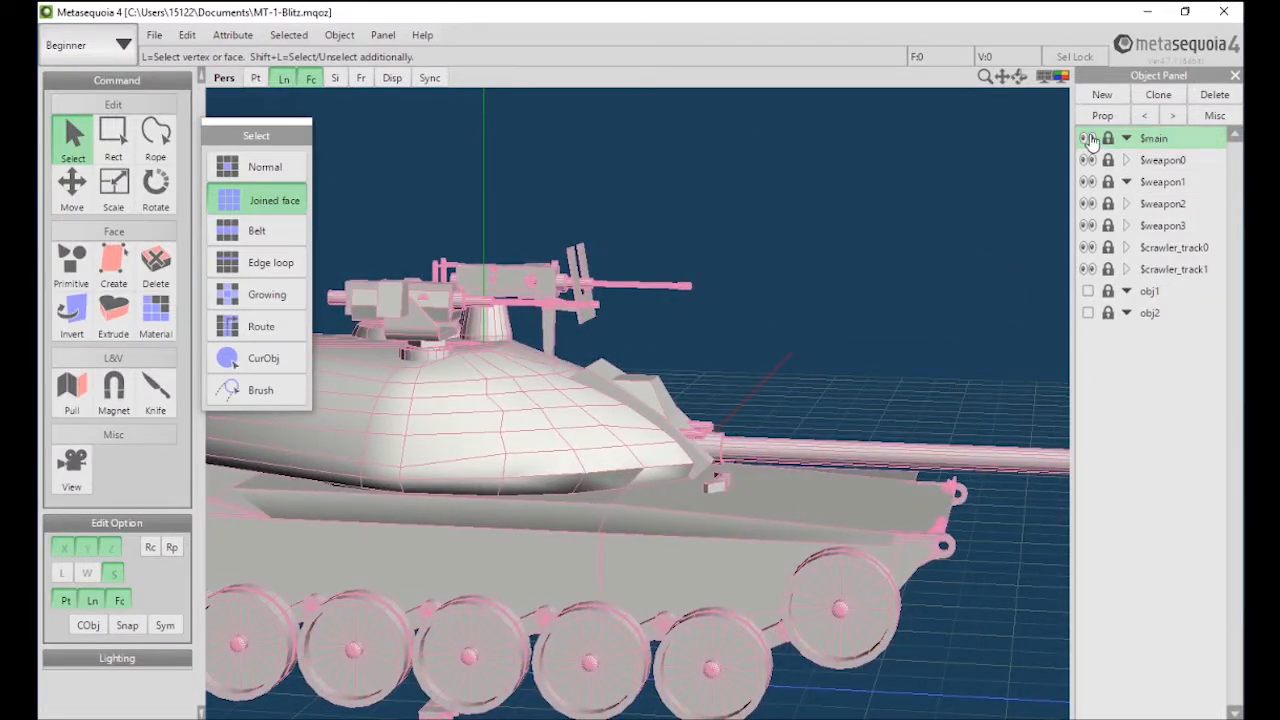
right_drag(269, 441, 725, 434)
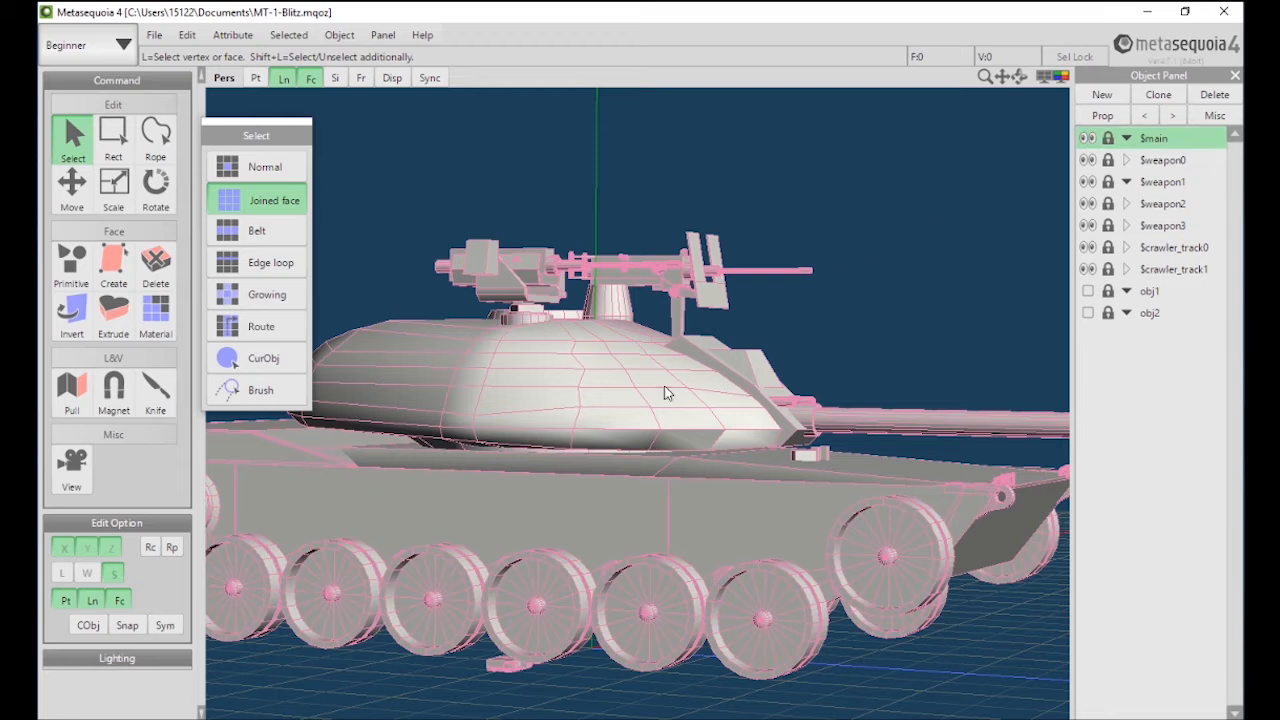
- Hide the $main, $weapon1, $weapon2, $weapon3, $crawler_track0 and $crawler_track1 objects, leaving only the $weapon0 turret shown
click(1088, 139)
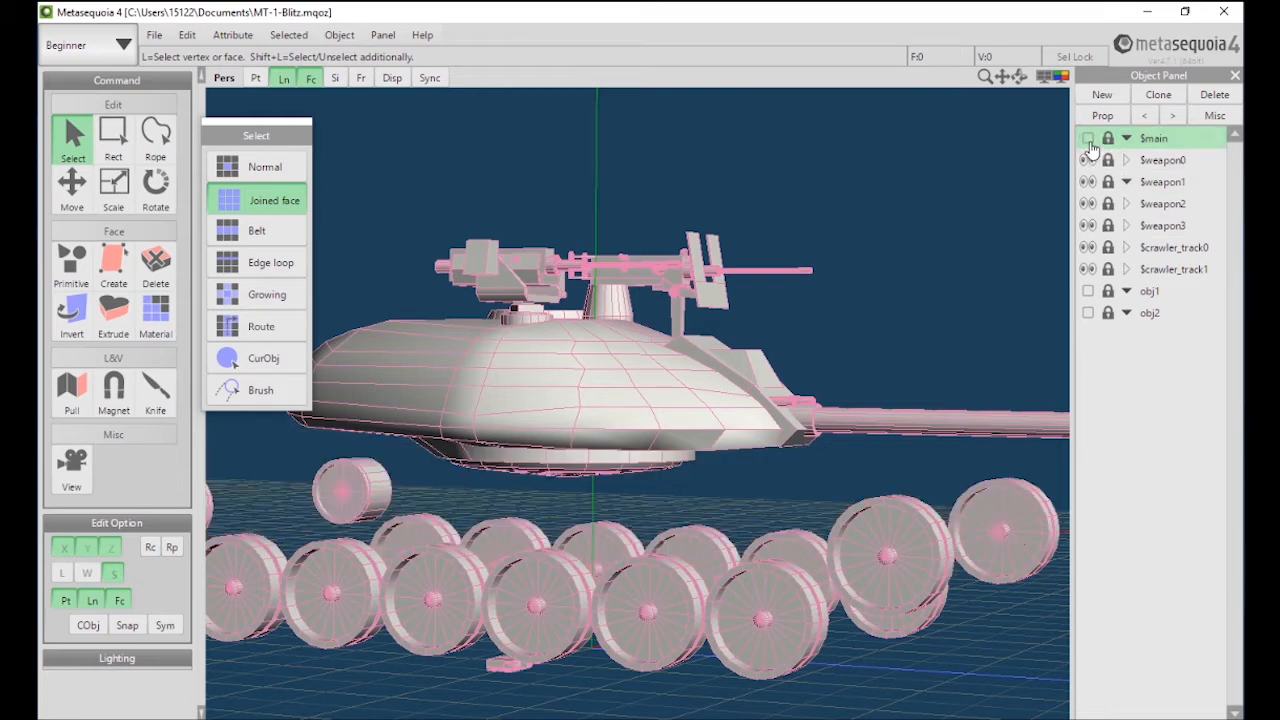
click(1088, 203)
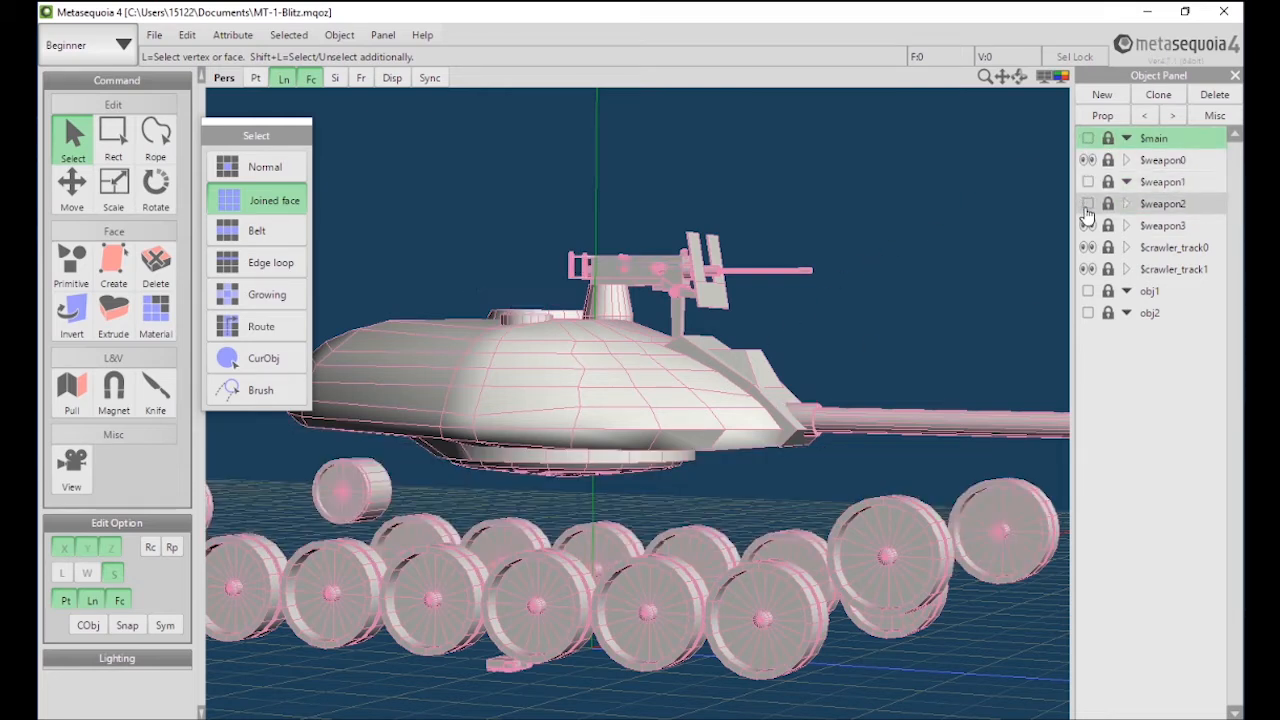
click(1088, 225)
click(1088, 247)
click(1088, 269)
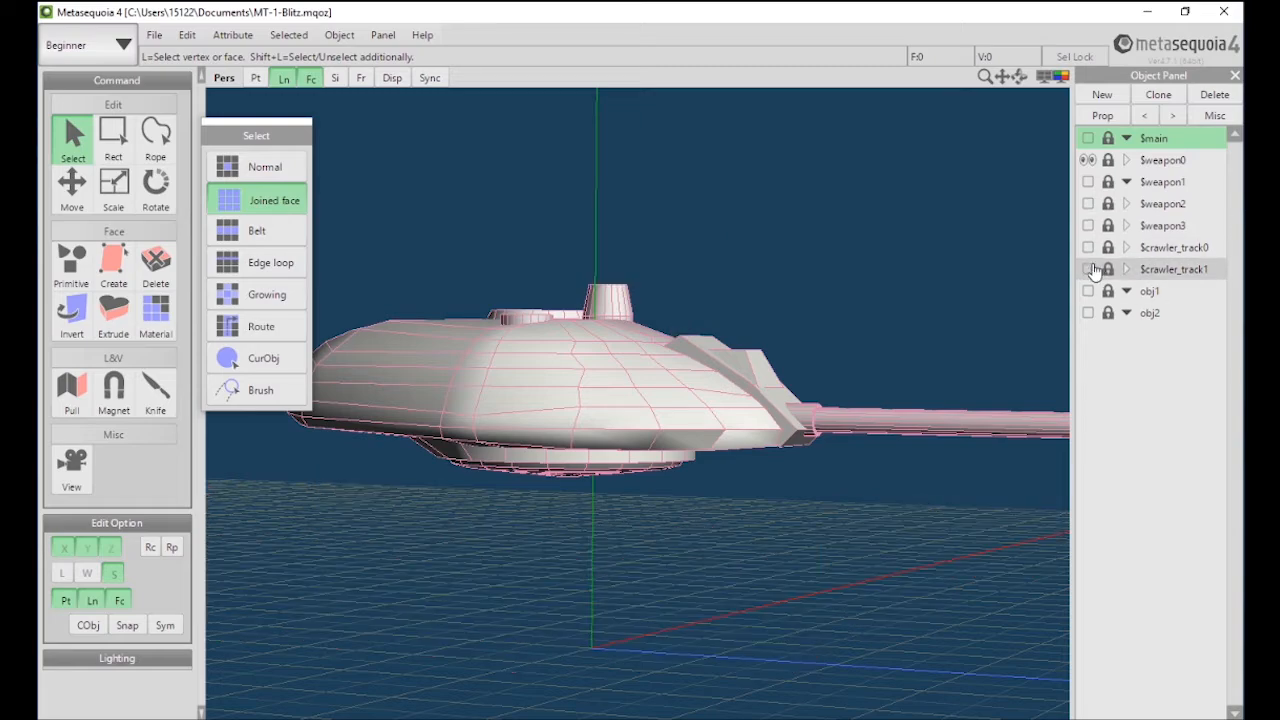
- Expand $weapon0, hide its $weapon0_0 and $weapon0_1 child objects, and inspect the bare turret from above, below and the side
right_drag(662, 450, 1020, 167)
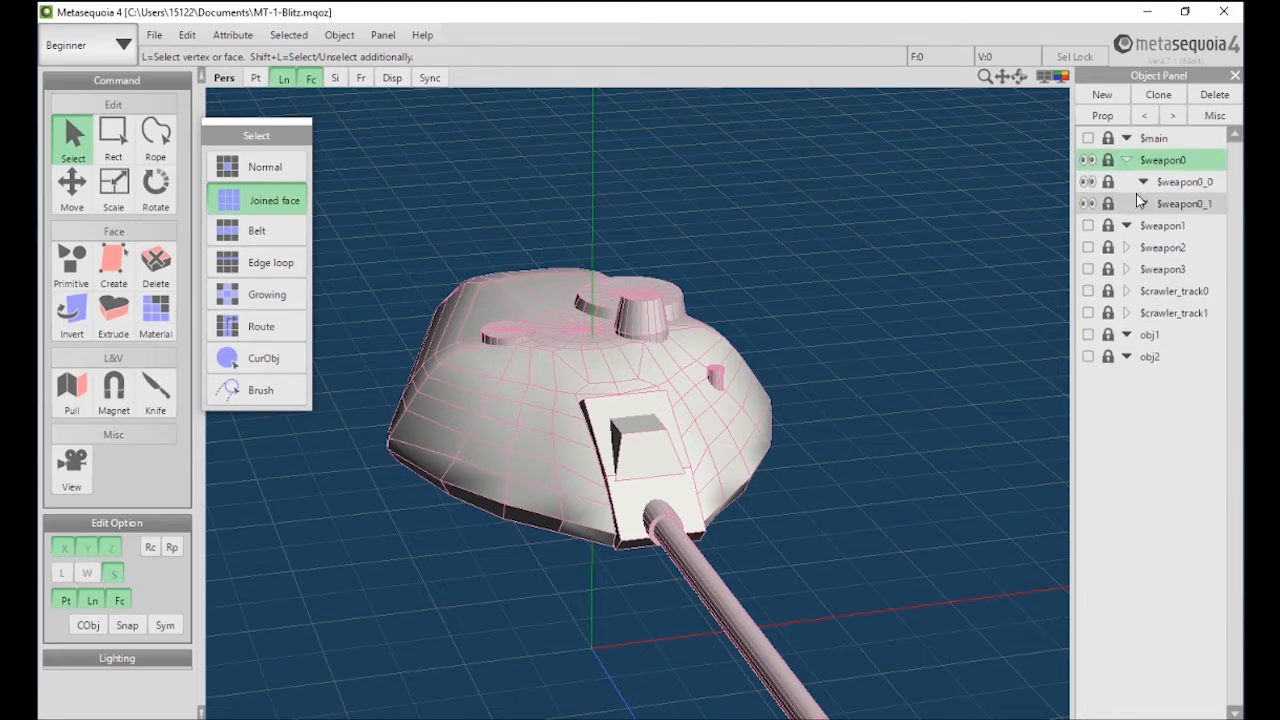
click(1088, 182)
click(1088, 203)
right_drag(670, 535, 475, 573)
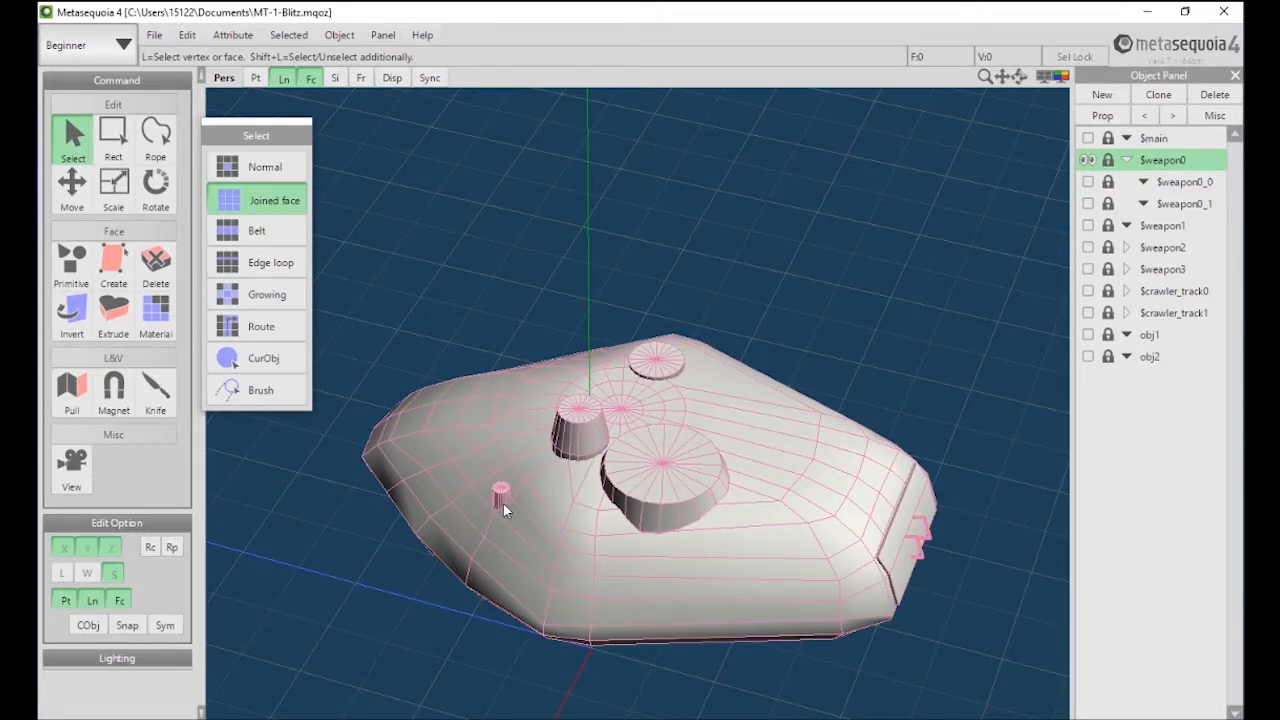
right_drag(949, 493, 722, 583)
right_drag(720, 705, 741, 515)
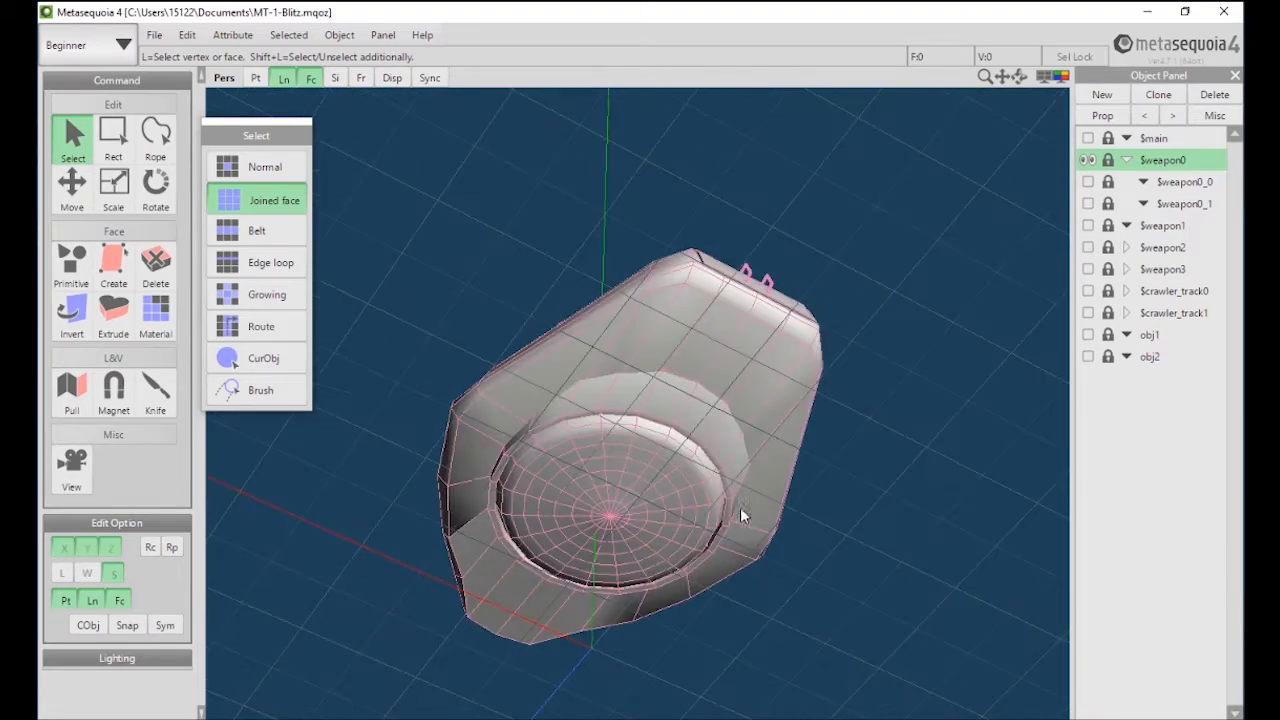
right_drag(657, 399, 782, 458)
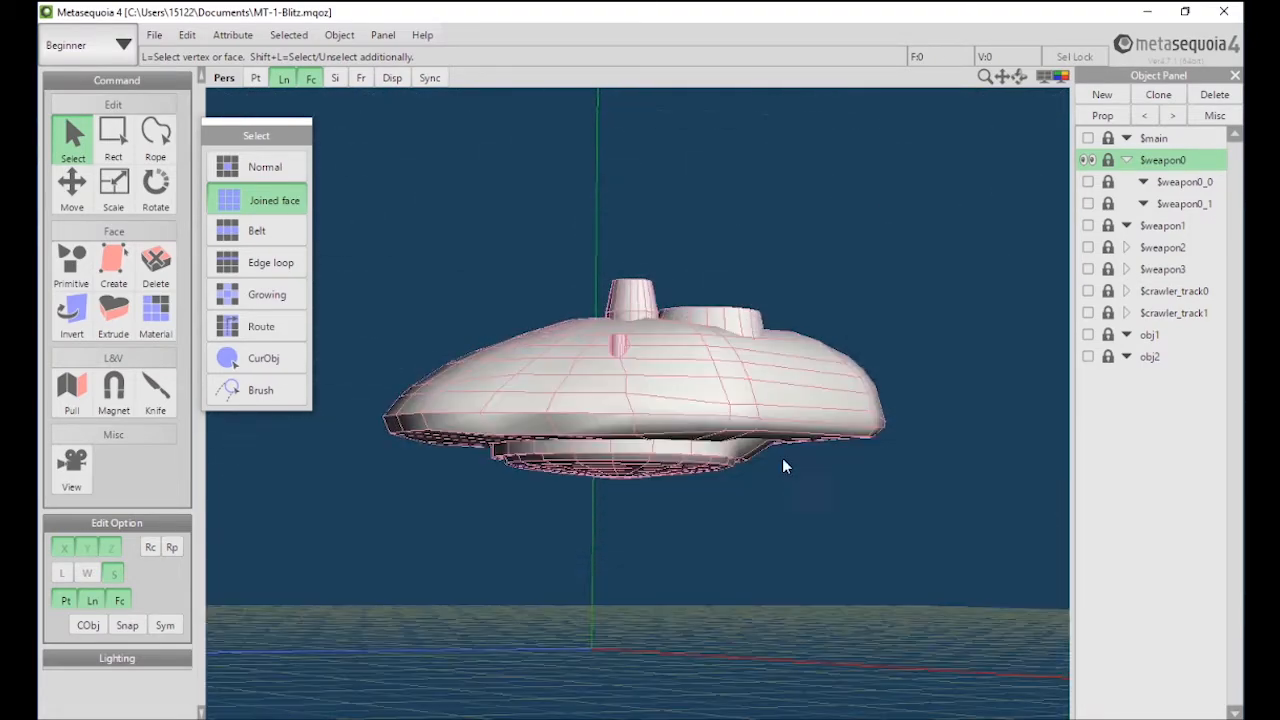
- Unlock the $weapon0 object and select the joined faces of the main turret shell, checking the selection from several sides
click(1087, 160)
click(1087, 160)
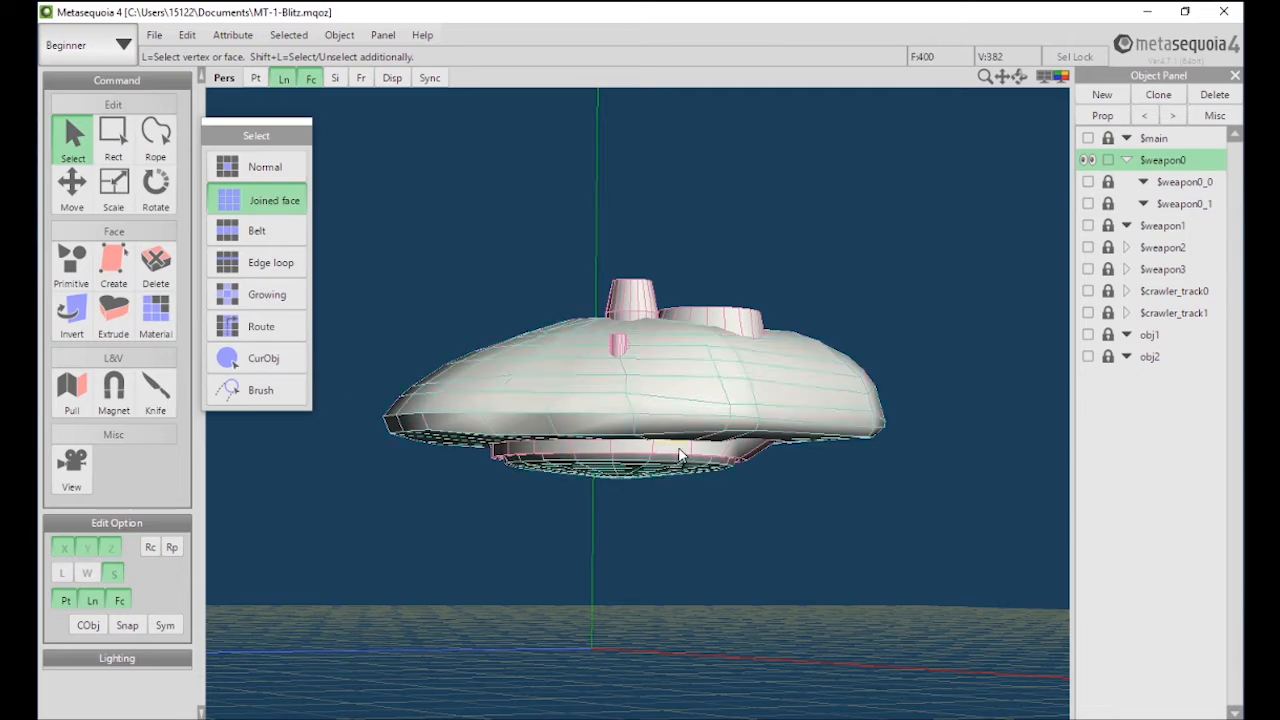
right_drag(675, 487, 772, 487)
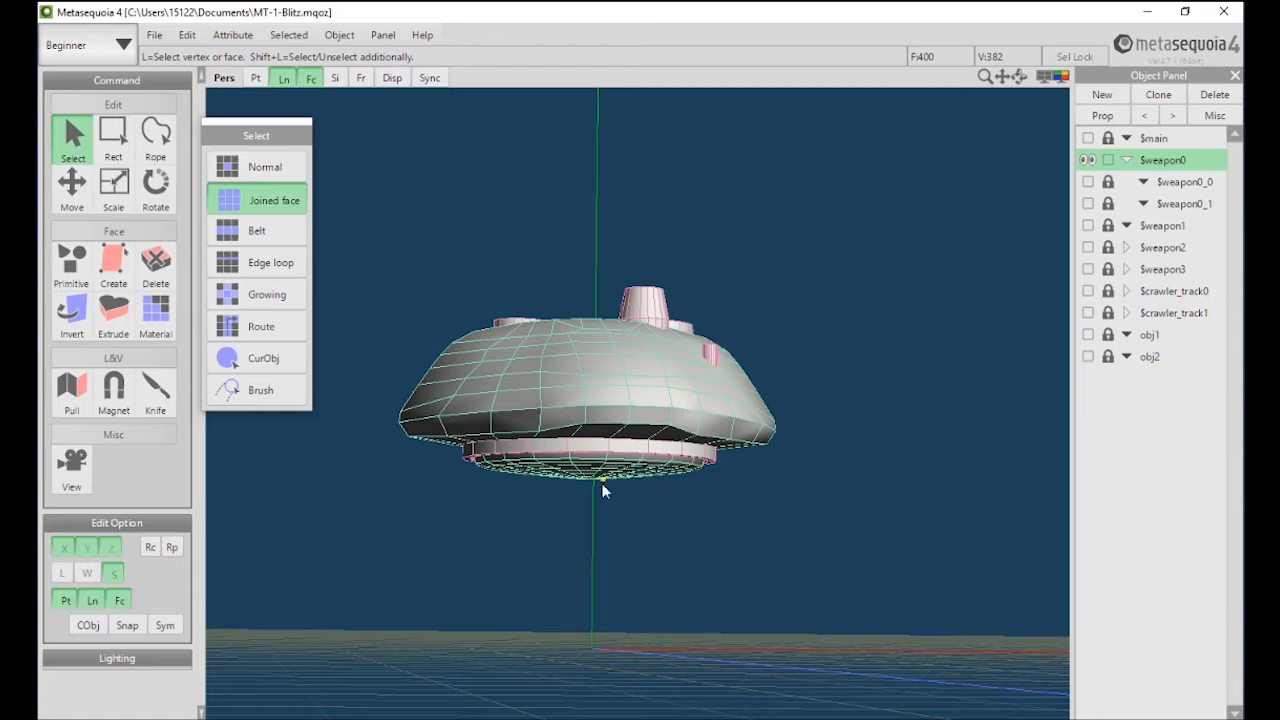
right_drag(566, 376, 673, 400)
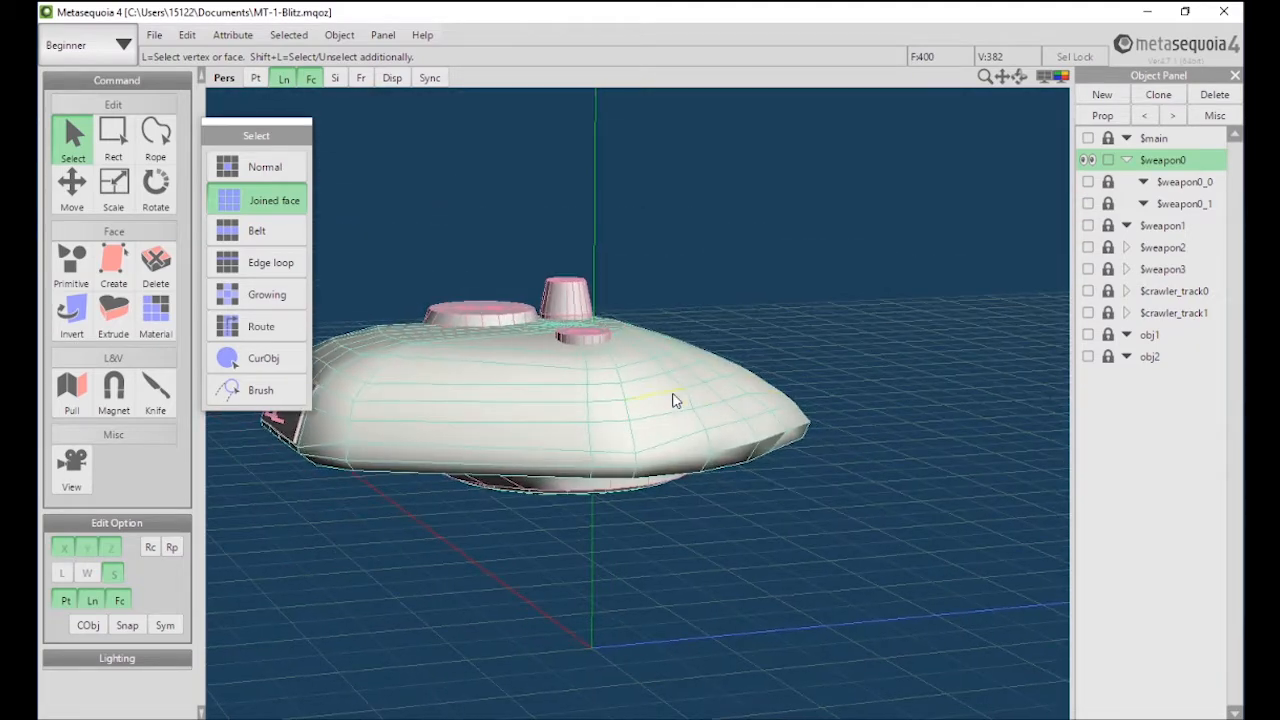
- Move the selected turret shell by -0.43 along the Y axis and clear the selection
click(70, 195)
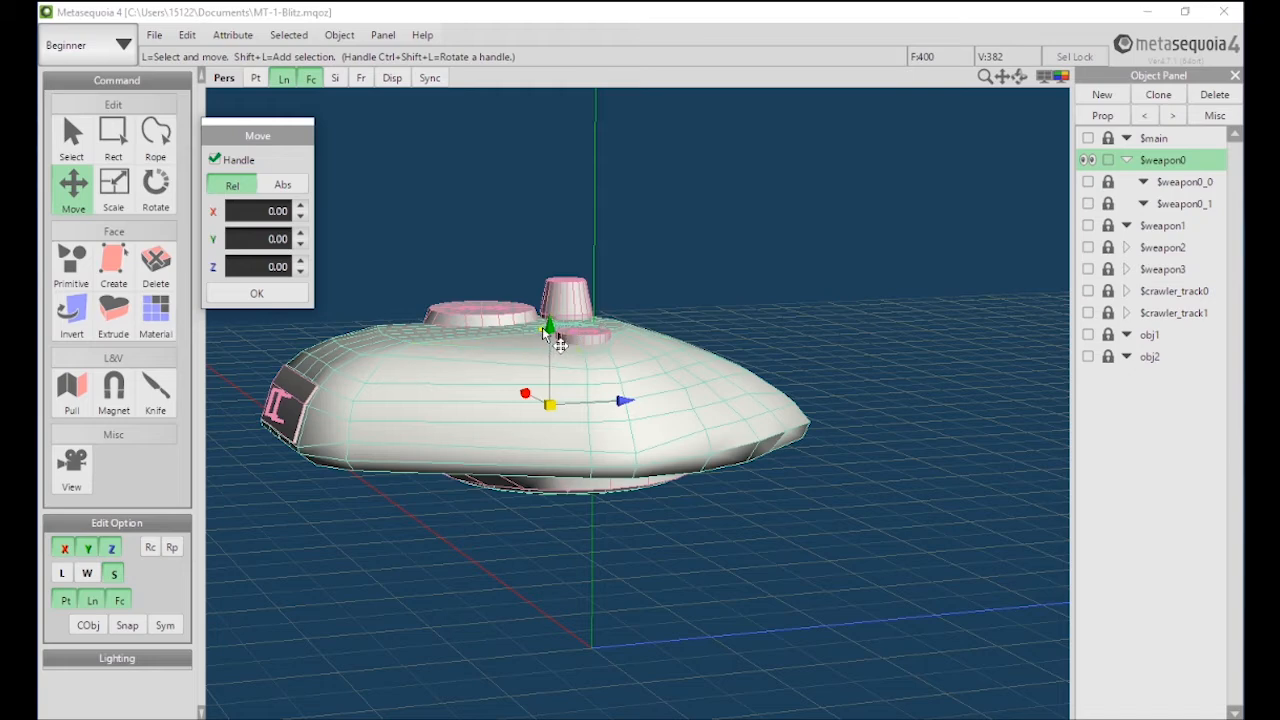
drag(545, 327, 743, 337)
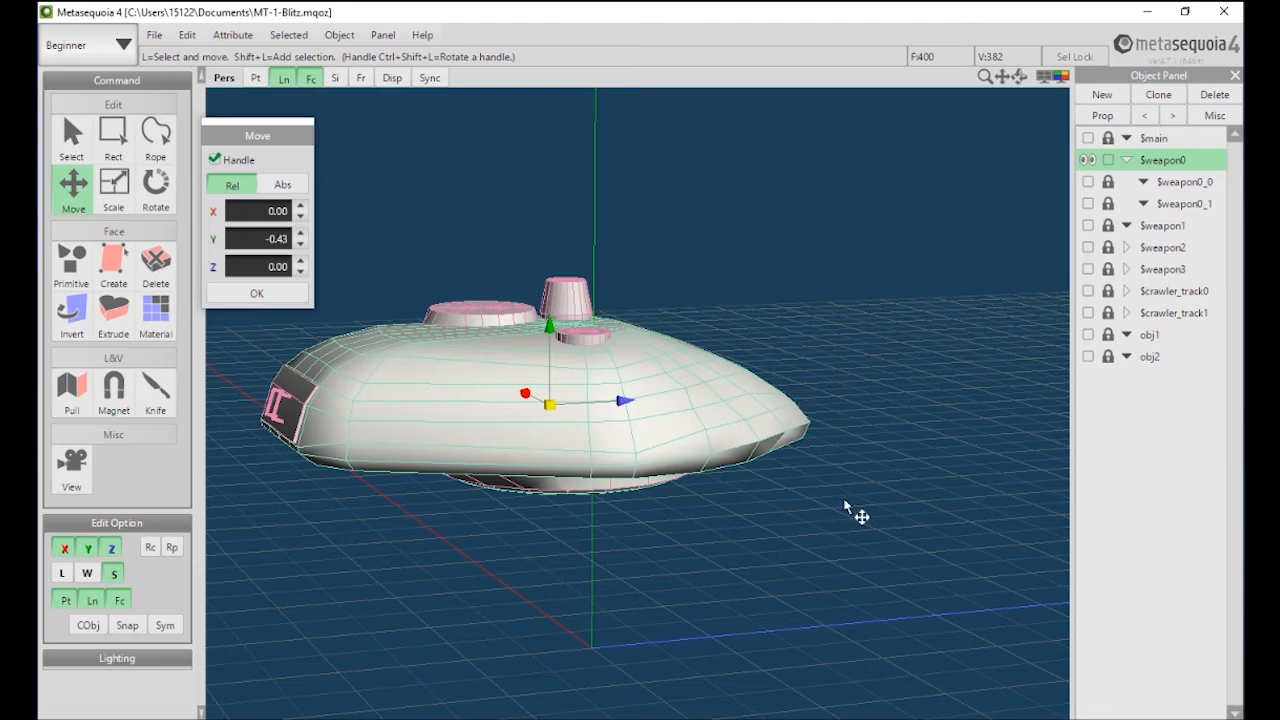
right_drag(823, 524, 680, 490)
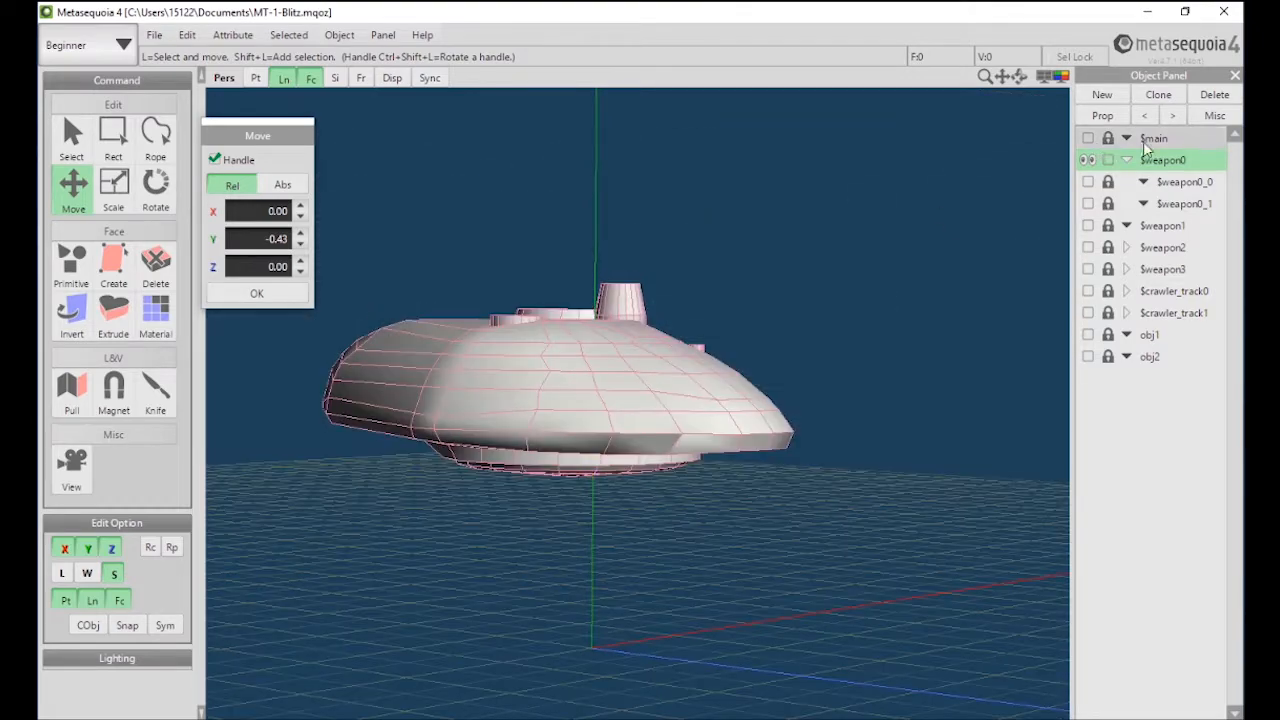
- Show the $main hull, lock $weapon0, and show its $weapon0_0 and $weapon0_1 child objects
click(1089, 139)
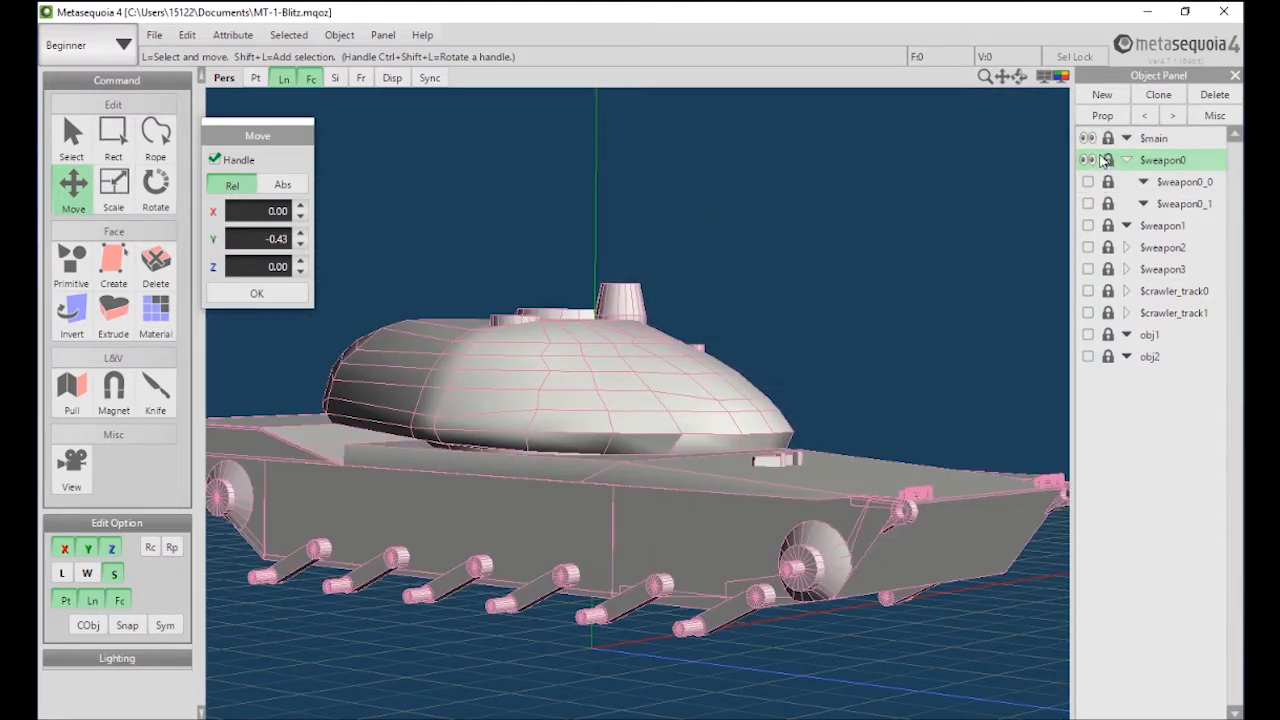
click(1088, 161)
click(1088, 161)
click(1088, 183)
click(1088, 184)
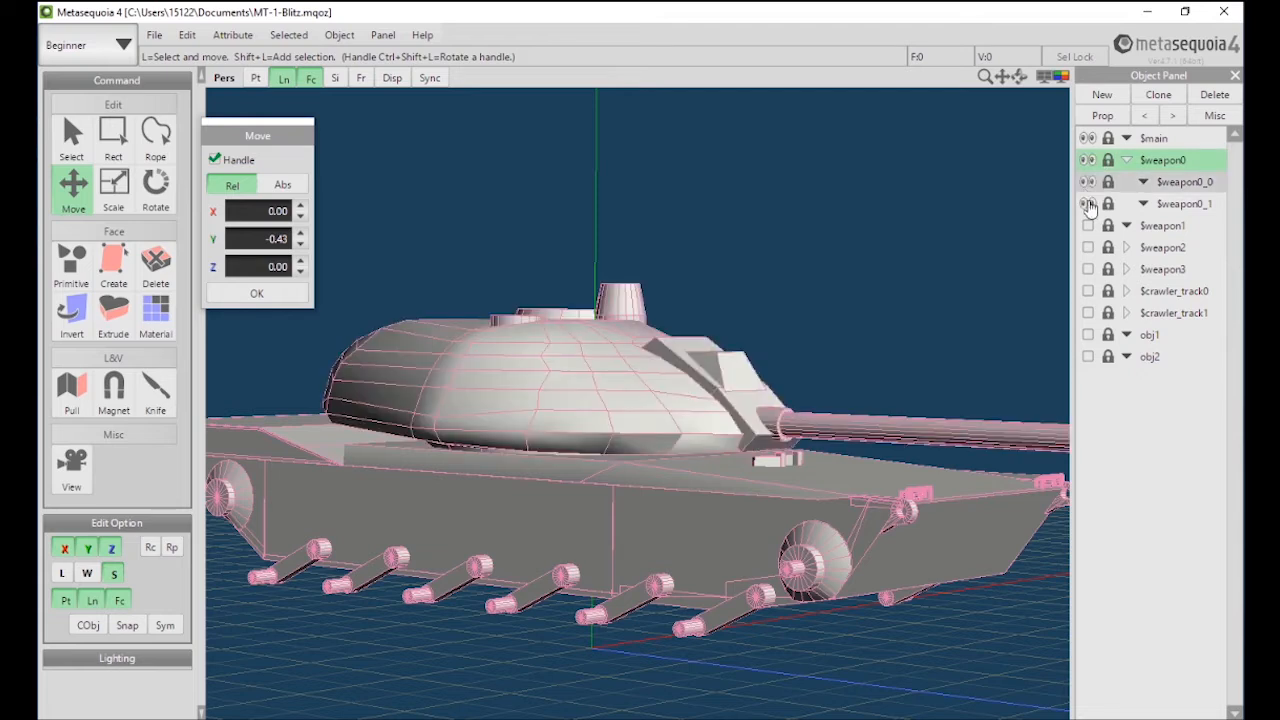
- Collapse $weapon0 and show the $weapon1, $weapon2, $weapon3, $crawler_track0 and $crawler_track1 objects
click(1089, 227)
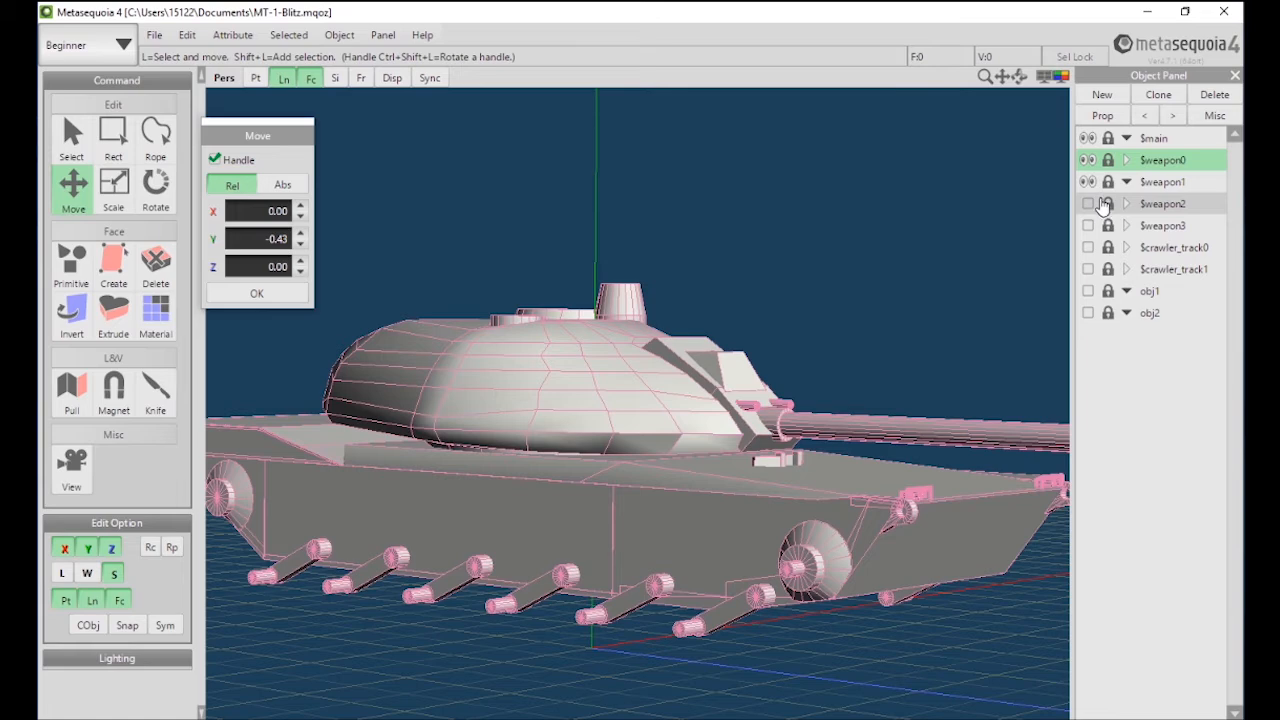
click(1089, 204)
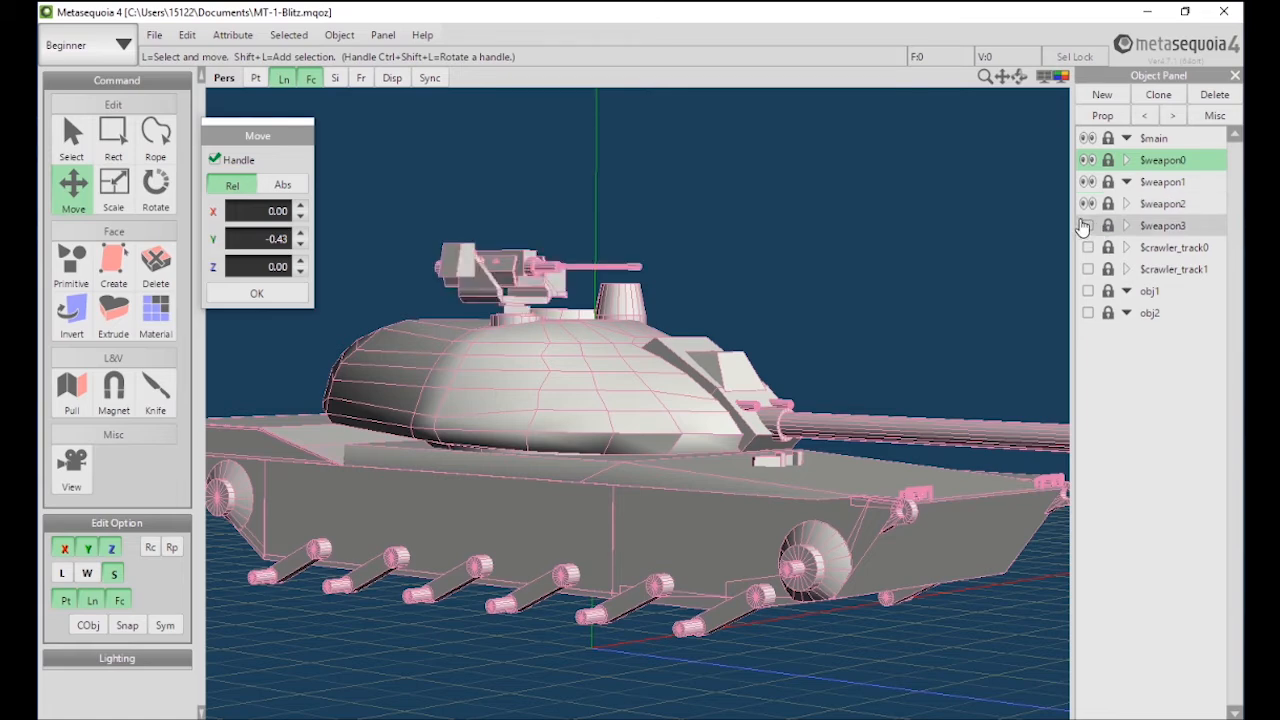
click(1087, 226)
click(1087, 247)
click(1089, 270)
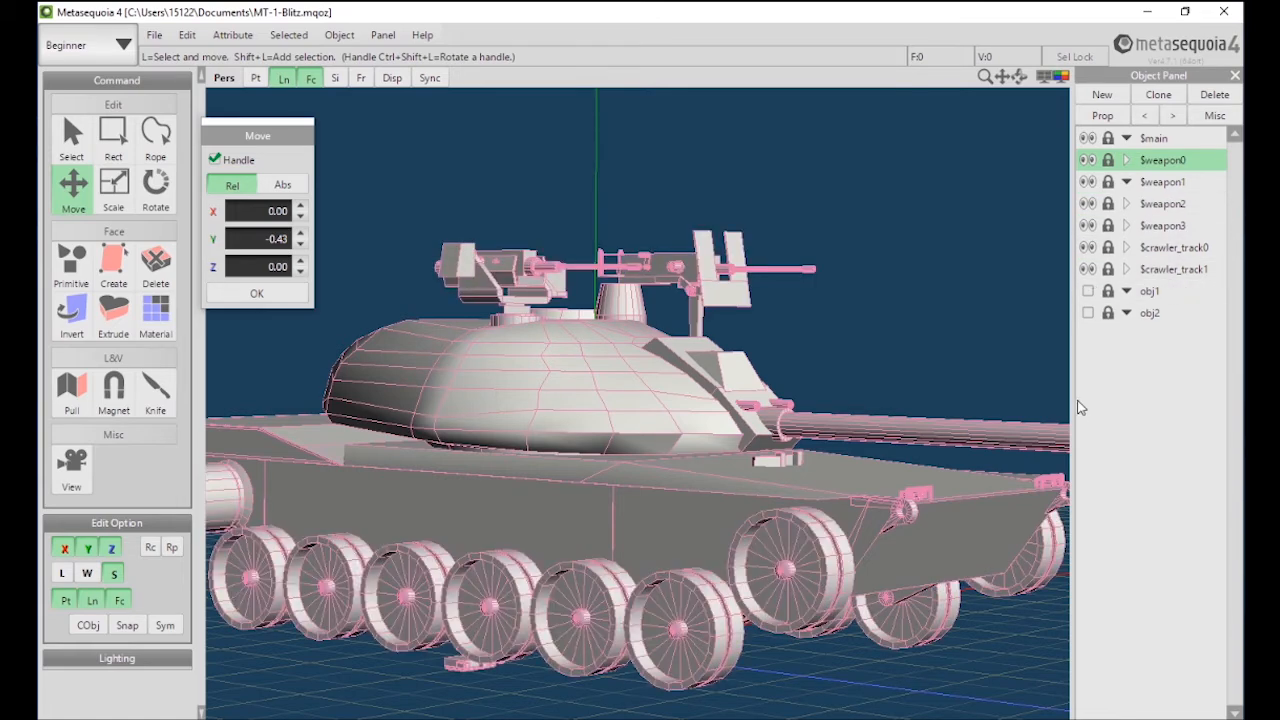
- Examine the front drive wheel, road wheels and hull nose up close, and the whole tank from the front
right_drag(1020, 331, 870, 356)
middle_drag(768, 305, 551, 186)
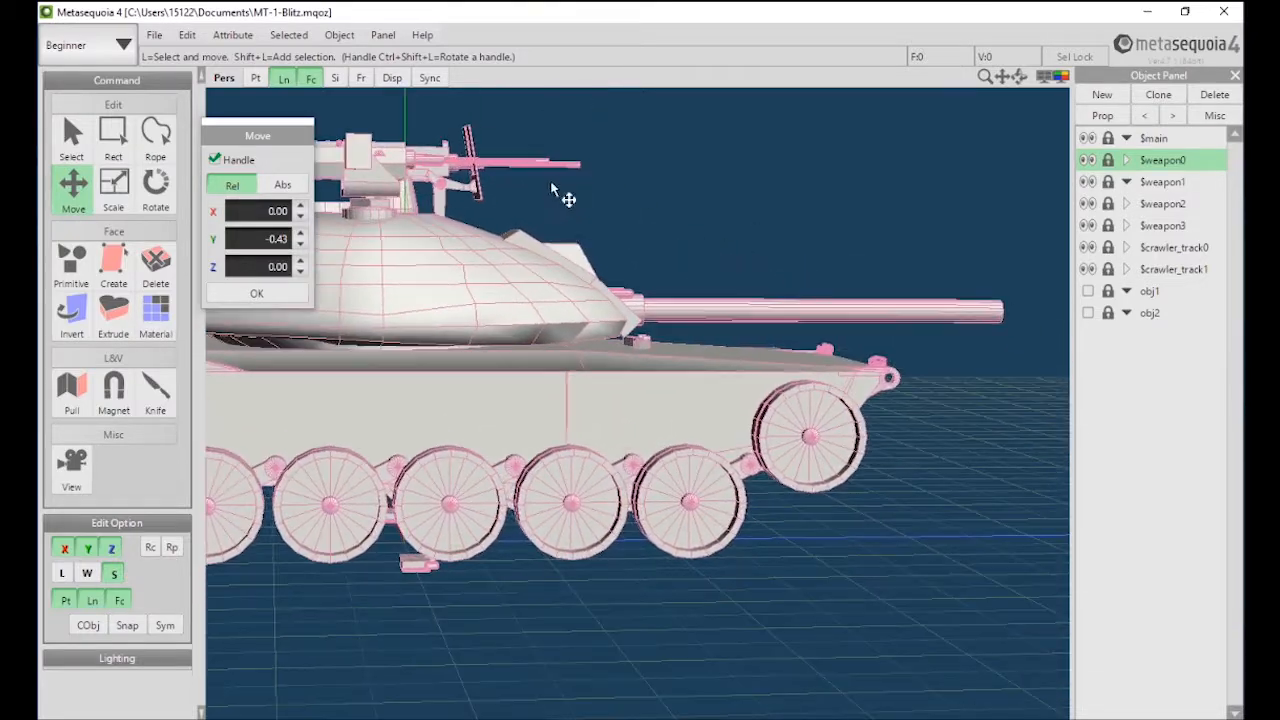
scroll(580, 249, up, 9)
middle_drag(588, 251, 695, 390)
right_drag(695, 390, 668, 300)
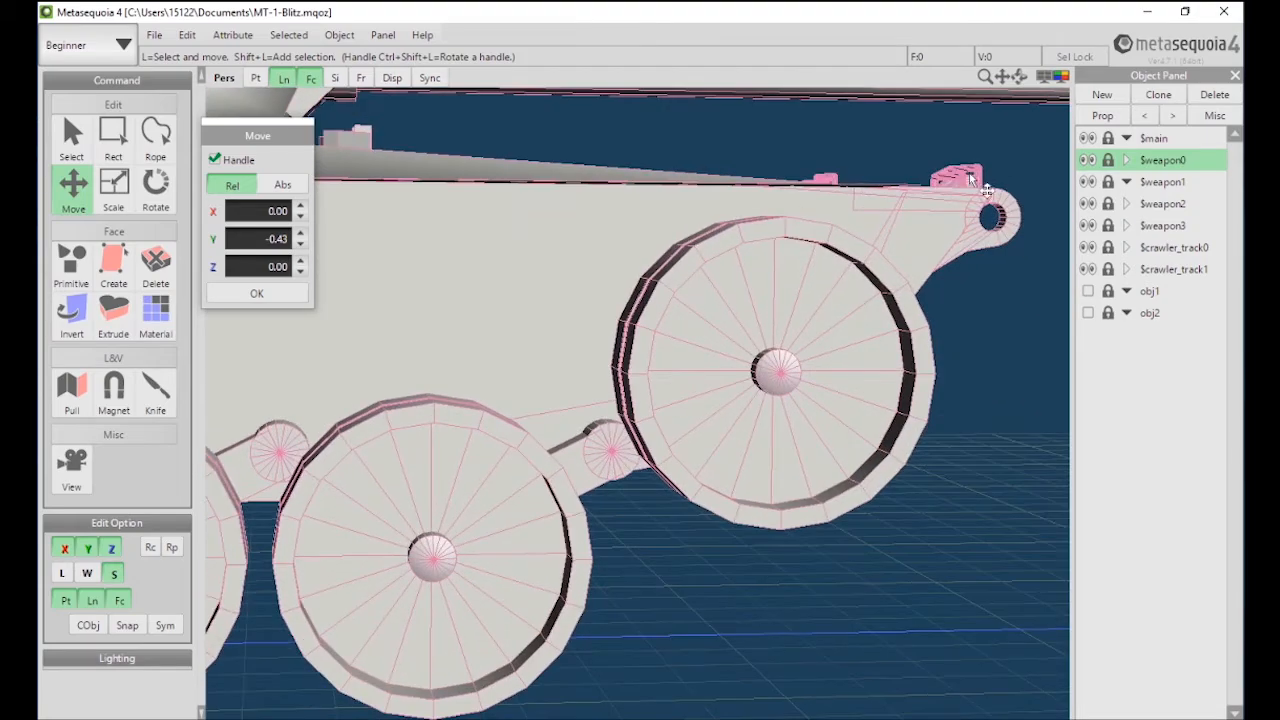
scroll(657, 291, down, 8)
middle_drag(717, 345, 942, 331)
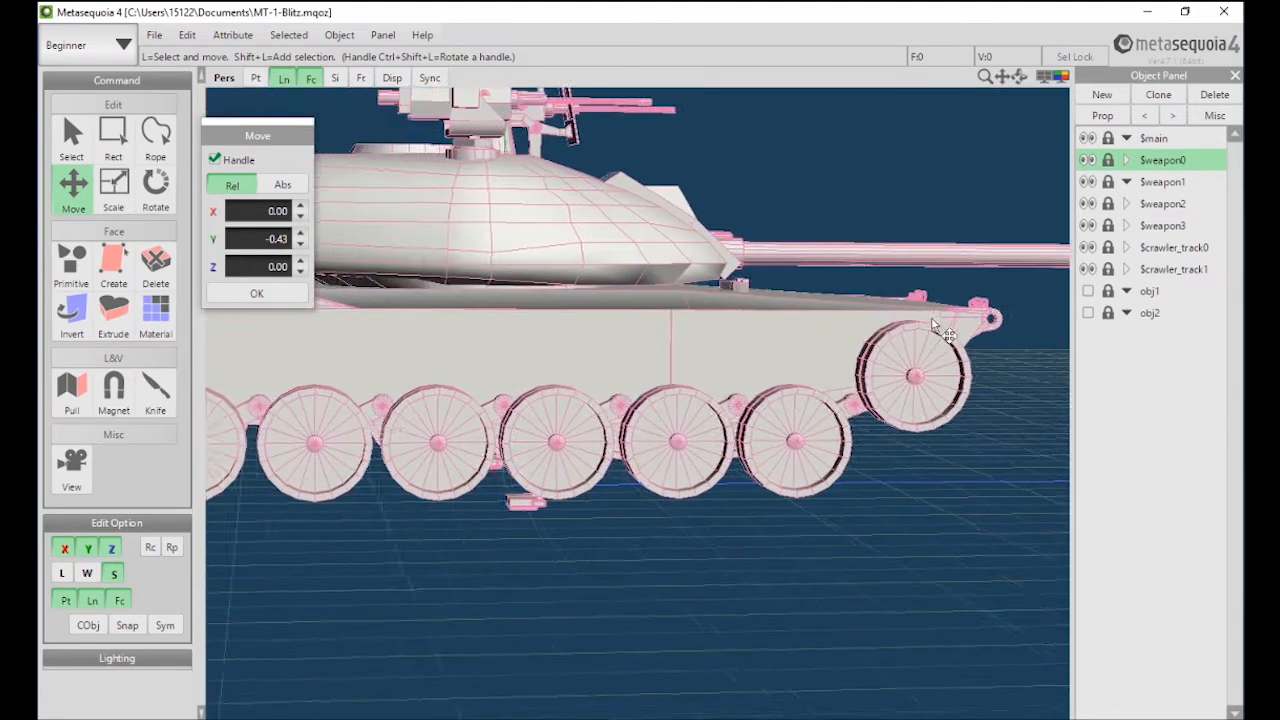
right_drag(942, 331, 886, 312)
scroll(580, 452, up, 5)
right_drag(580, 452, 538, 323)
scroll(543, 345, down, 8)
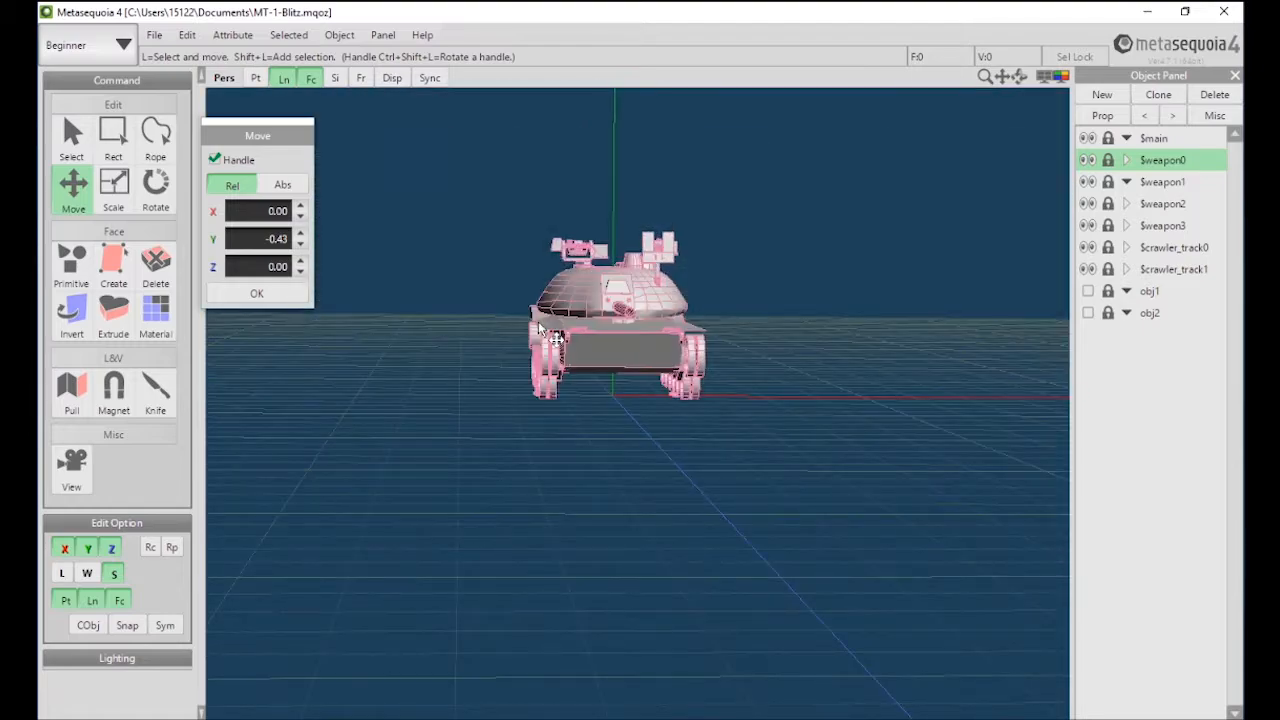
- Examine the complete tank with its turret and roof-mounted guns from above, from the side and from the front corner
right_drag(603, 350, 825, 559)
scroll(604, 352, up, 5)
scroll(687, 526, down, 4)
scroll(497, 378, down, 3)
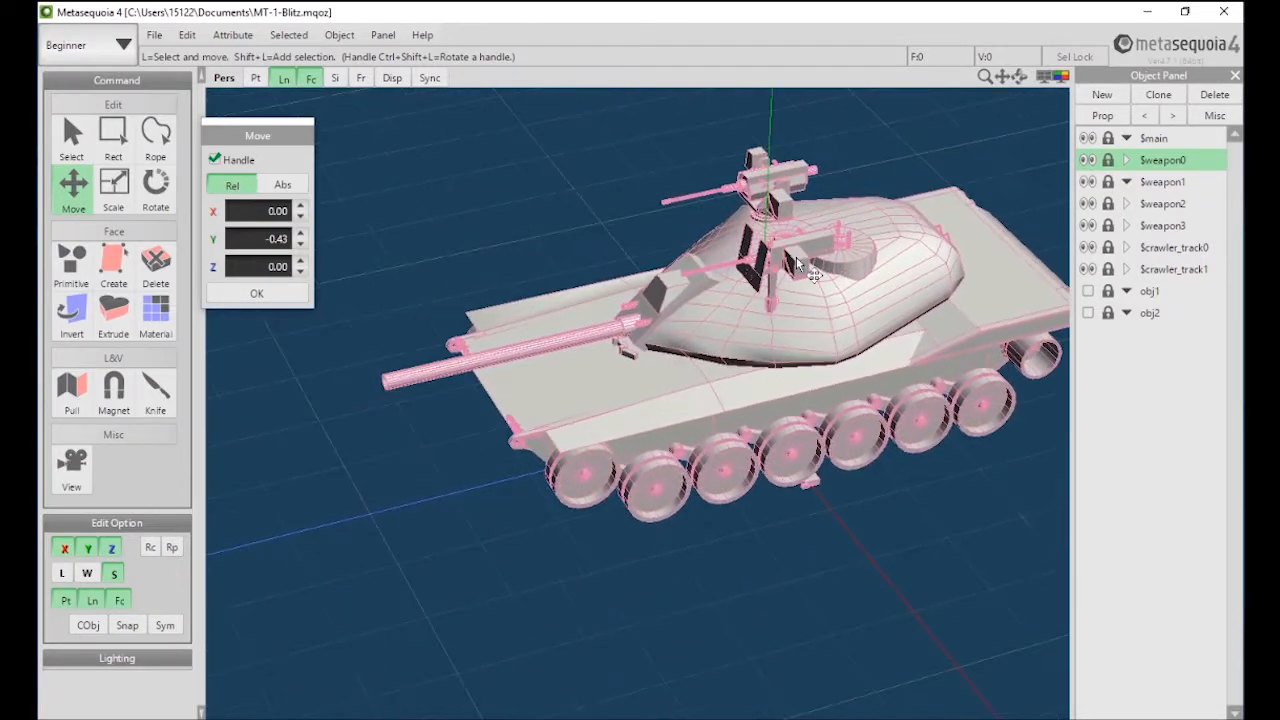
right_drag(560, 385, 614, 362)
scroll(705, 405, up, 3)
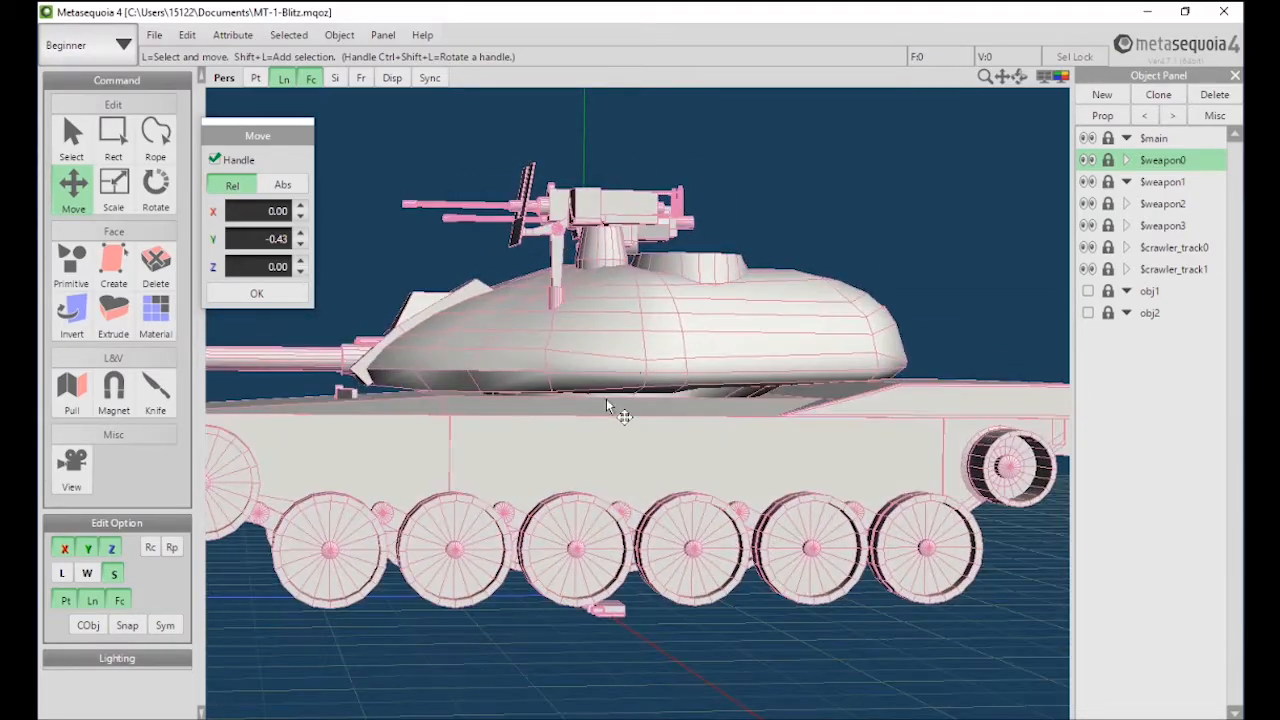
right_drag(384, 372, 653, 364)
scroll(588, 372, down, 5)
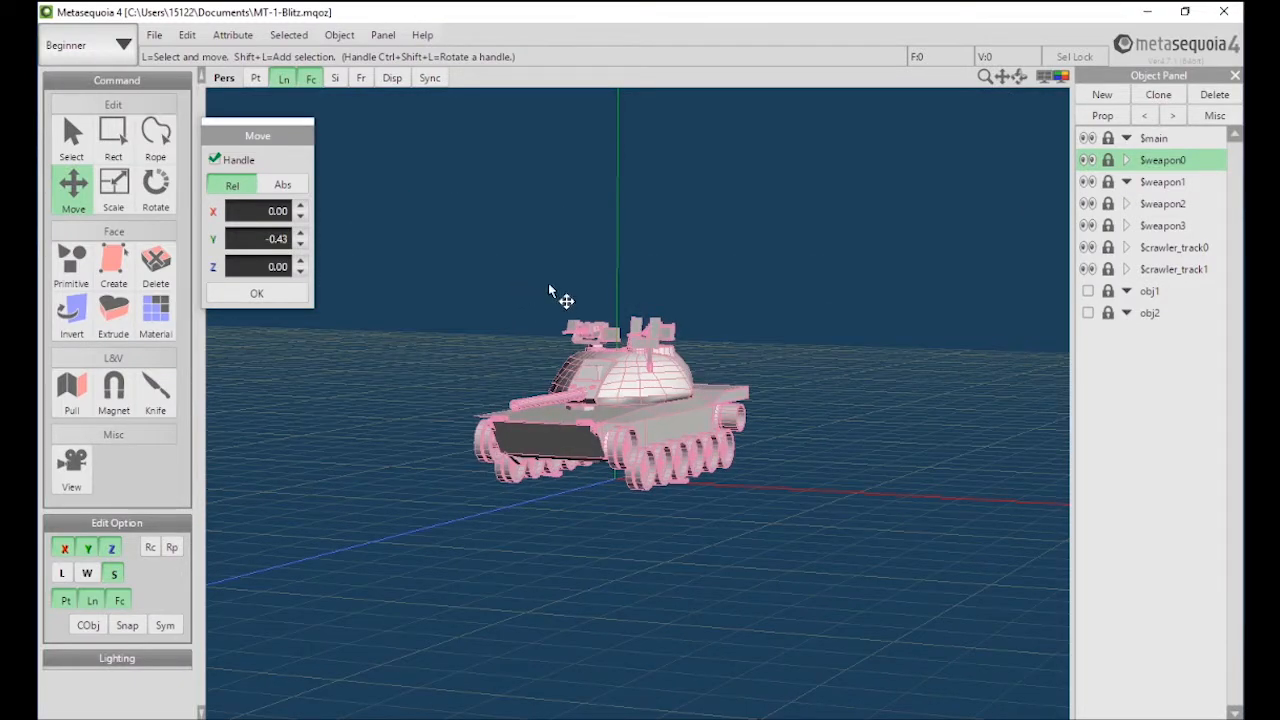
right_drag(756, 376, 693, 428)
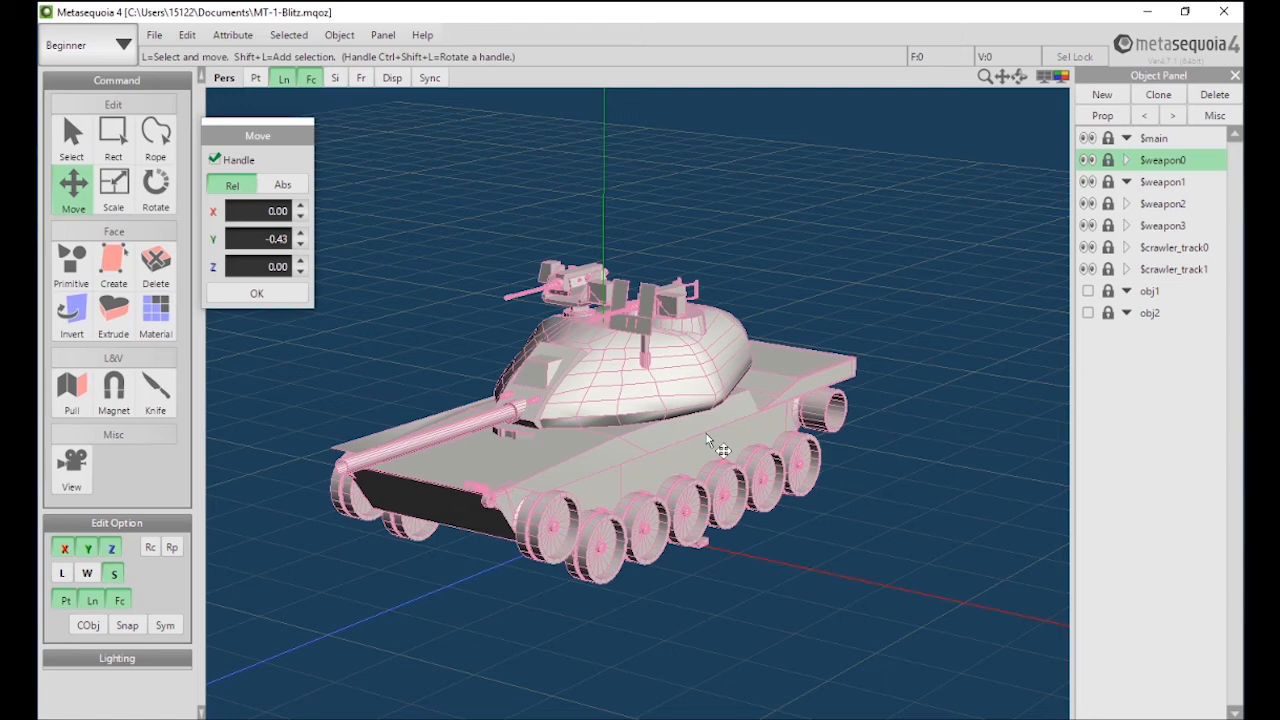